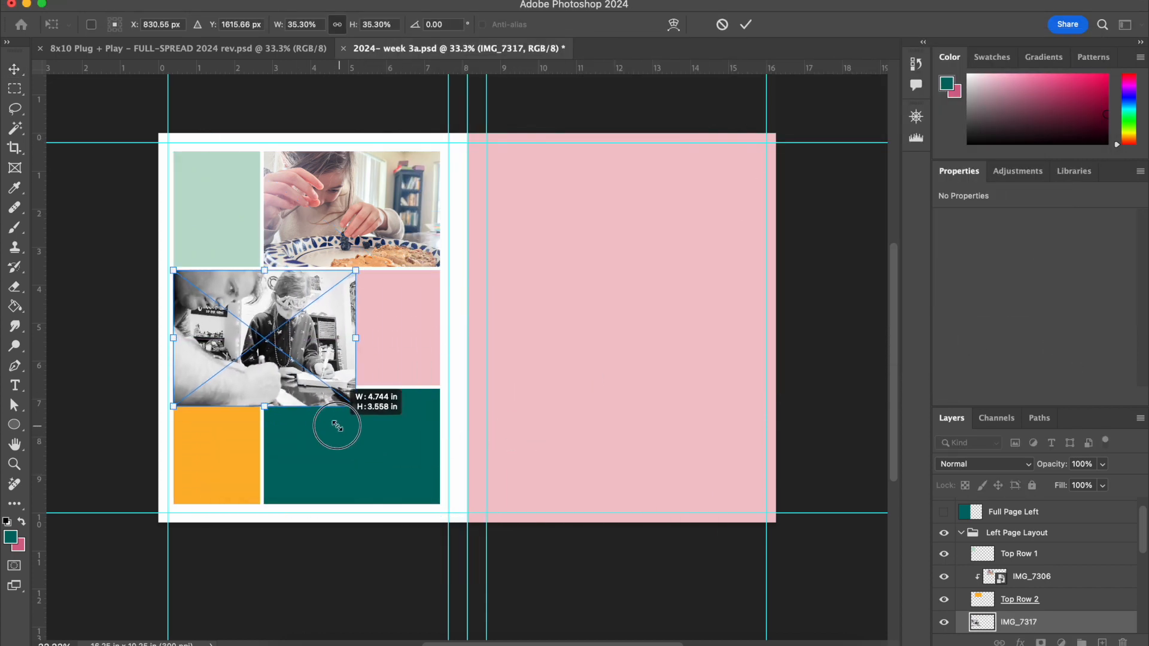
# Step: Accept the resized IMG_7317 photo and clip it to the Middle Row 1 pocket on the left page
pyautogui.press('Return')
pyautogui.rightClick(1018, 622)
pyautogui.click(1013, 436)
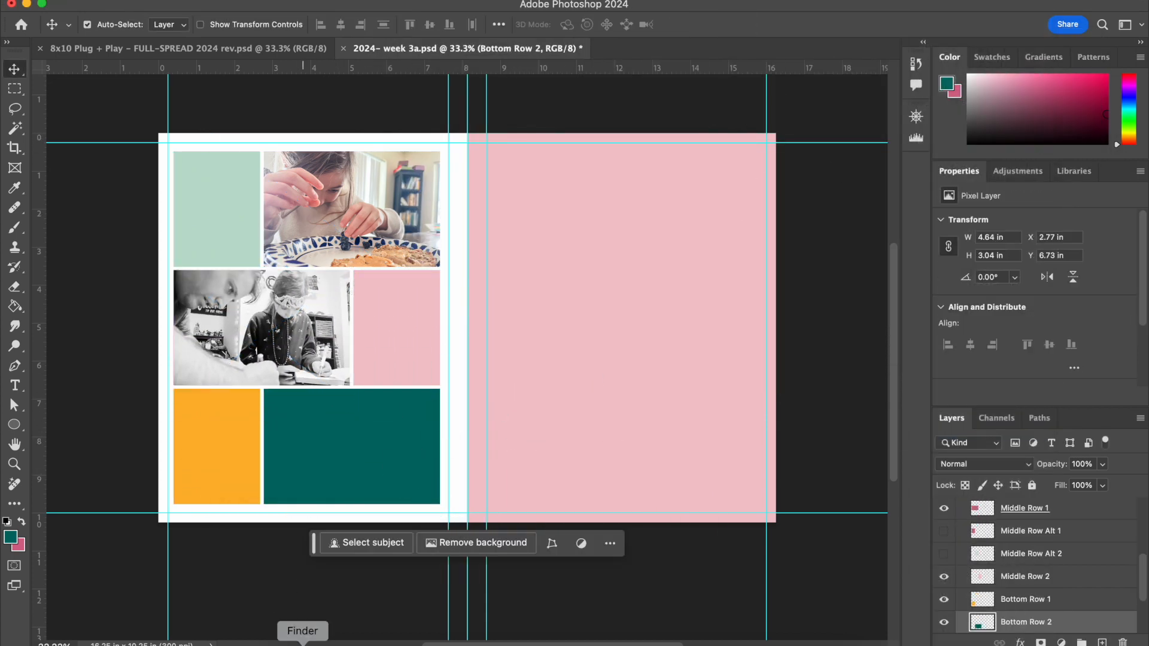
# Step: Place IMG_7331 over the Bottom Row 2 pocket, scale it to fit and clip it to that pocket
pyautogui.click(302, 644)
pyautogui.moveTo(870, 204); pyautogui.dragTo(463, 427)
pyautogui.moveTo(467, 370); pyautogui.dragTo(444, 387)
pyautogui.press('Return')
pyautogui.press('super+alt+g')
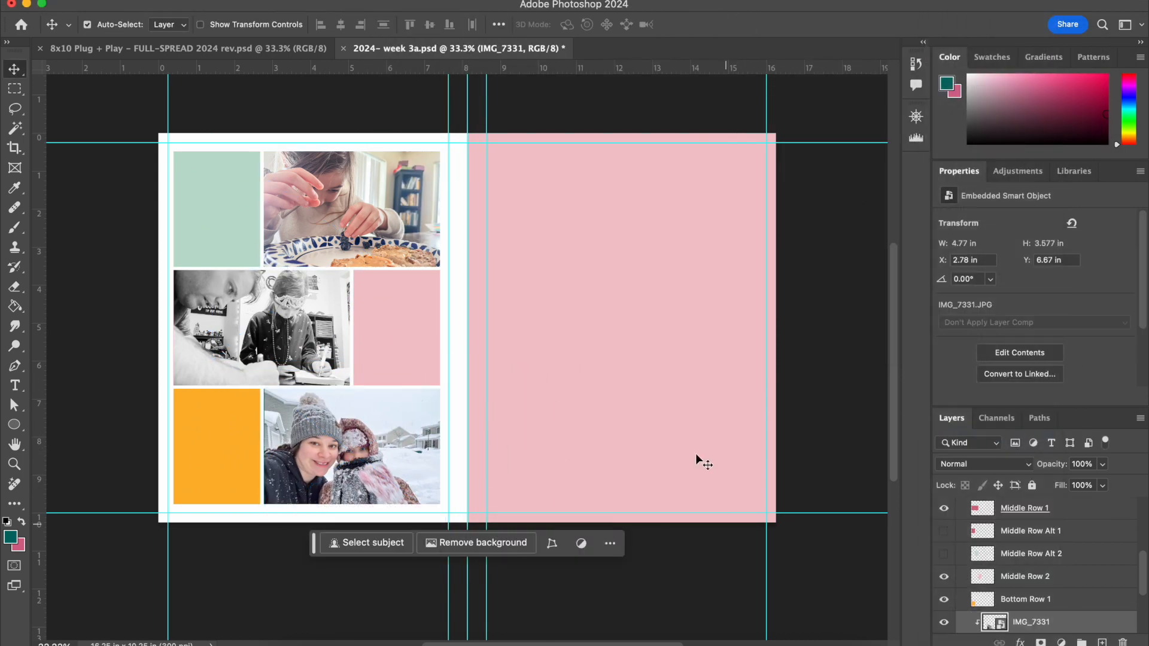
# Step: Delete the IMG_7331 photo layer from the Bottom Row 2 pocket
pyautogui.click(562, 312)
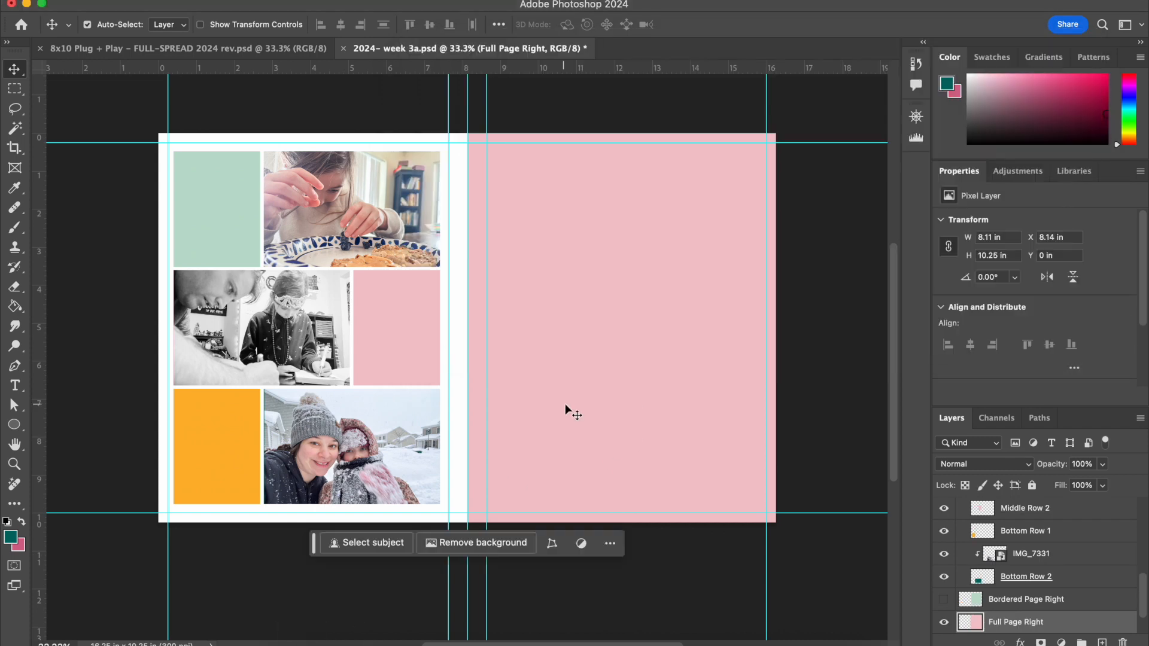
pyautogui.click(379, 431)
pyautogui.click(1122, 642)
pyautogui.click(574, 227)
# Step: Release IMG_7317 from Middle Row 1, move it over Bottom Row 2 and clip it there
pyautogui.click(311, 281)
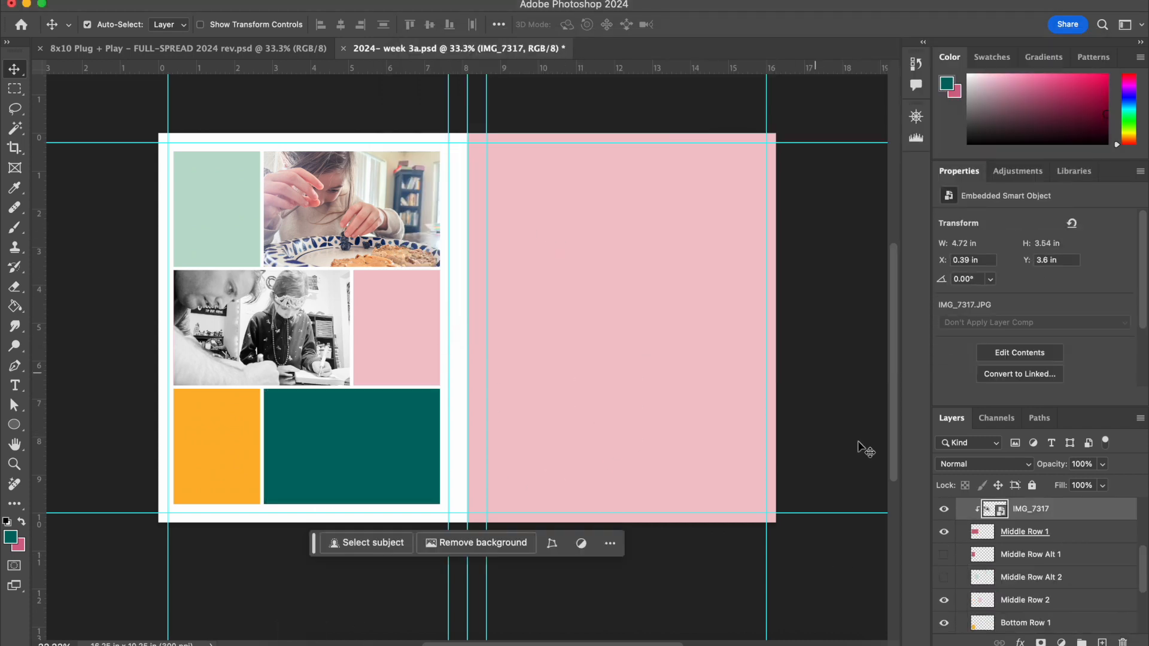
pyautogui.rightClick(1059, 513)
pyautogui.click(1000, 388)
pyautogui.moveTo(1018, 508); pyautogui.dragTo(1071, 576)
pyautogui.rightClick(1071, 576)
pyautogui.click(1006, 396)
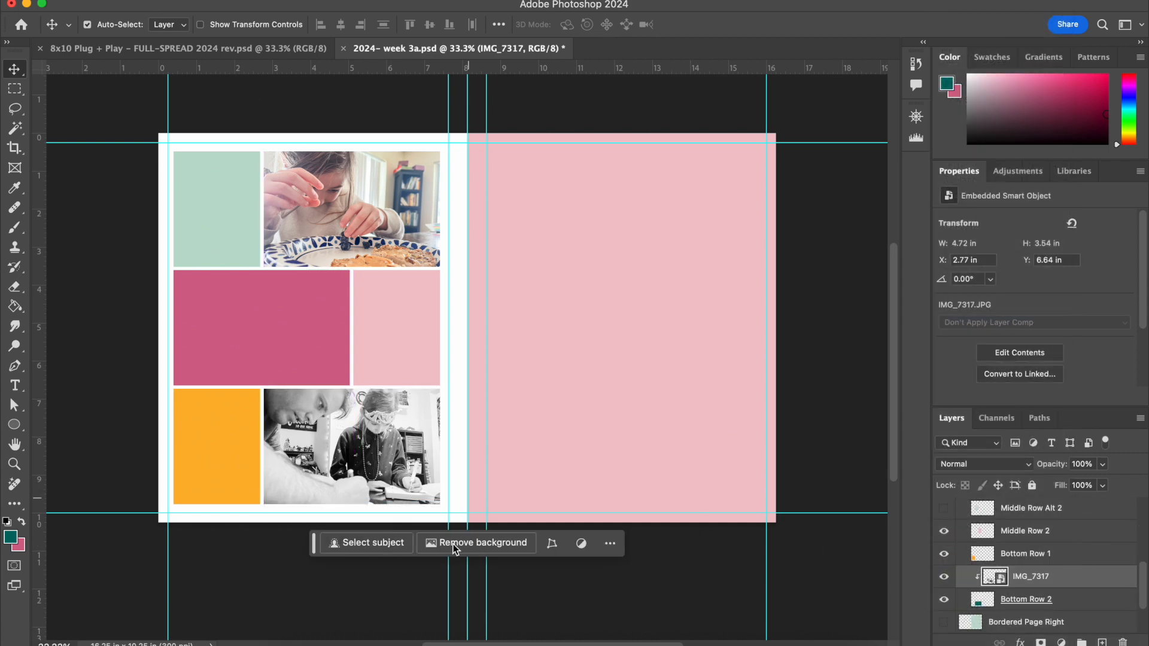
# Step: Return IMG_7317 to the Middle Row 1 pocket and clip it to that layer
pyautogui.click(1040, 508)
pyautogui.rightClick(1040, 504)
pyautogui.press('Escape')
pyautogui.moveTo(1068, 622); pyautogui.dragTo(1057, 508)
pyautogui.rightClick(1058, 509)
pyautogui.click(979, 586)
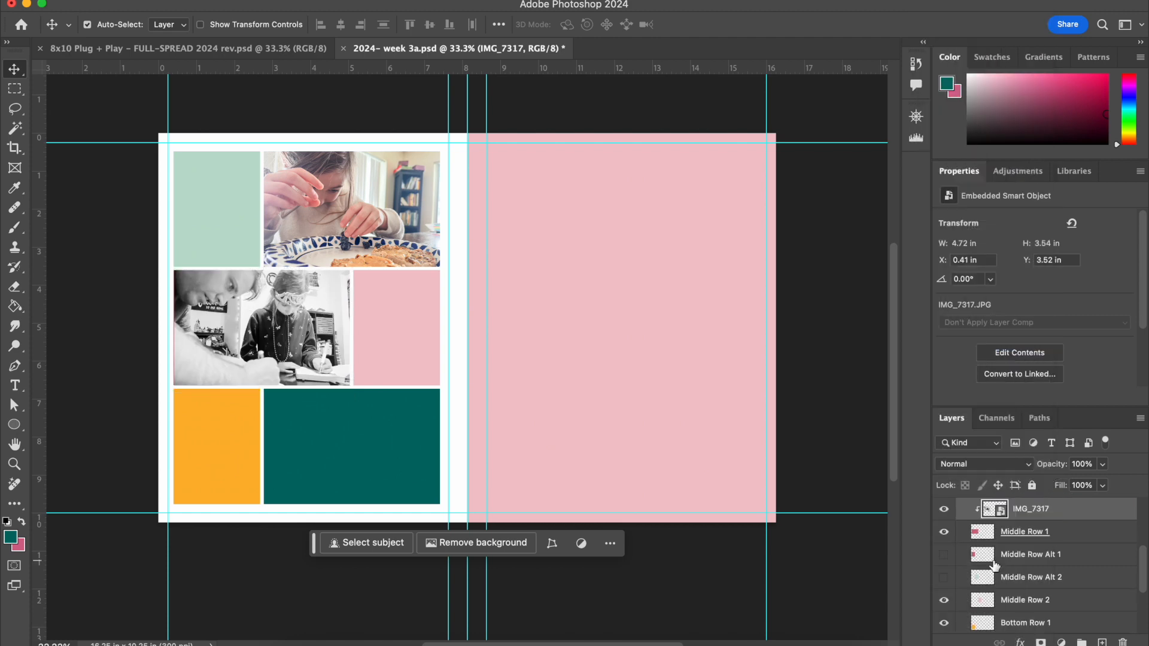
pyautogui.press('super+Tab')
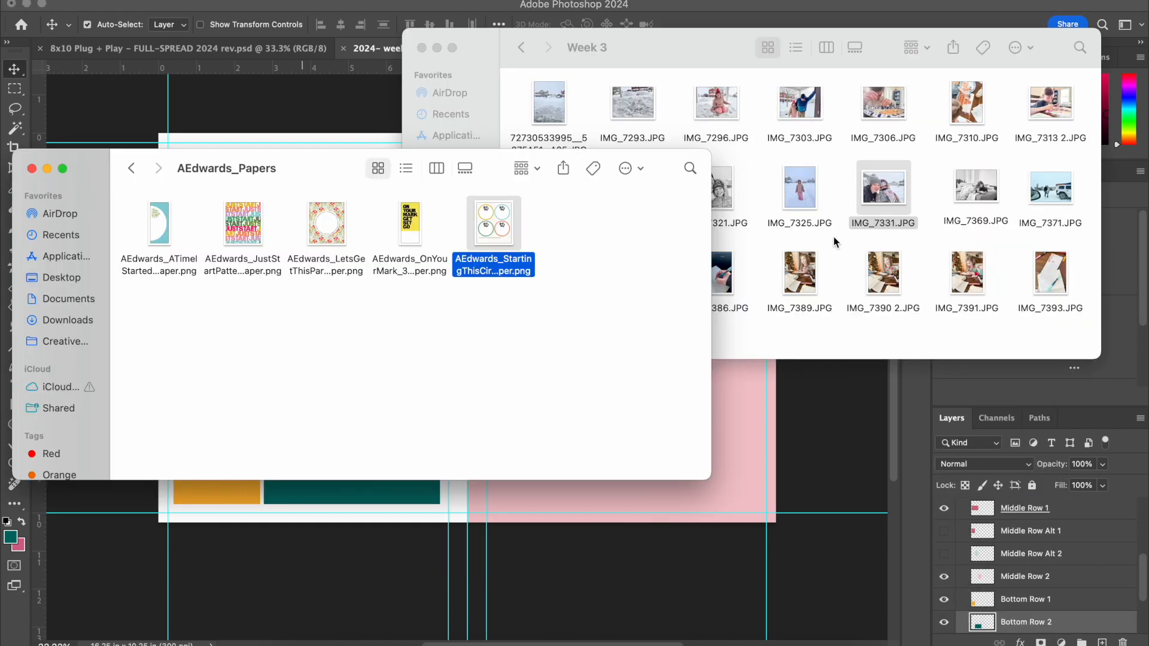
pyautogui.click(976, 191)
pyautogui.moveTo(975, 192); pyautogui.dragTo(714, 184)
pyautogui.press('Escape')
# Step: Place IMG_7371 from the Week 3 folder, scale it over the Bottom Row 2 pocket and clip it there
pyautogui.click(302, 644)
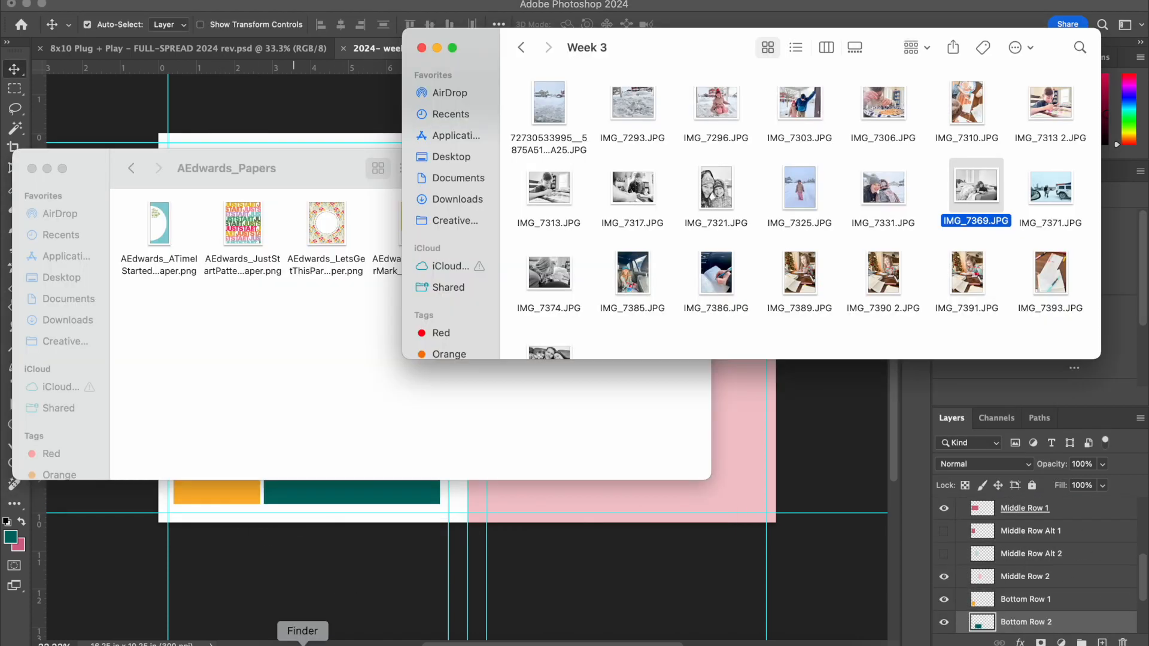
pyautogui.moveTo(1051, 196); pyautogui.dragTo(803, 248)
pyautogui.moveTo(769, 514); pyautogui.dragTo(455, 450)
pyautogui.press('Return')
pyautogui.rightClick(1048, 622)
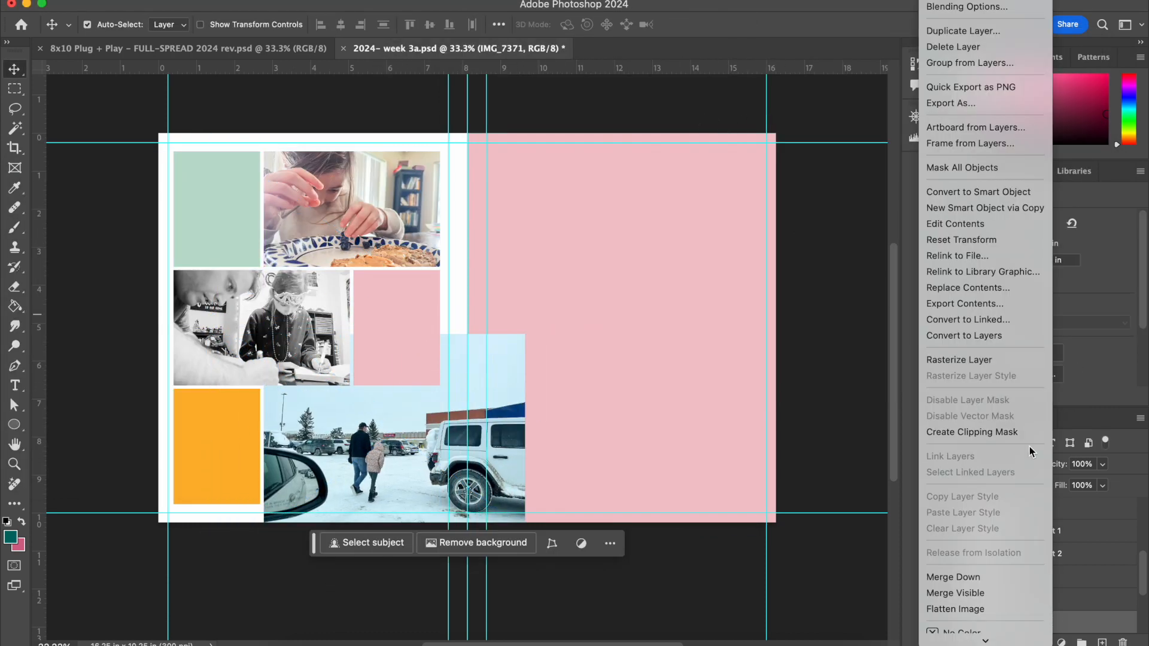
pyautogui.click(969, 428)
pyautogui.click(406, 461)
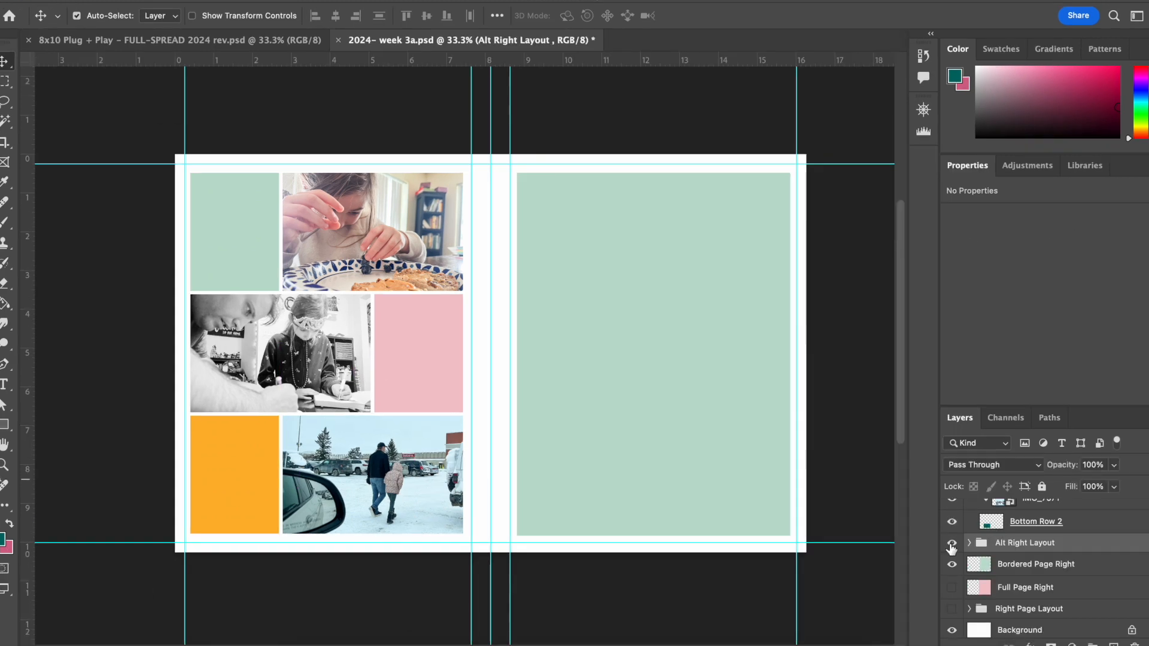
# Step: Show the Alt Right Layout group and hide the Bordered Page Right layer
pyautogui.click(951, 544)
pyautogui.click(951, 565)
pyautogui.scroll(-3, 1005, 556)
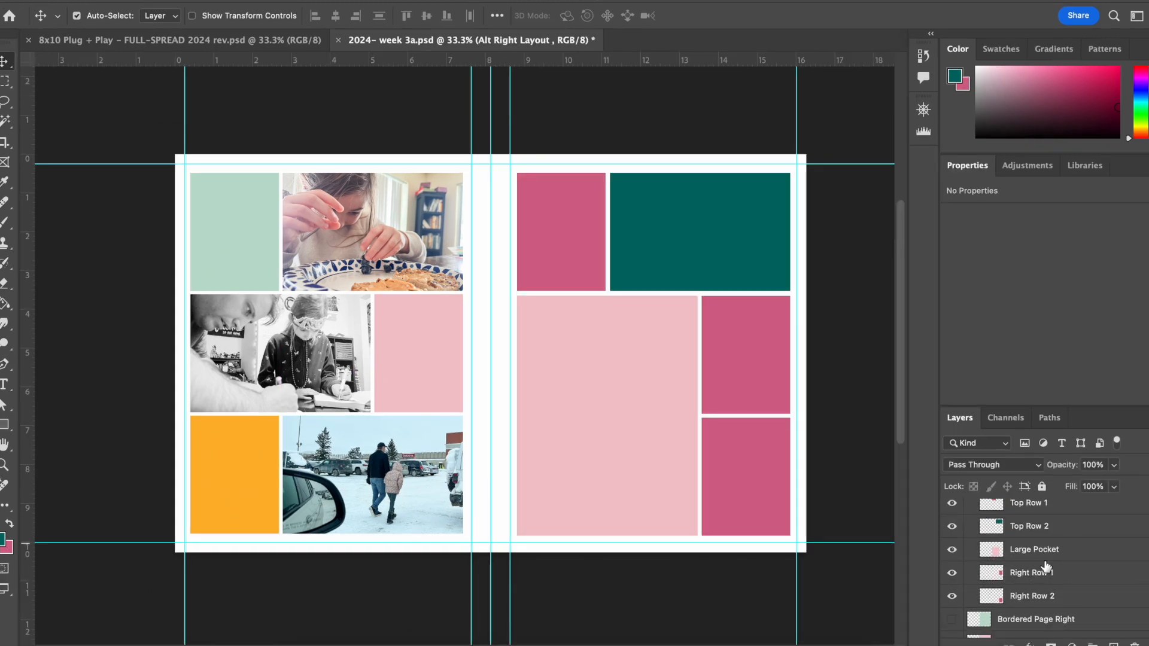
# Step: Place IMG_7296 above the right page's Large Pocket layer, scale it to cover the pocket and clip it
pyautogui.click(1037, 551)
pyautogui.click(326, 628)
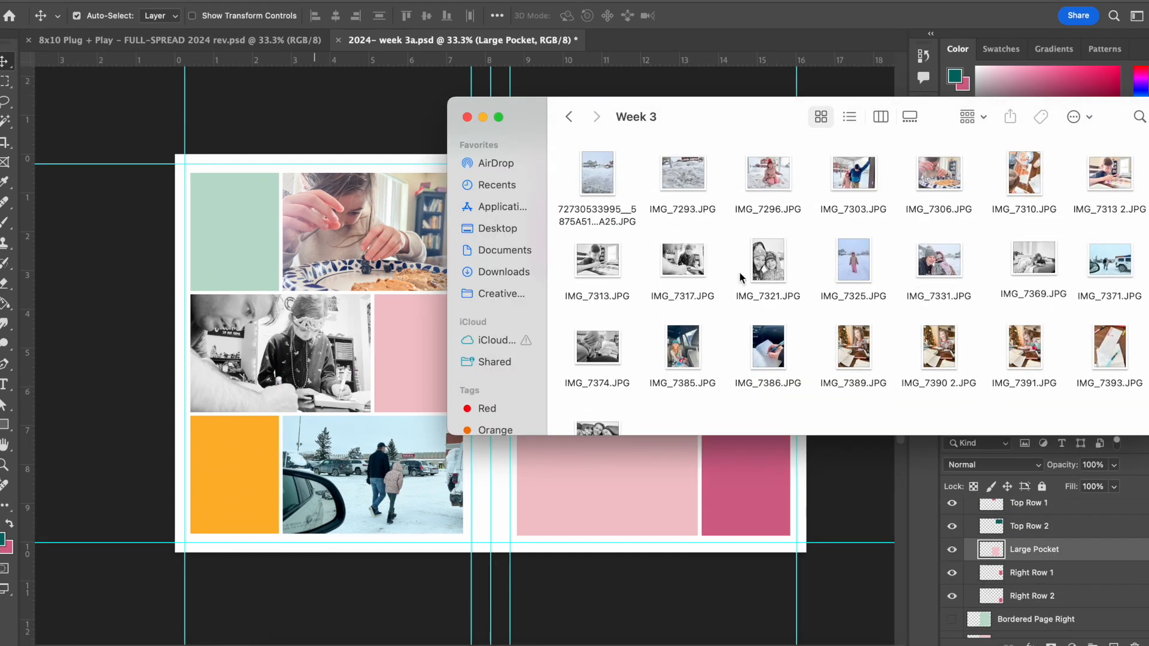
pyautogui.click(777, 189)
pyautogui.moveTo(777, 189); pyautogui.dragTo(572, 425)
pyautogui.moveTo(933, 113); pyautogui.dragTo(707, 335)
pyautogui.moveTo(606, 356); pyautogui.dragTo(661, 358)
pyautogui.click(749, 15)
pyautogui.rightClick(1074, 555)
pyautogui.click(1007, 445)
# Step: Resize the IMG_7296 photo to about 8.45 × 6.34 in so the girl is framed within the large pocket
pyautogui.click(545, 311)
pyautogui.click(170, 1)
pyautogui.moveTo(240, 331)
pyautogui.click(450, 353)
pyautogui.moveTo(737, 300); pyautogui.dragTo(742, 293)
pyautogui.moveTo(739, 534); pyautogui.dragTo(744, 544)
pyautogui.click(749, 16)
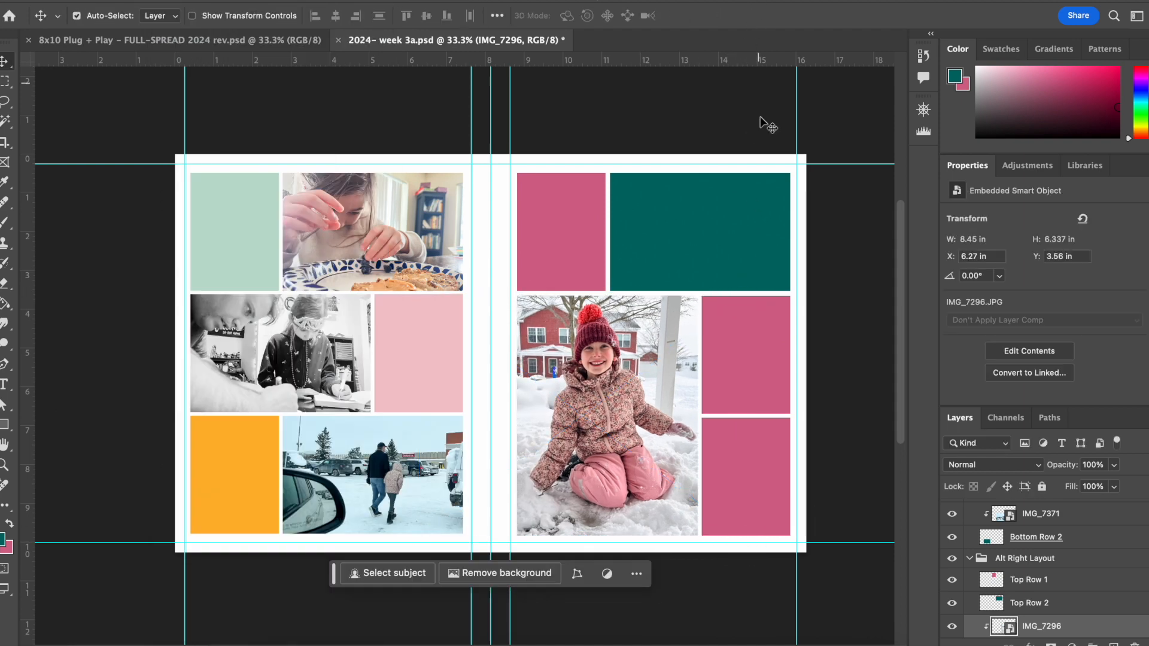
# Step: Place IMG_7303 over the right page's Top Row 2 pocket, scale it down, clip it and adjust its position
pyautogui.click(565, 220)
pyautogui.click(273, 645)
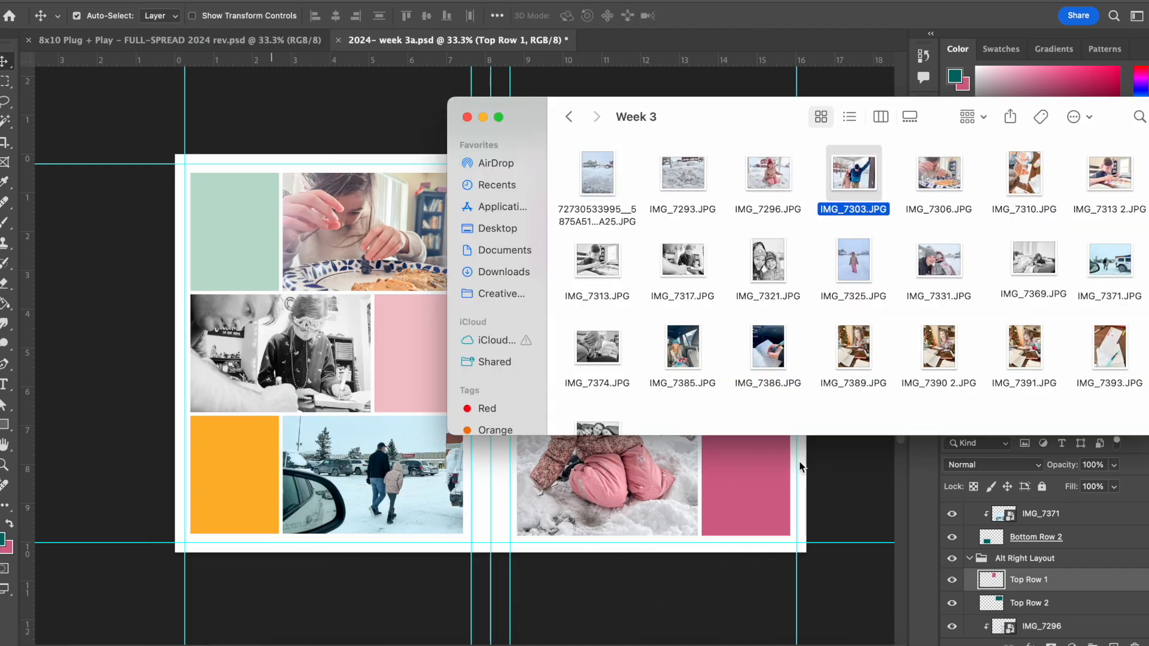
pyautogui.click(783, 464)
pyautogui.click(273, 645)
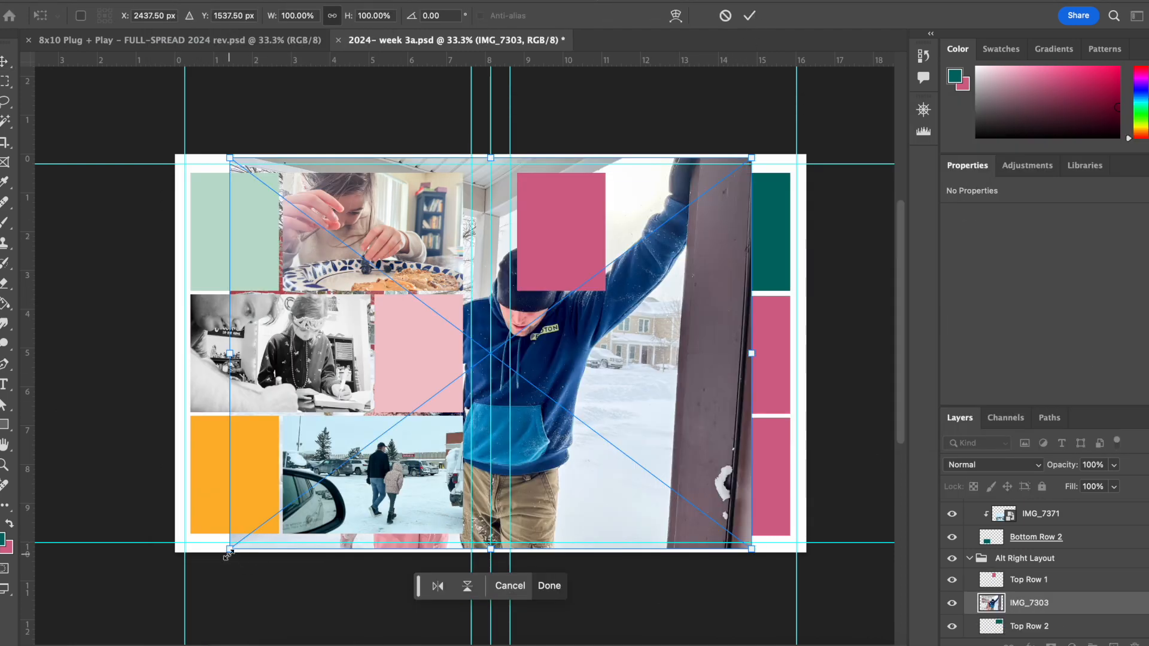
pyautogui.moveTo(229, 554); pyautogui.dragTo(524, 329)
pyautogui.moveTo(648, 299); pyautogui.dragTo(730, 266)
pyautogui.press('Return')
pyautogui.rightClick(1071, 603)
pyautogui.click(1013, 431)
pyautogui.moveTo(711, 221); pyautogui.dragTo(715, 217)
pyautogui.click(758, 468)
pyautogui.click(273, 644)
pyautogui.click(694, 182)
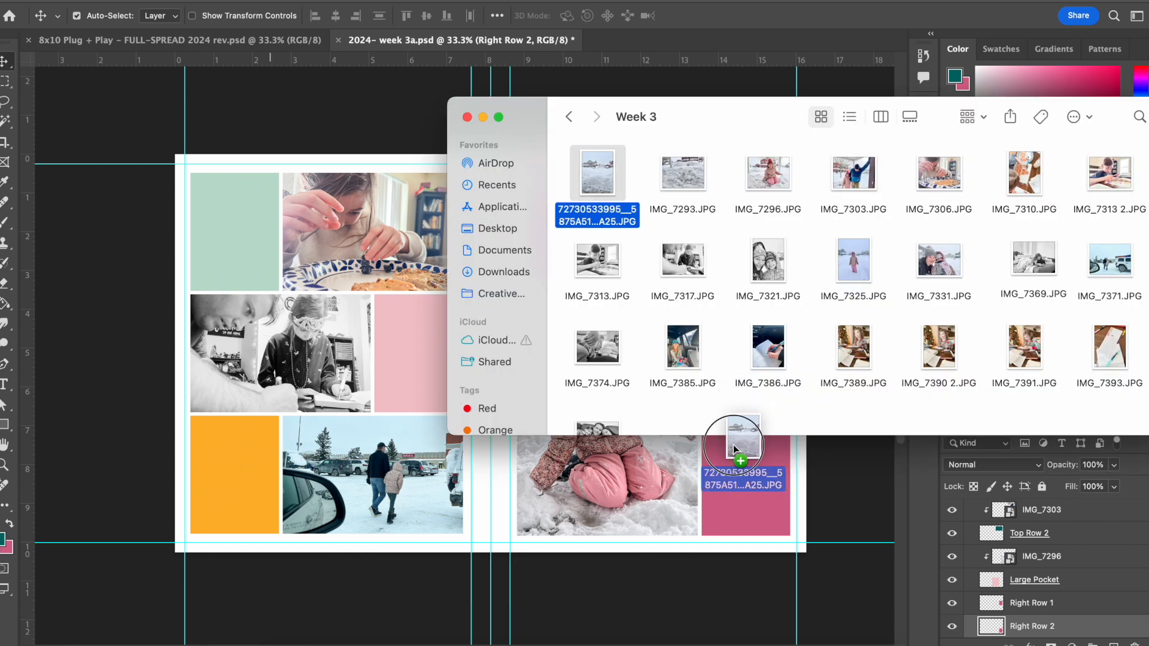
pyautogui.moveTo(735, 449); pyautogui.dragTo(736, 450)
pyautogui.moveTo(849, 377); pyautogui.dragTo(793, 453)
pyautogui.moveTo(763, 492); pyautogui.dragTo(760, 455)
pyautogui.click(750, 15)
pyautogui.rightClick(1125, 626)
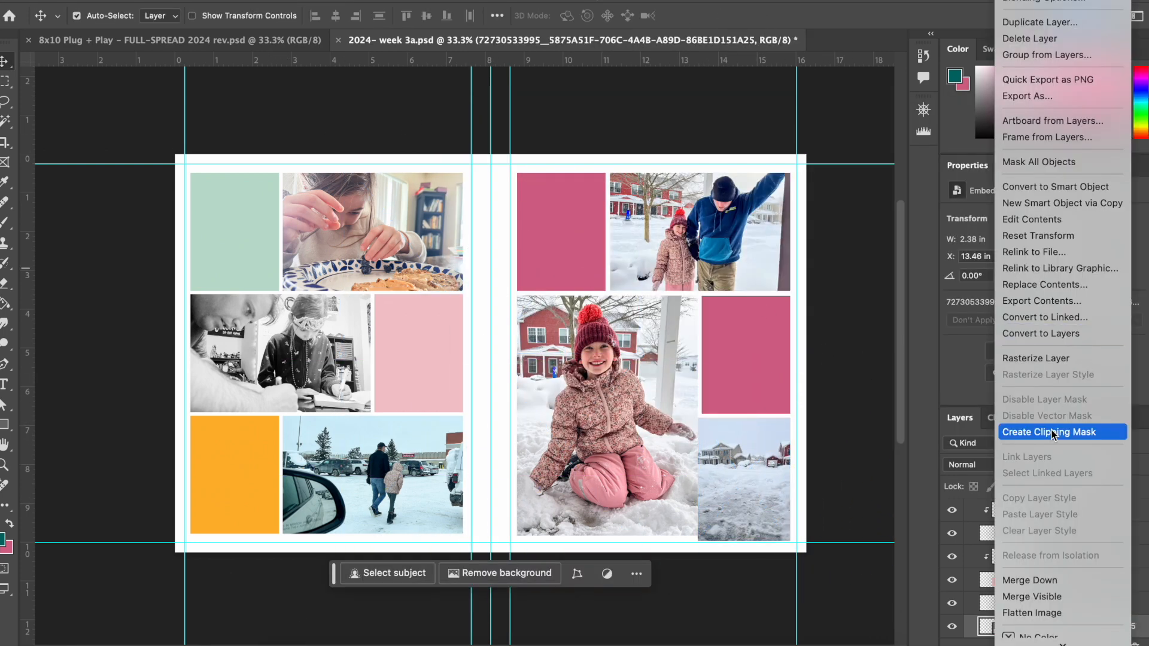
pyautogui.click(1053, 432)
# Step: Place AEdwards_StampedDaysOfTheWeek_12x12Paper, scaled to about 4.77 in, and clip it to Top Row 1 on the left page
pyautogui.press('super+Tab')
pyautogui.moveTo(895, 268); pyautogui.dragTo(245, 390)
pyautogui.moveTo(535, 559); pyautogui.dragTo(322, 351)
pyautogui.click(750, 16)
pyautogui.rightClick(1122, 580)
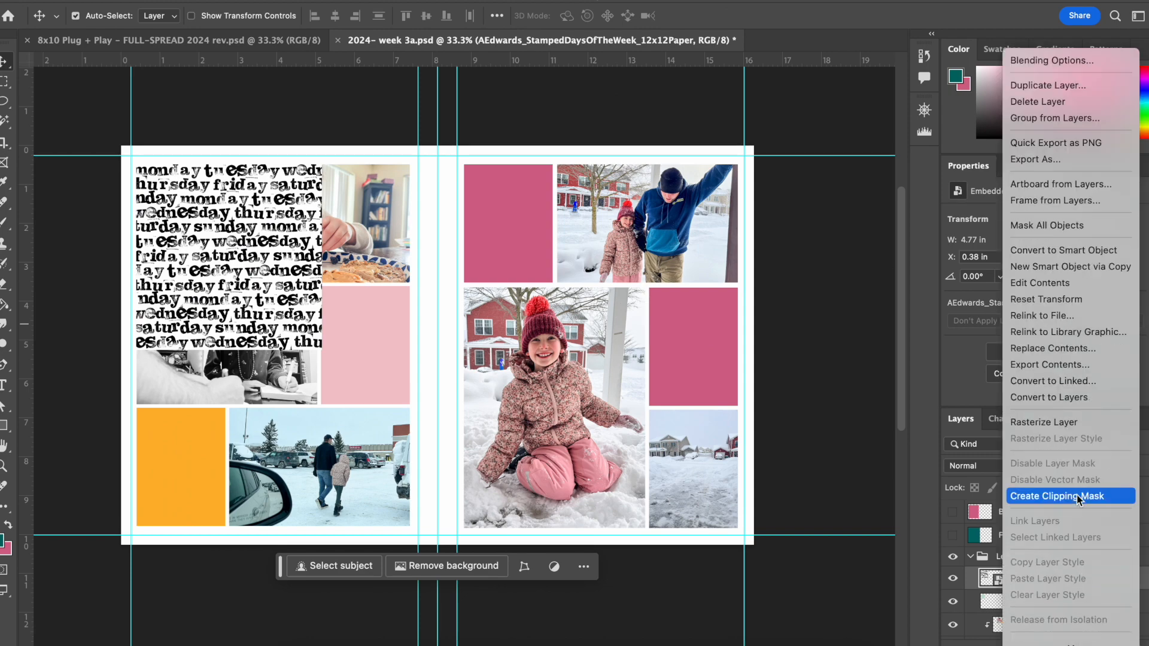
pyautogui.click(1078, 496)
# Step: Nudge the days-of-the-week paper left and up to X 0.35 in, Y 0.44 in within its pocket
pyautogui.press('super+plus')
pyautogui.press('super+plus')
pyautogui.scroll(5, 196, 250)
pyautogui.hscroll(-7, 196, 250)
pyautogui.press('Left')
pyautogui.press('Left')
pyautogui.press('Left')
pyautogui.press('Left')
pyautogui.press('Left')
pyautogui.press('Left')
pyautogui.press('Left')
pyautogui.press('Left')
pyautogui.press('Left')
pyautogui.press('Up')
pyautogui.press('Up')
pyautogui.press('Up')
pyautogui.press('Up')
pyautogui.press('Up')
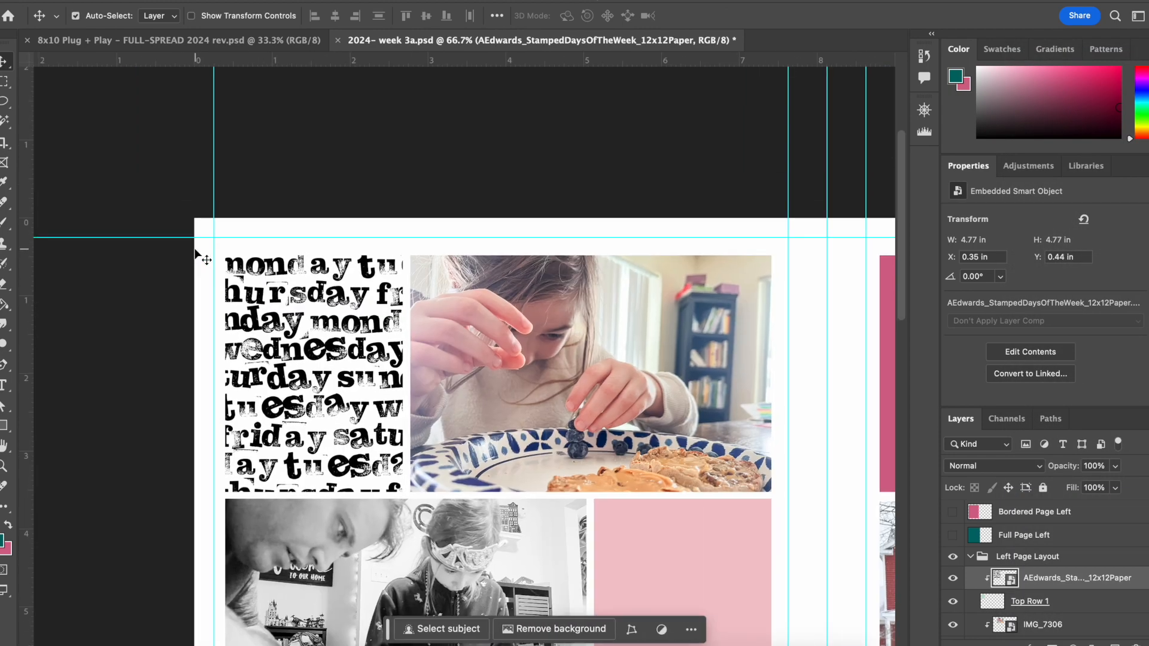
# Step: Select the Middle Row 2 pocket and examine the Daily scrapbook kit's preview image for suitable papers and embellishments
pyautogui.scroll(-3, 419, 337)
pyautogui.hscroll(1, 418, 337)
pyautogui.press('super+minus')
pyautogui.press('super+minus')
pyautogui.click(572, 444)
pyautogui.scroll(-2, 572, 444)
pyautogui.hscroll(3, 572, 444)
pyautogui.press('super+Tab')
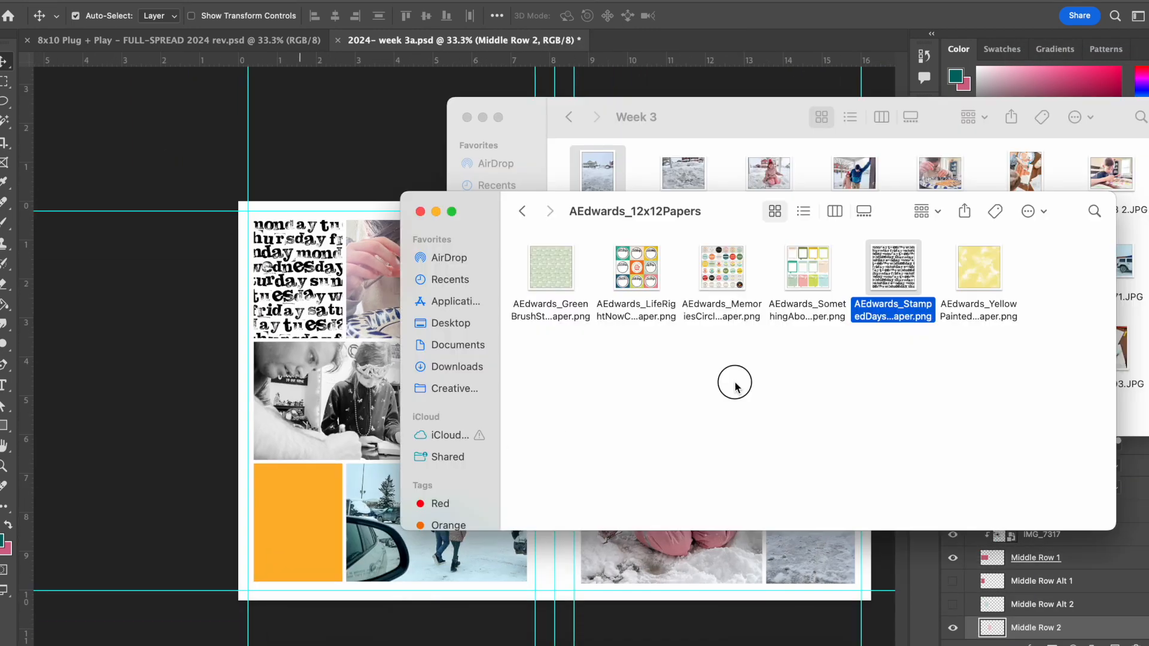
pyautogui.press('super+Up')
pyautogui.doubleClick(892, 269)
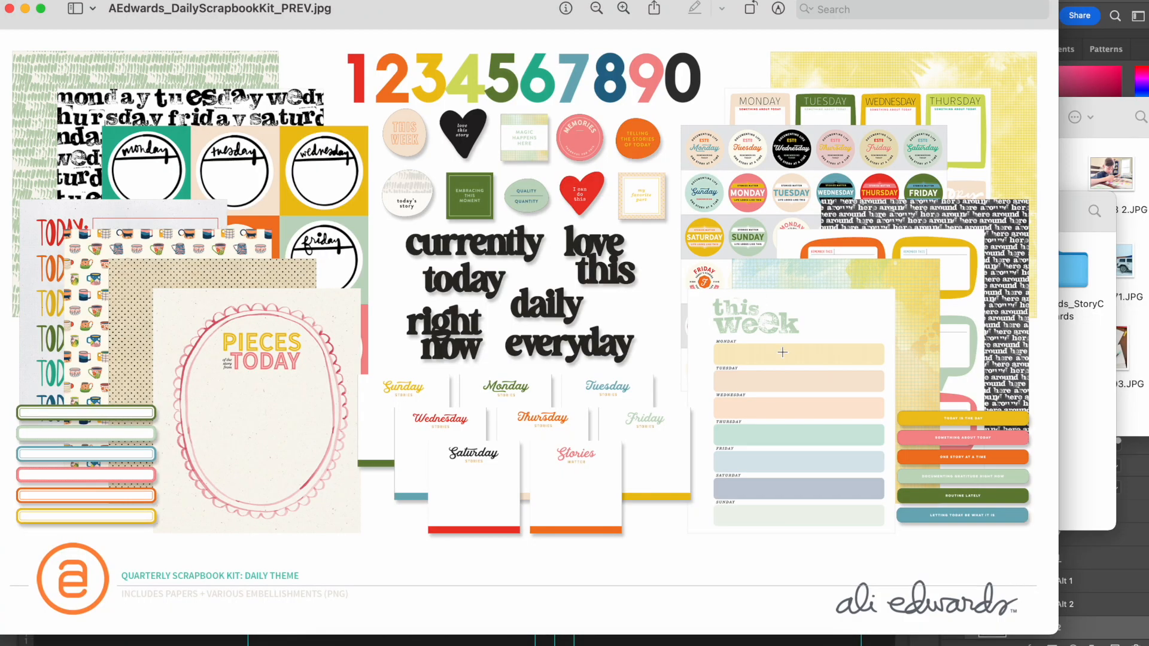
pyautogui.click(10, 10)
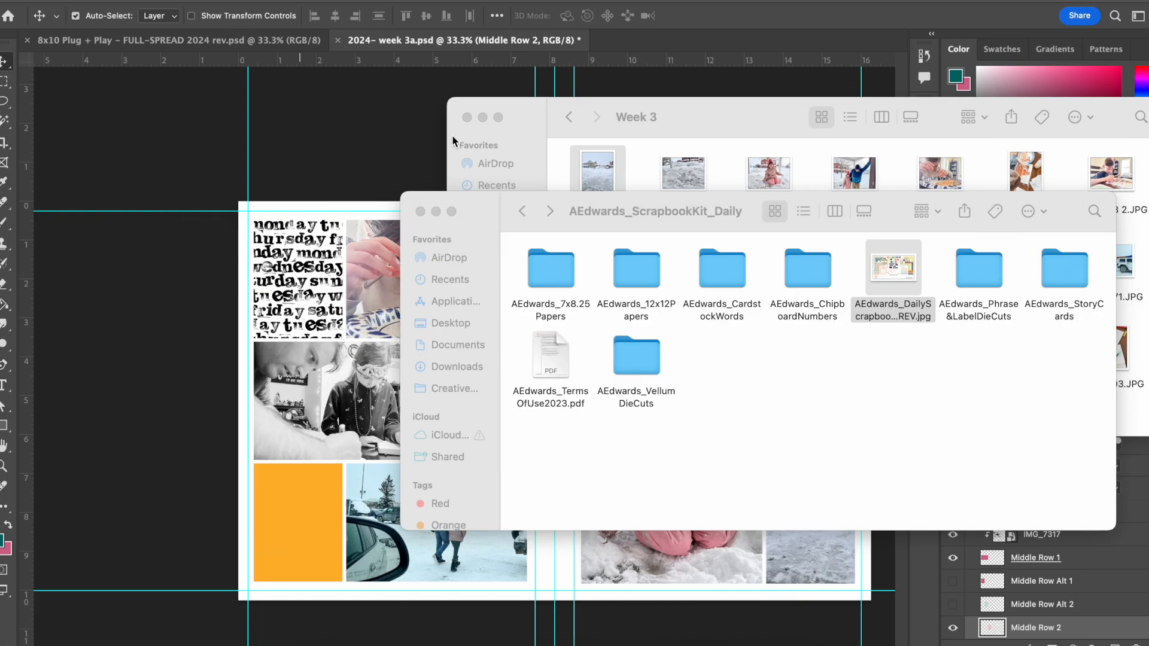
pyautogui.click(420, 211)
# Step: Place AEdwards_ThisWeek_7x8.25Paper from the 7x8.25 papers folder over the Bottom Row 1 pocket and clip it there
pyautogui.click(309, 525)
pyautogui.click(273, 645)
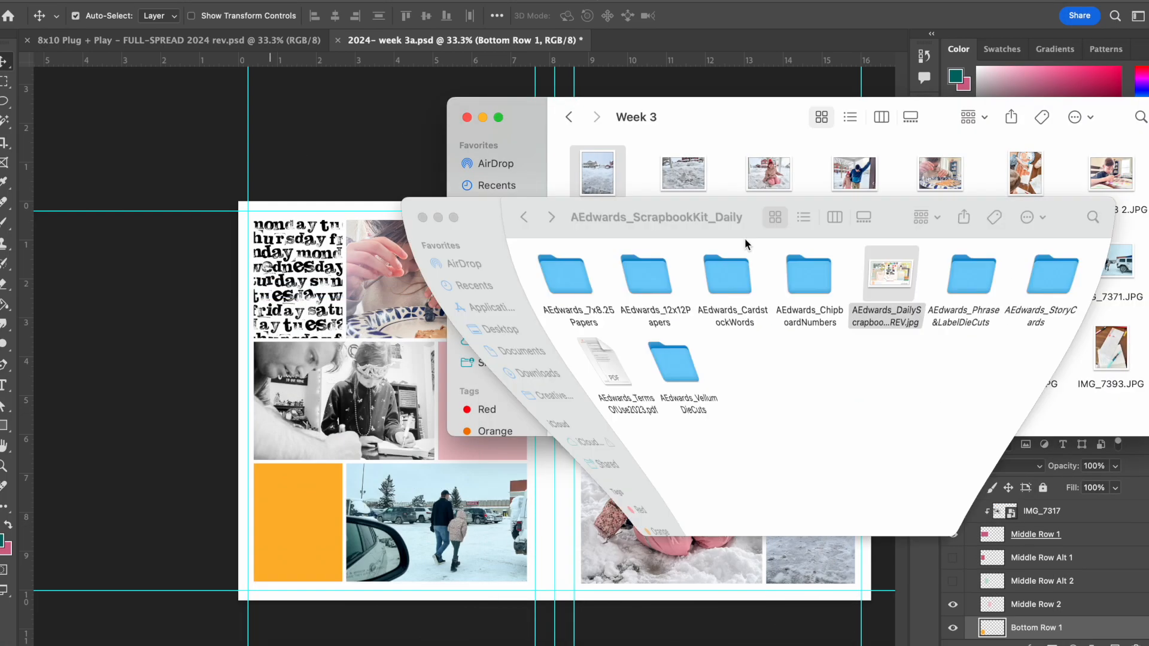
pyautogui.doubleClick(551, 269)
pyautogui.click(279, 539)
pyautogui.moveTo(611, 392); pyautogui.dragTo(418, 551)
pyautogui.press('Return')
pyautogui.rightClick(1053, 627)
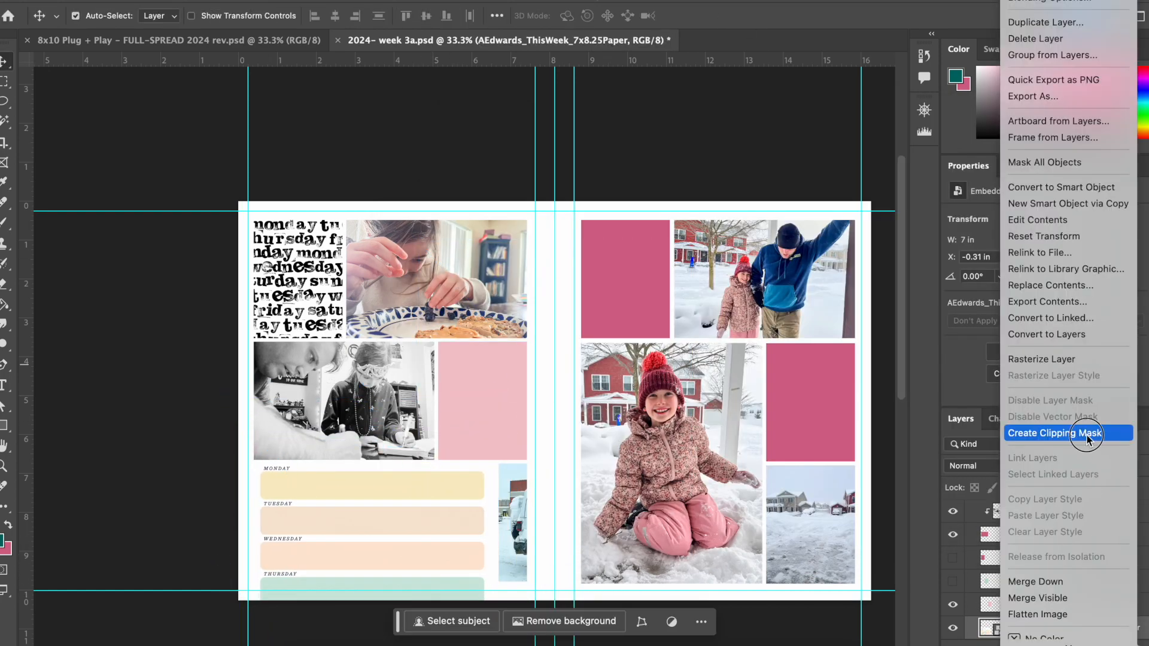
pyautogui.click(1052, 436)
# Step: Resize the ThisWeek paper to about 7.43 × 8.76 in and align its Monday to Wednesday rows in the pocket
pyautogui.scroll(1, 469, 476)
pyautogui.scroll(-5, 185, 107)
pyautogui.click(455, 355)
pyautogui.moveTo(680, 592); pyautogui.dragTo(713, 631)
pyautogui.moveTo(329, 269)
pyautogui.mouseDown()
pyautogui.moveTo(303, 264)
pyautogui.moveTo(311, 269)
pyautogui.mouseUp()
pyautogui.click(750, 15)
pyautogui.scroll(9, 690, 217)
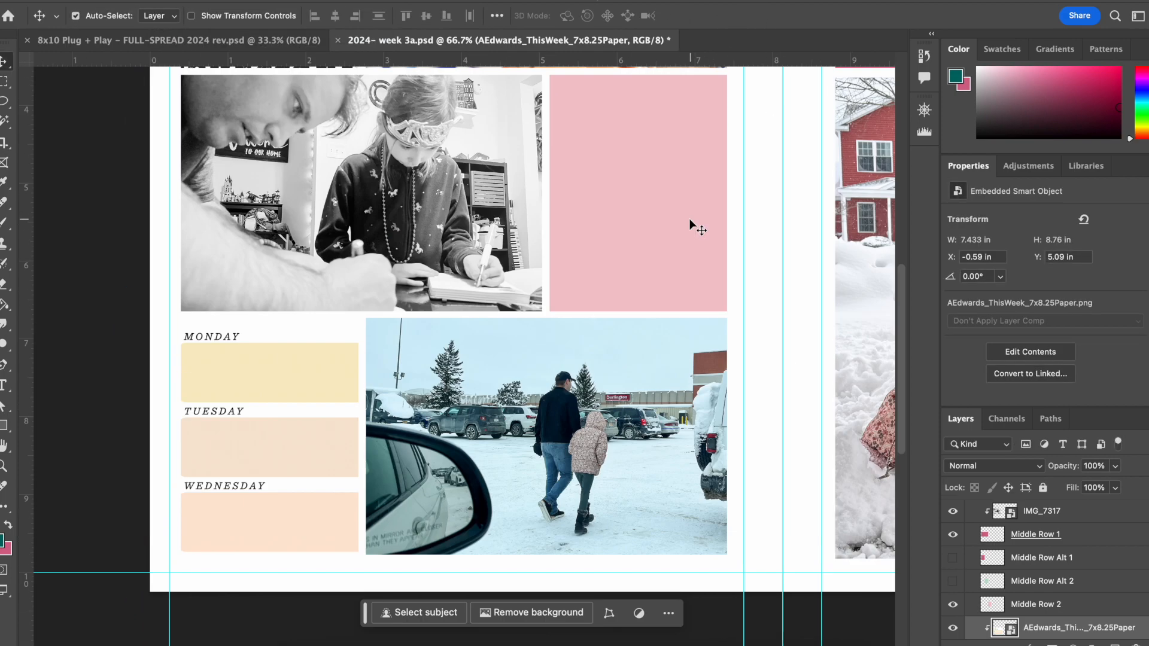
# Step: Place IMG_7310 from the Week 3 folder above the left page's Middle Row 2 layer
pyautogui.scroll(-2, 690, 218)
pyautogui.scroll(-2, 652, 266)
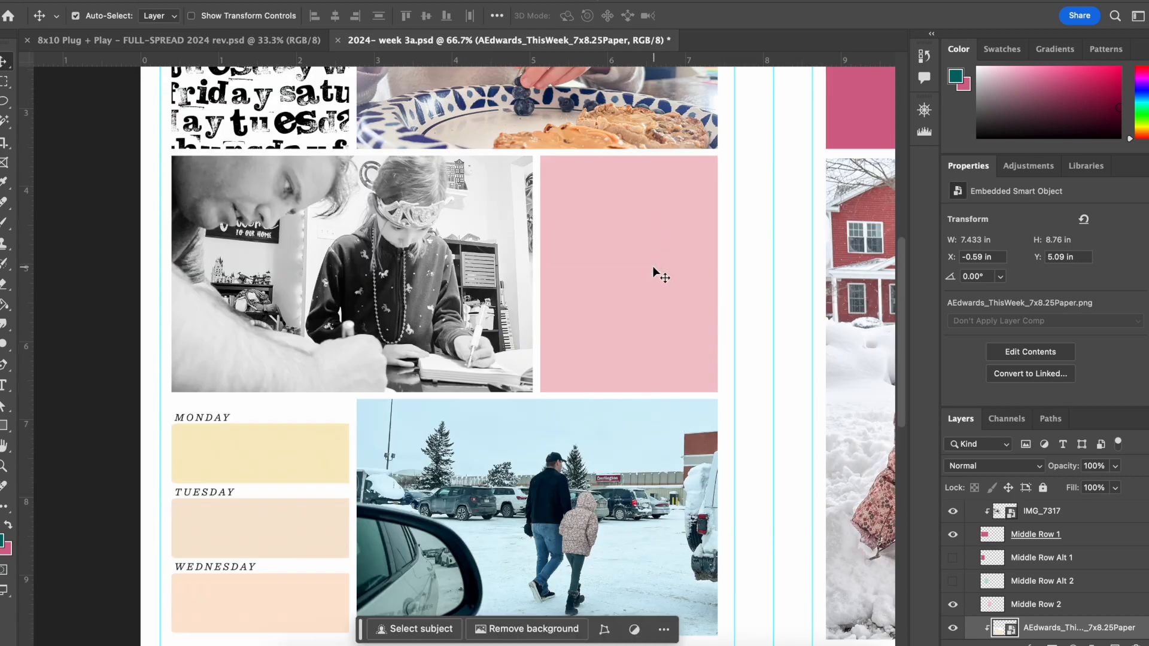
pyautogui.click(654, 274)
pyautogui.scroll(1, 654, 274)
pyautogui.press('super+Tab')
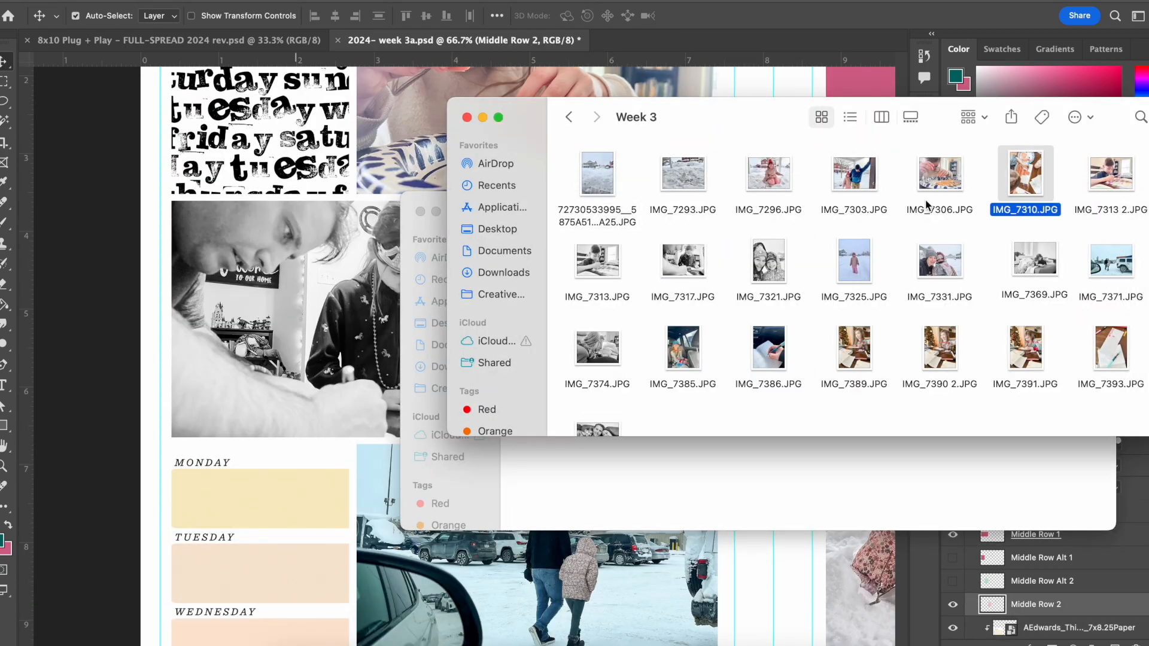
pyautogui.moveTo(676, 113); pyautogui.dragTo(437, 363)
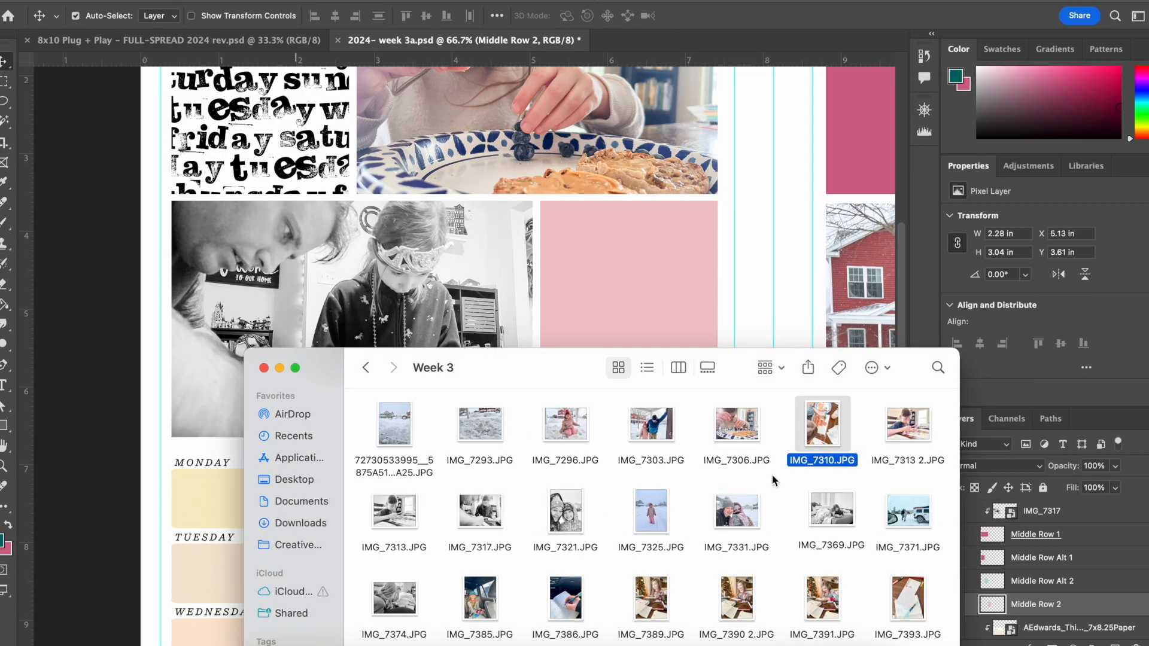
pyautogui.moveTo(826, 353); pyautogui.dragTo(662, 266)
# Step: Scale IMG_7310 to about 25% over the Middle Row 2 pocket and clip it to that layer
pyautogui.scroll(-3, 662, 266)
pyautogui.moveTo(232, 591); pyautogui.dragTo(391, 379)
pyautogui.scroll(5, 582, 309)
pyautogui.moveTo(818, 129); pyautogui.dragTo(618, 398)
pyautogui.moveTo(586, 495); pyautogui.dragTo(748, 437)
pyautogui.moveTo(781, 339); pyautogui.dragTo(738, 396)
pyautogui.moveTo(682, 457); pyautogui.dragTo(682, 432)
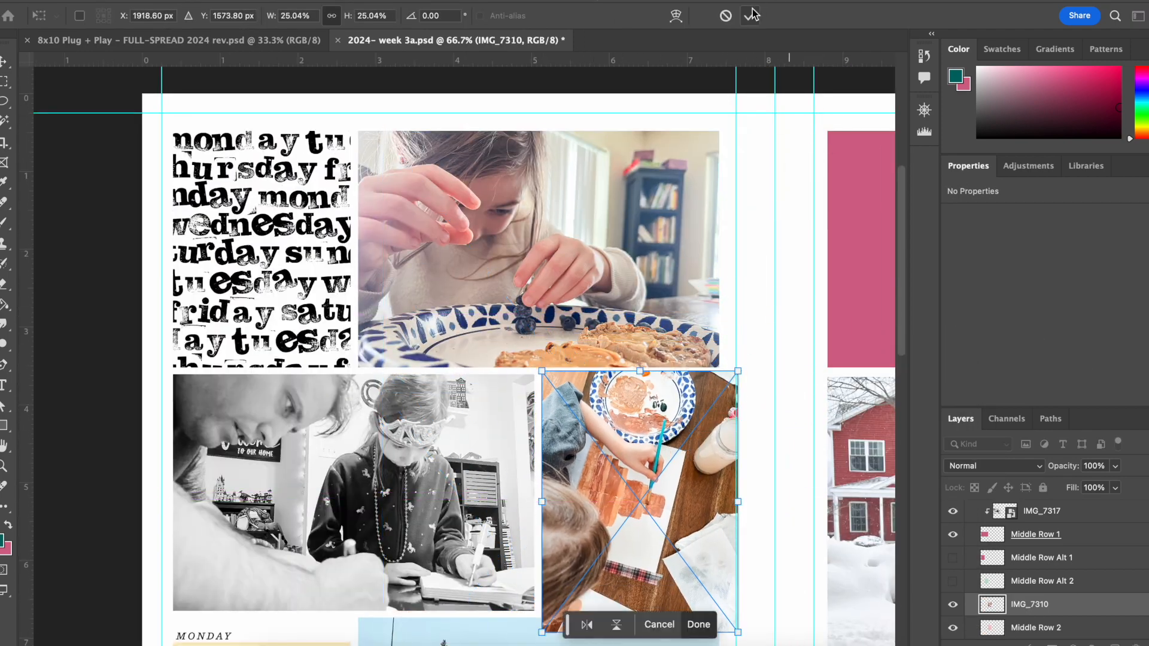
pyautogui.click(751, 16)
pyautogui.rightClick(1079, 607)
pyautogui.click(1011, 389)
# Step: Add a new empty layer above the Bordered Page Left layer
pyautogui.scroll(-5, 607, 535)
pyautogui.scroll(3, 607, 535)
pyautogui.click(1086, 513)
pyautogui.click(1114, 645)
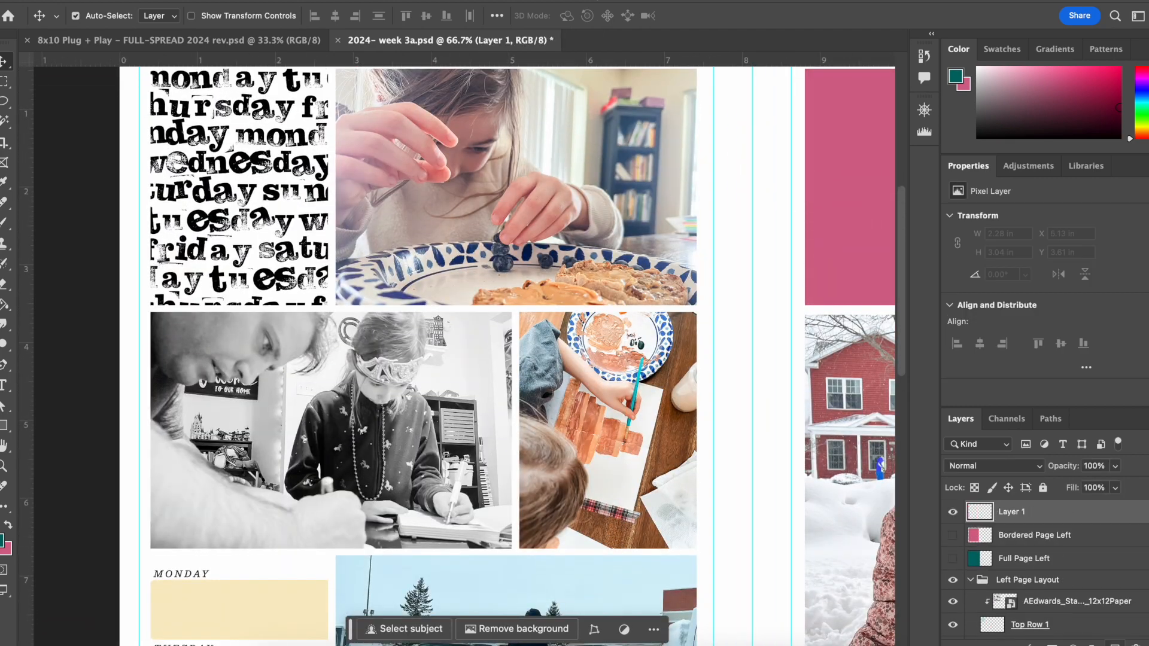
# Step: Check the Daily kit's CardstockWords folder and open the Phrase&LabelDieCuts folder
pyautogui.click(275, 645)
pyautogui.rightClick(275, 645)
pyautogui.click(366, 291)
pyautogui.click(522, 212)
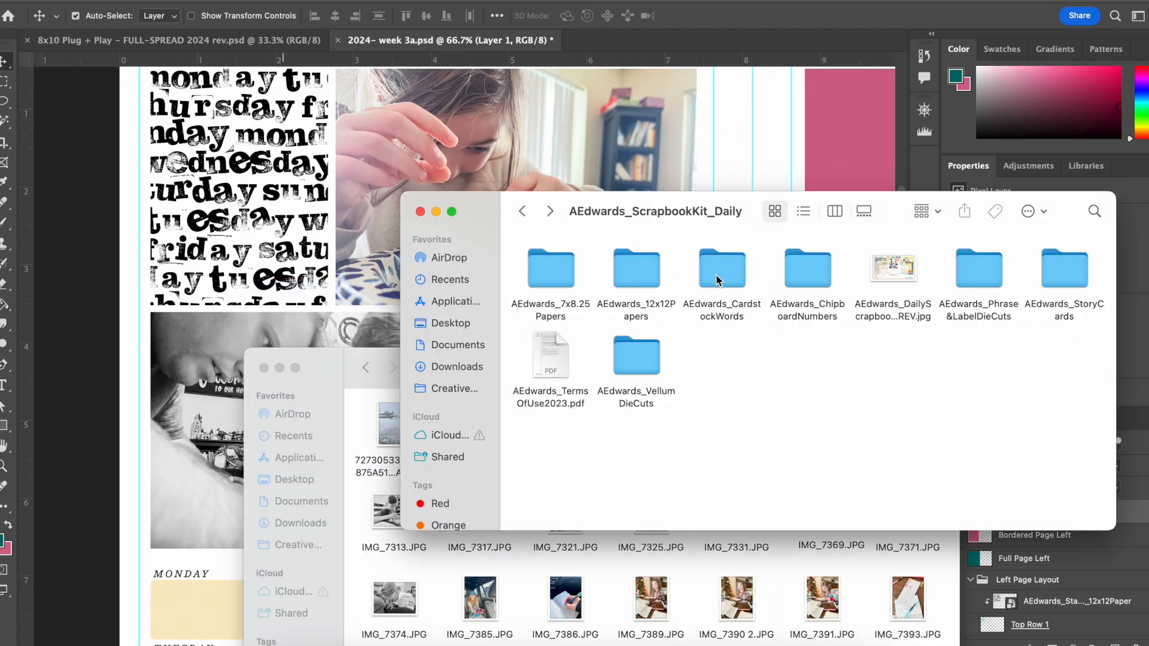
pyautogui.doubleClick(702, 274)
pyautogui.press('super+bracketleft')
pyautogui.doubleClick(982, 267)
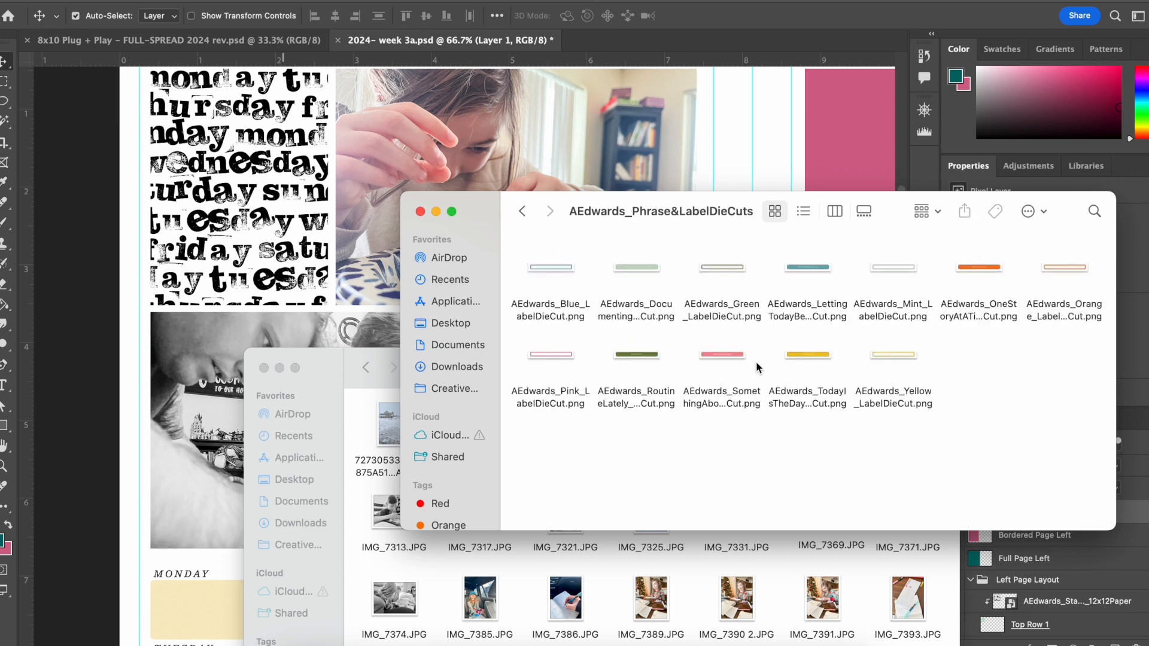
# Step: Preview the Documenting, LettingTodayBeWhatItIs, OneStoryAtATime and Blue label die cuts from the Phrase&LabelDieCuts folder
pyautogui.doubleClick(646, 271)
pyautogui.click(11, 8)
pyautogui.doubleClick(817, 271)
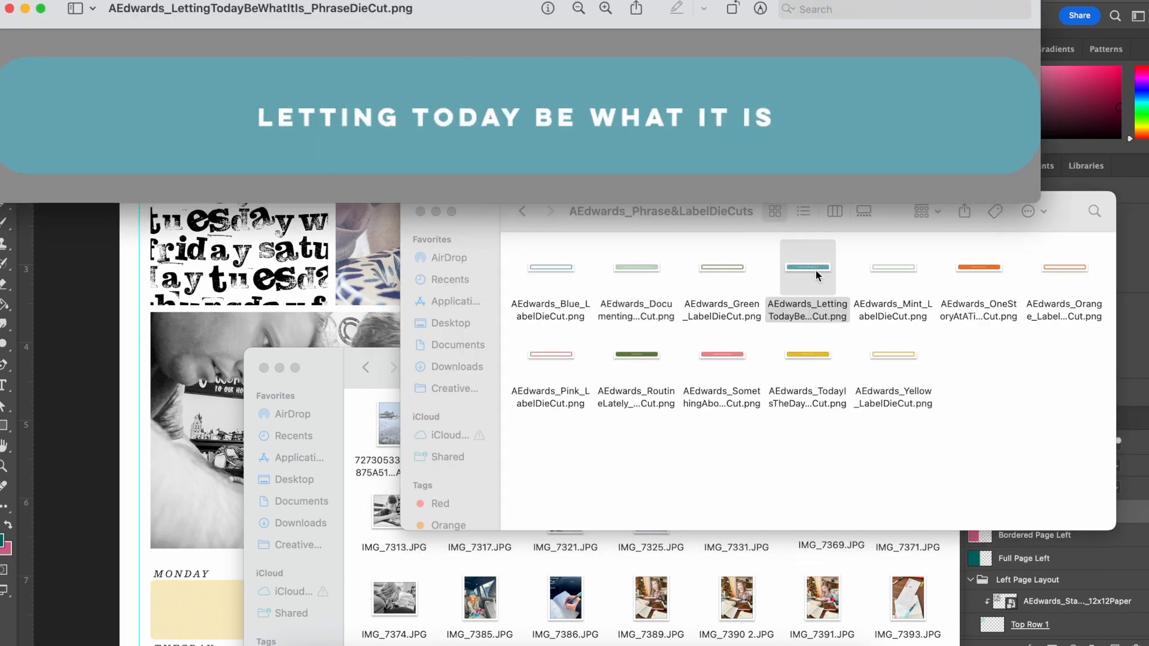
pyautogui.click(9, 8)
pyautogui.doubleClick(979, 268)
pyautogui.click(10, 8)
pyautogui.doubleClick(550, 267)
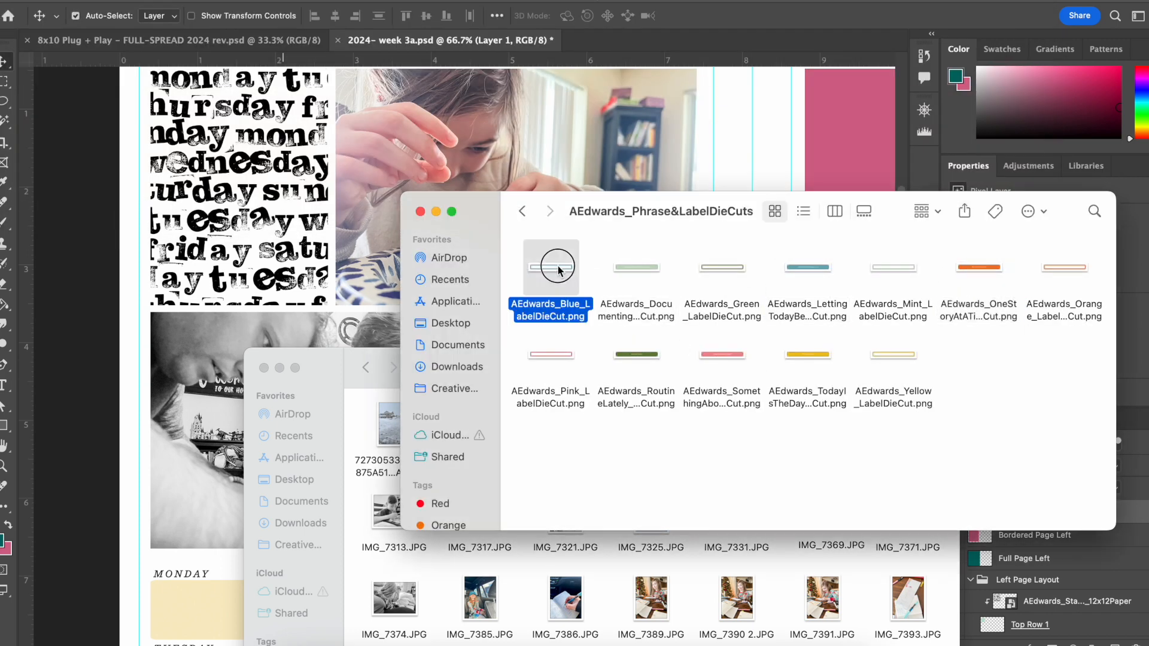
pyautogui.click(11, 9)
# Step: Place AEdwards_Pink_LabelDieCut over the stamped days paper and clip it to the left page's Top Row 1 layer
pyautogui.click(551, 361)
pyautogui.moveTo(551, 361); pyautogui.dragTo(370, 140)
pyautogui.click(749, 16)
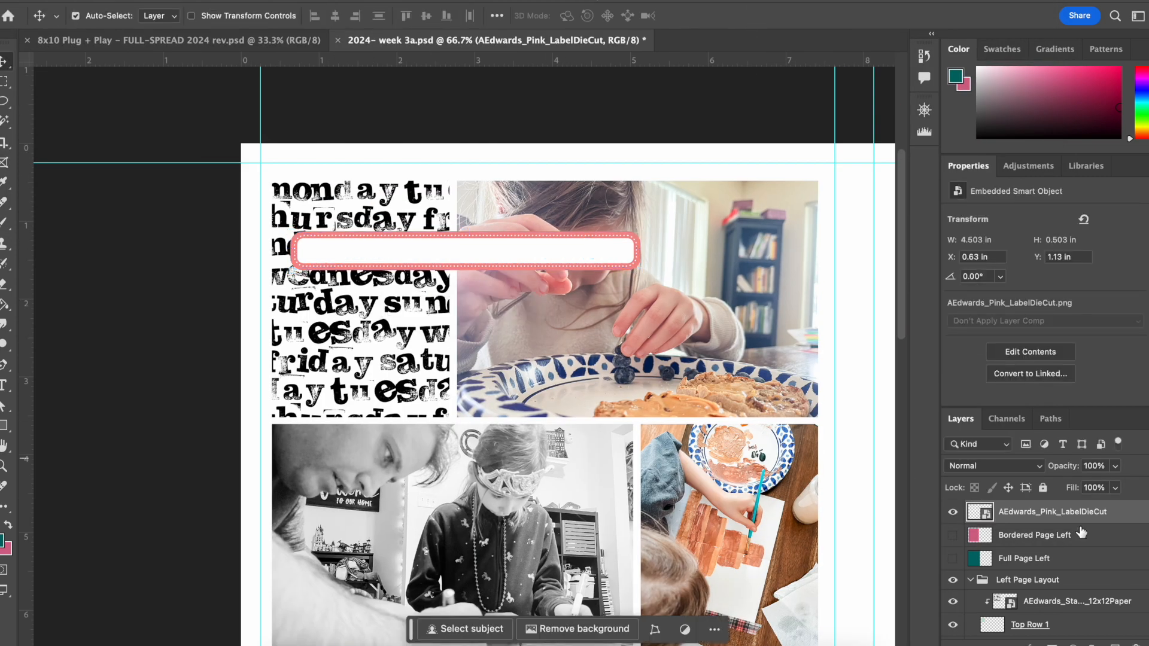
pyautogui.rightClick(1110, 591)
pyautogui.click(1041, 576)
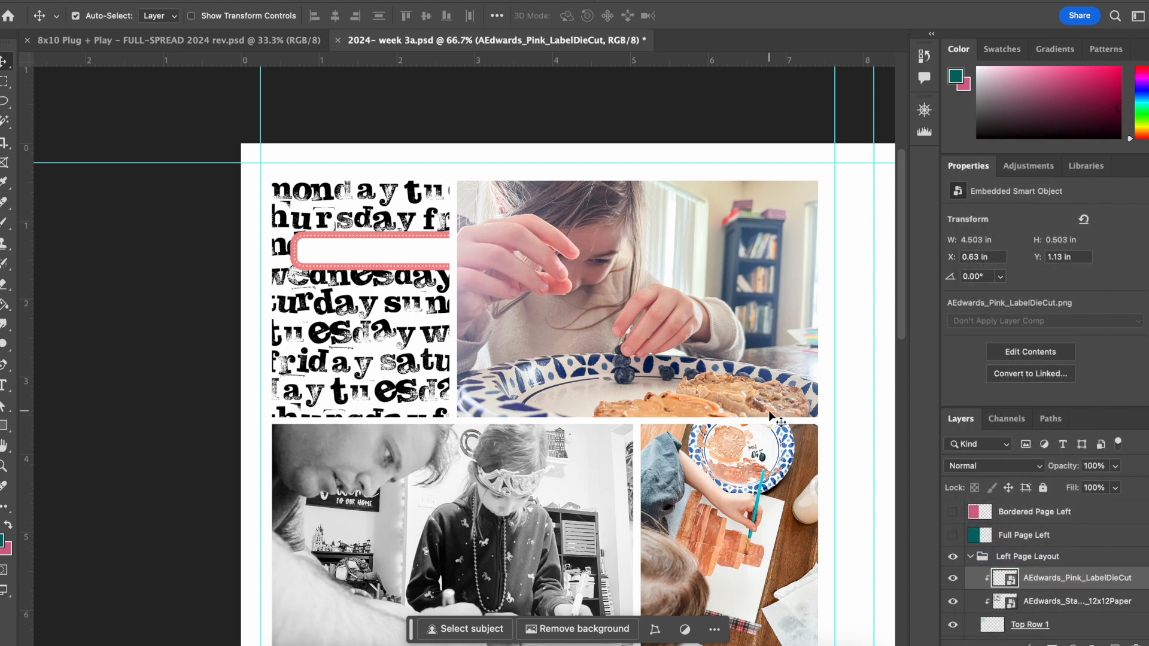
# Step: Add a new empty layer above the Bordered Page Left layer
pyautogui.scroll(-5, 766, 419)
pyautogui.scroll(3, 766, 419)
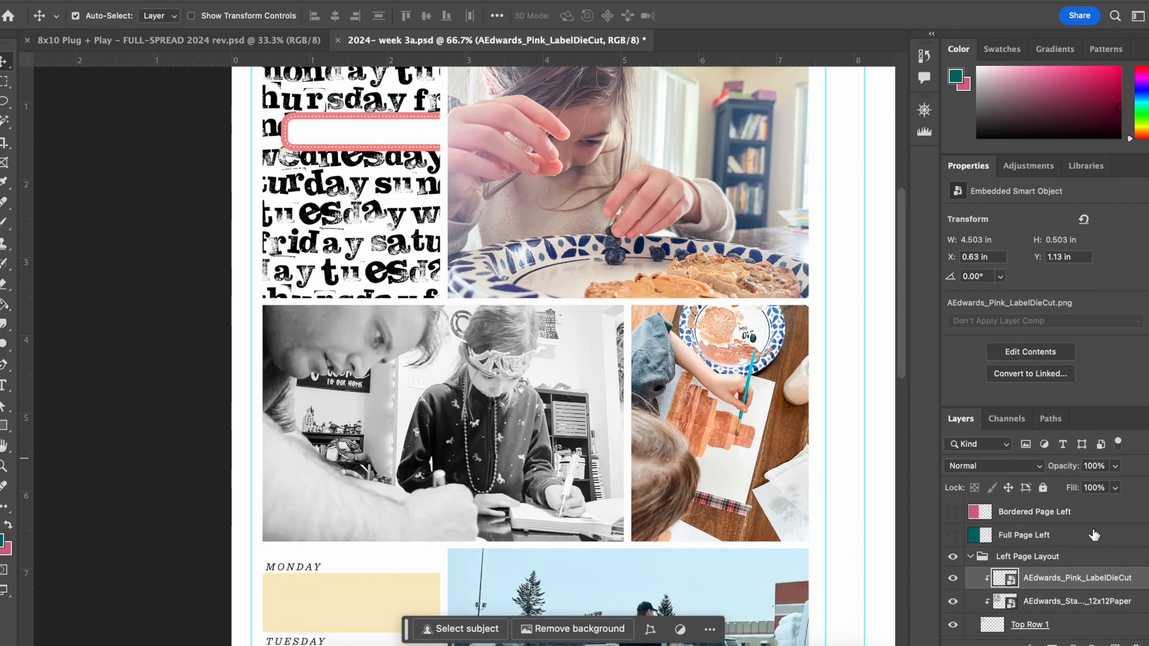
pyautogui.click(1077, 515)
pyautogui.click(1101, 642)
# Step: Place AEdwards_MondayStories_StoryCard from the kit's StoryCards folder on the left page and scale it to about 54%
pyautogui.click(295, 644)
pyautogui.click(523, 211)
pyautogui.doubleClick(967, 280)
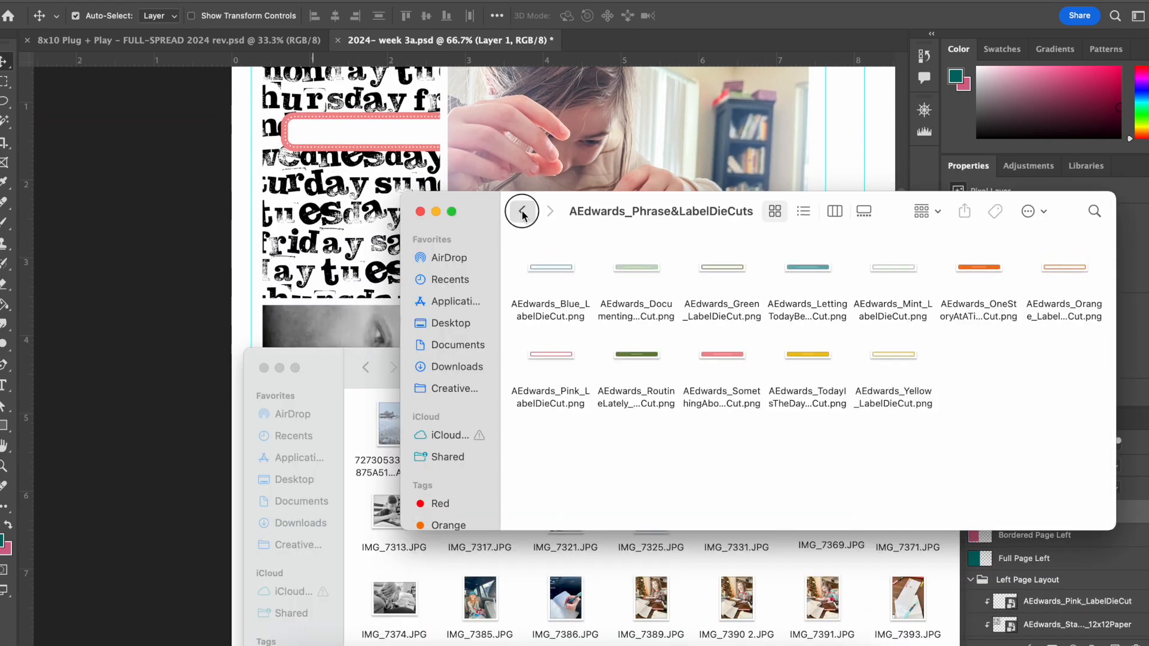
pyautogui.click(523, 211)
pyautogui.doubleClick(1069, 276)
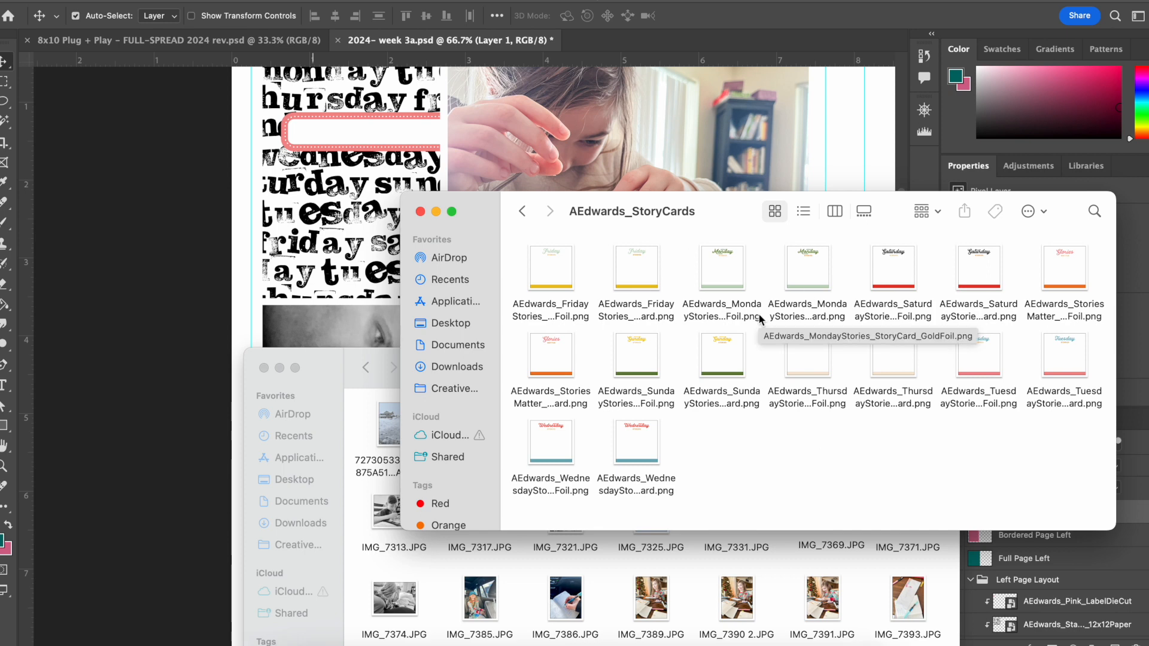
pyautogui.moveTo(818, 275); pyautogui.dragTo(359, 257)
pyautogui.moveTo(580, 321); pyautogui.dragTo(672, 365)
pyautogui.moveTo(499, 552); pyautogui.dragTo(664, 435)
pyautogui.moveTo(728, 390); pyautogui.dragTo(711, 399)
pyautogui.scroll(5, 710, 402)
pyautogui.moveTo(708, 474); pyautogui.dragTo(742, 359)
# Step: Rotate the Monday story card 90° counter-clockwise and place it over the right edge of the left page's top photo
pyautogui.rightClick(751, 358)
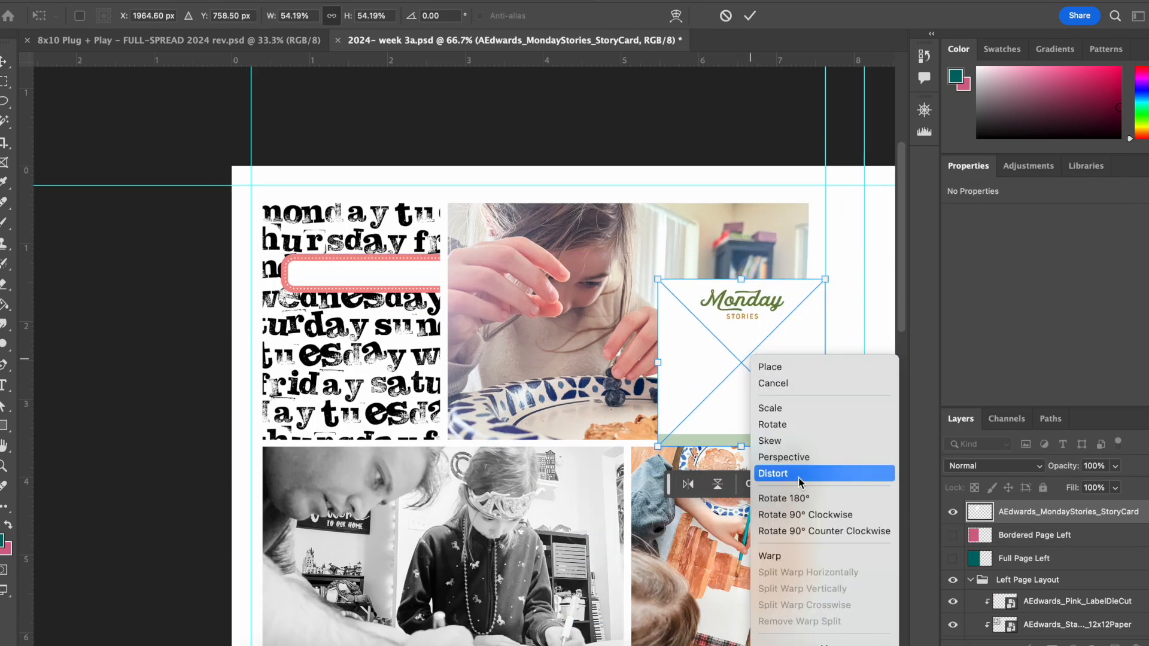
pyautogui.click(803, 515)
pyautogui.rightClick(786, 382)
pyautogui.click(818, 521)
pyautogui.moveTo(771, 418); pyautogui.dragTo(836, 349)
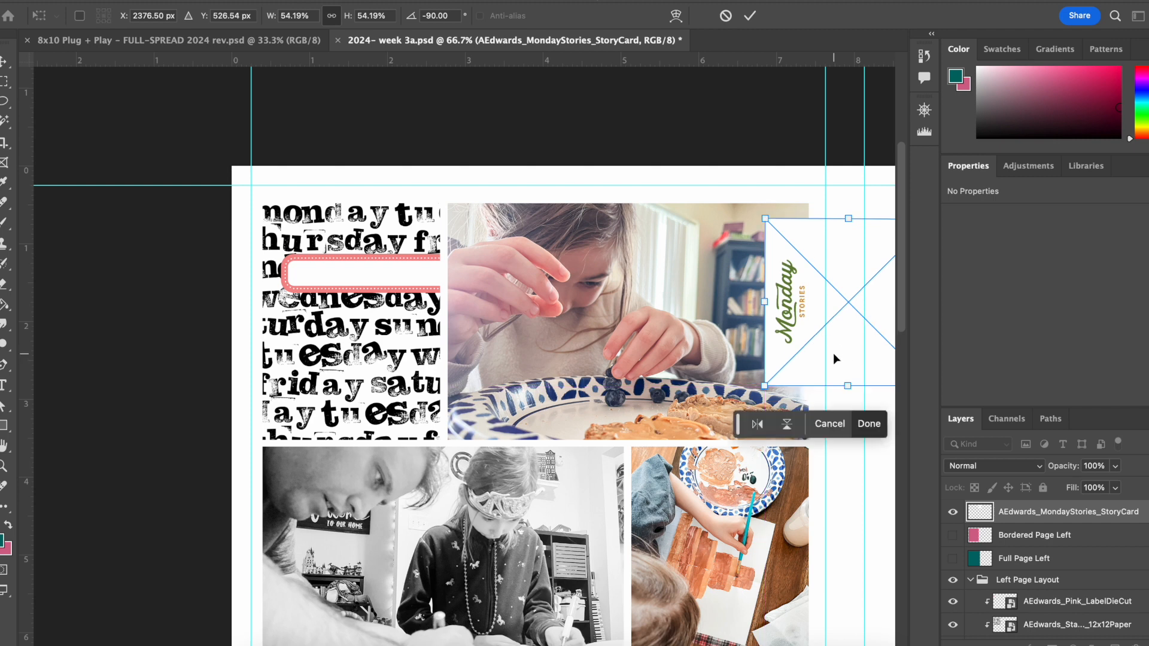
pyautogui.click(750, 16)
# Step: Try to clip the Monday story card to the Top Row 2 layer, stacked above IMG_7306
pyautogui.hscroll(5, 805, 235)
pyautogui.scroll(-5, 1106, 634)
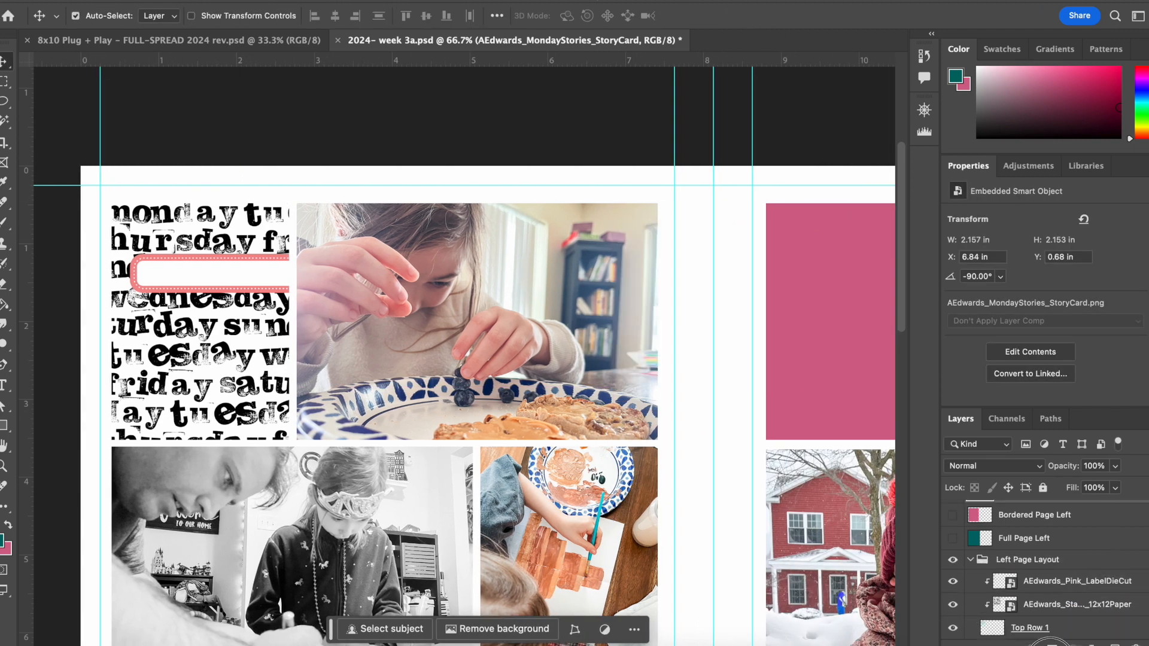
pyautogui.rightClick(1104, 545)
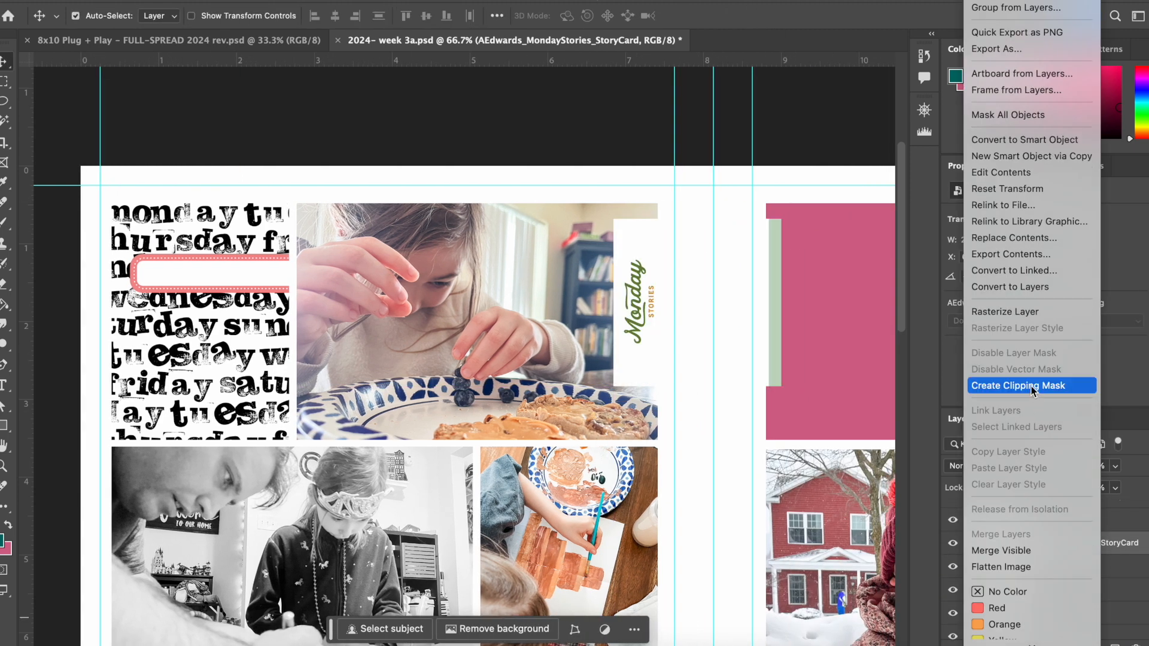
pyautogui.click(1072, 388)
pyautogui.moveTo(705, 343); pyautogui.dragTo(706, 342)
pyautogui.click(596, 139)
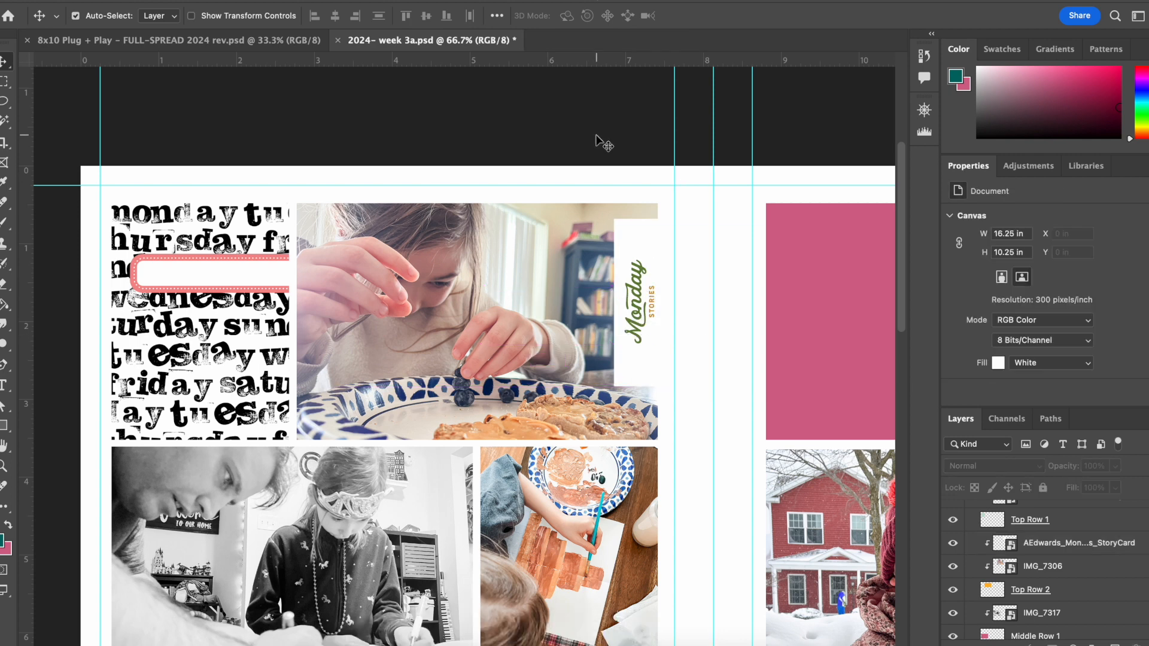
# Step: Restack the Monday story card as the top layer and draw a rounded rectangle with 34 px corners over its visible title strip
pyautogui.moveTo(1122, 598); pyautogui.dragTo(1091, 512)
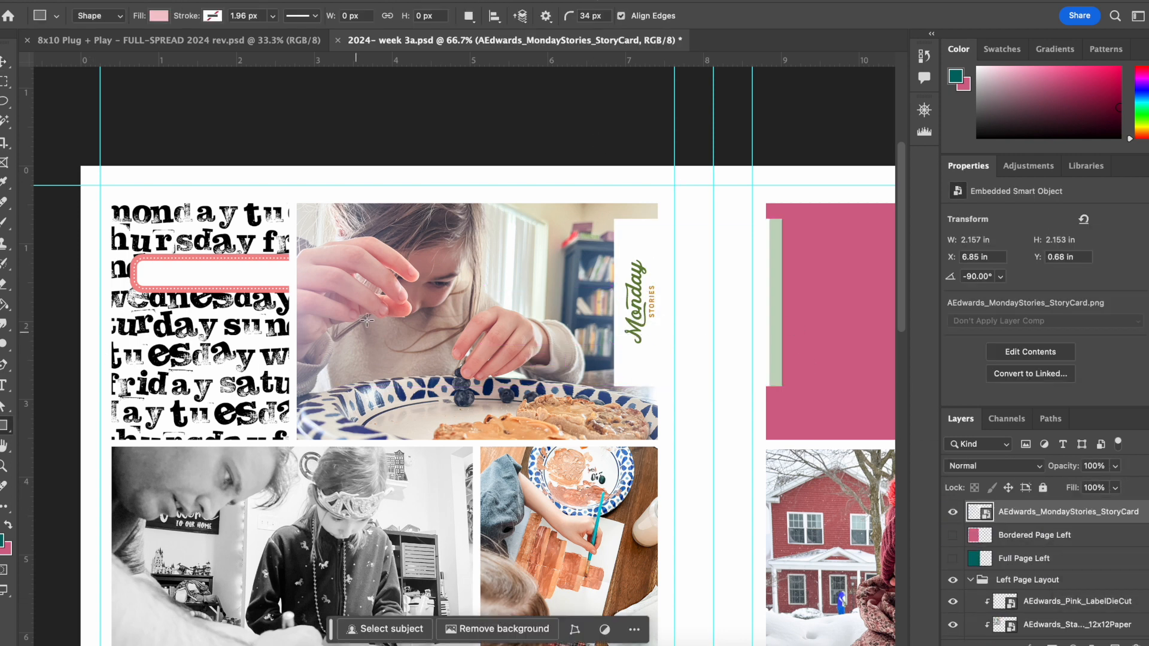
pyautogui.moveTo(614, 219); pyautogui.dragTo(662, 386)
pyautogui.click(6, 62)
# Step: Stack the Monday story card above the rounded rectangle and clip it to that shape
pyautogui.click(1122, 542)
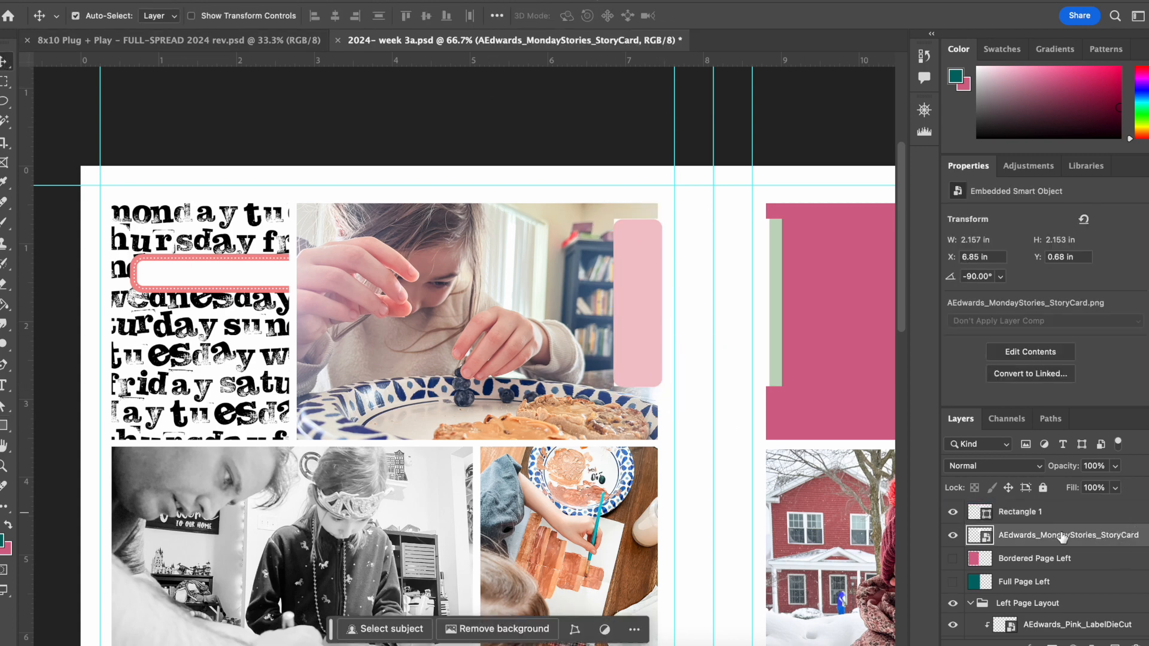
pyautogui.moveTo(1044, 521); pyautogui.dragTo(1044, 508)
pyautogui.rightClick(1044, 512)
pyautogui.click(979, 628)
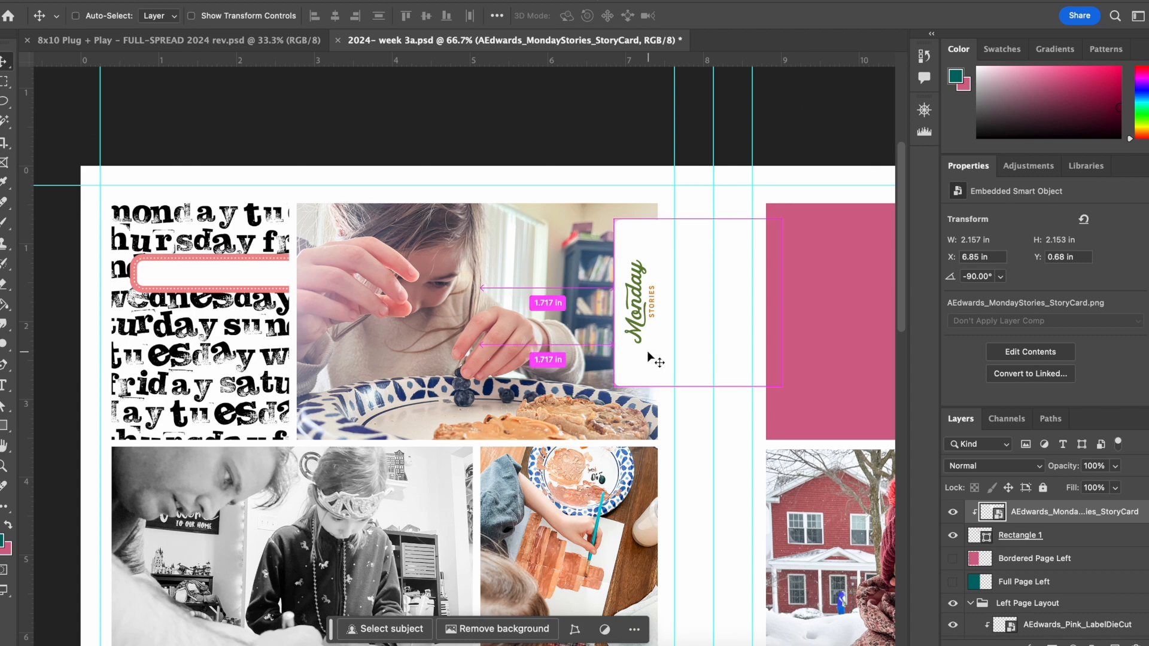
# Step: Move the clipped Monday story card to about X 6.82 in, Y 0.69 in within the rounded rectangle
pyautogui.press('super+plus')
pyautogui.press('super+plus')
pyautogui.press('super+plus')
pyautogui.moveTo(447, 395); pyautogui.dragTo(435, 400)
pyautogui.scroll(7, 435, 399)
pyautogui.scroll(-7, 436, 400)
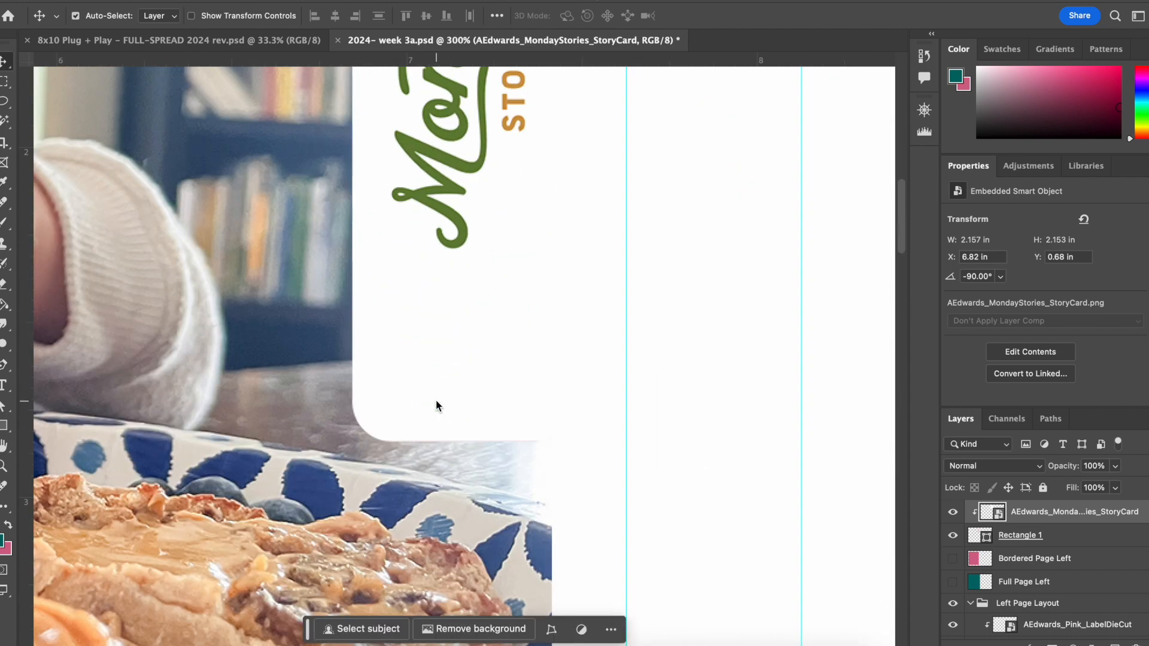
pyautogui.scroll(1, 435, 399)
pyautogui.press('Down')
pyautogui.press('Down')
pyautogui.press('Down')
# Step: Scale the Monday story card slightly from its upper corner to cover the rounded rectangle's edges
pyautogui.scroll(10, 443, 396)
pyautogui.click(167, 0)
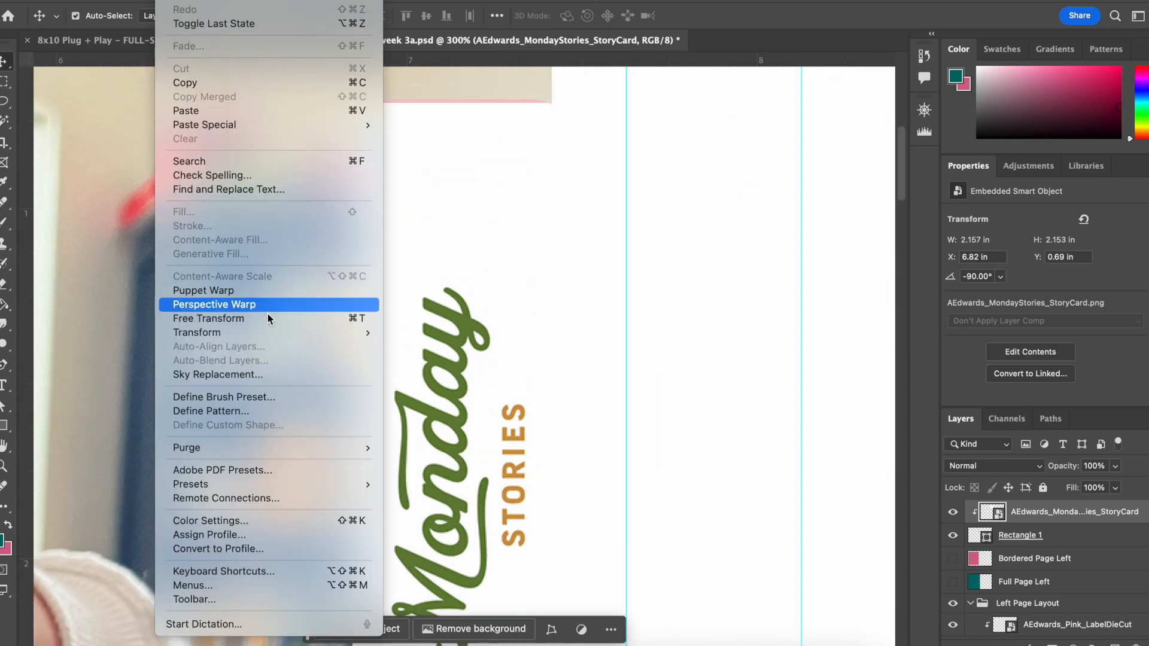
pyautogui.moveTo(239, 333)
pyautogui.click(413, 355)
pyautogui.scroll(1, 602, 223)
pyautogui.hscroll(1, 602, 224)
pyautogui.moveTo(295, 161); pyautogui.dragTo(291, 156)
pyautogui.click(750, 16)
pyautogui.scroll(-7, 608, 221)
pyautogui.scroll(9, 608, 220)
pyautogui.press('super+minus')
pyautogui.press('super+minus')
pyautogui.press('super+minus')
pyautogui.press('super+minus')
pyautogui.click(315, 170)
pyautogui.scroll(-3, 315, 170)
pyautogui.hscroll(-2, 315, 170)
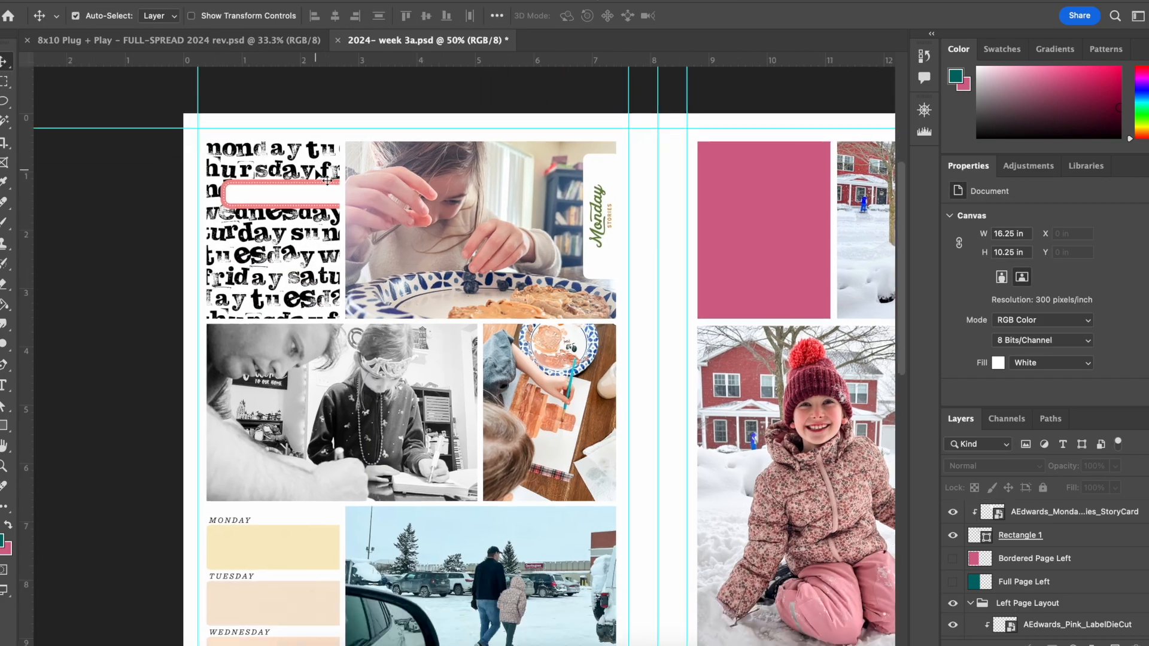
# Step: Hide IMG_7371 on the left page and select the Bottom Row 2 layer
pyautogui.scroll(-4, 619, 403)
pyautogui.scroll(6, 620, 403)
pyautogui.scroll(-3, 619, 402)
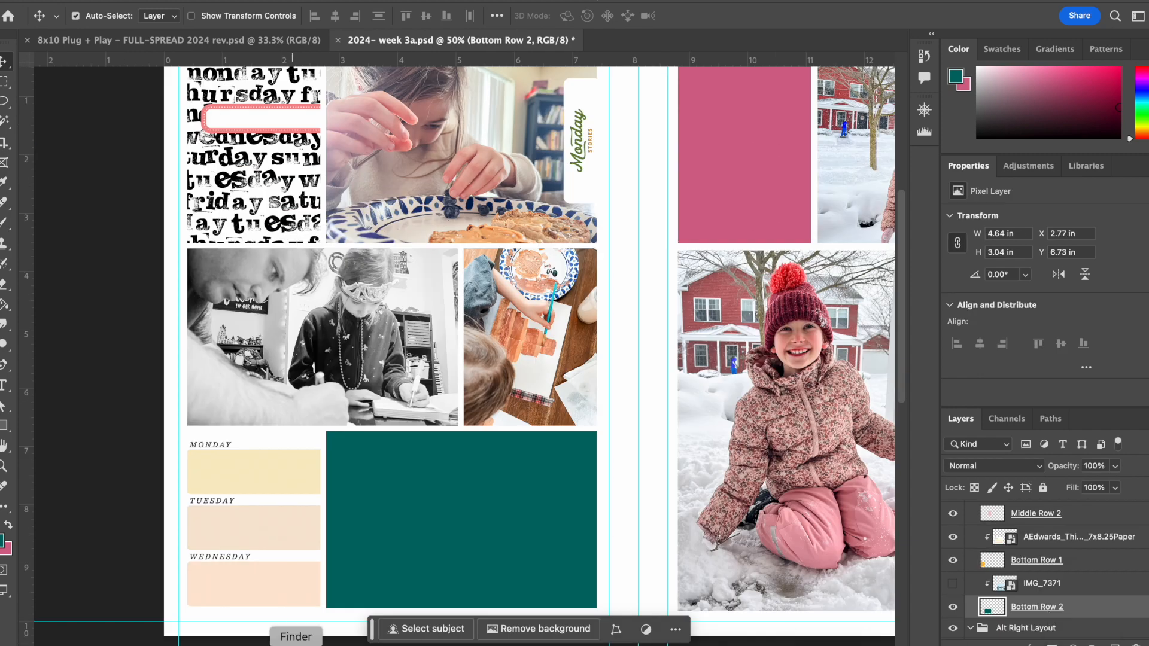
# Step: Place IMG_7313 2 from the Week 3 folder above the left page's Bottom Row 2 layer
pyautogui.click(295, 644)
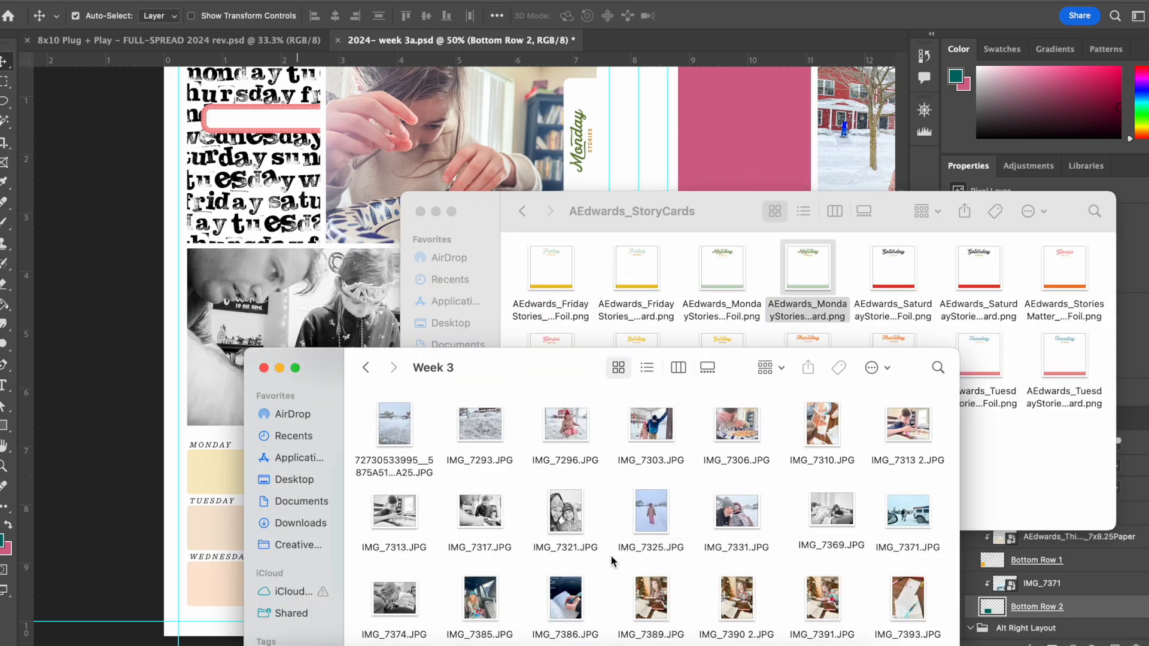
pyautogui.click(900, 431)
pyautogui.press('space')
pyautogui.press('space')
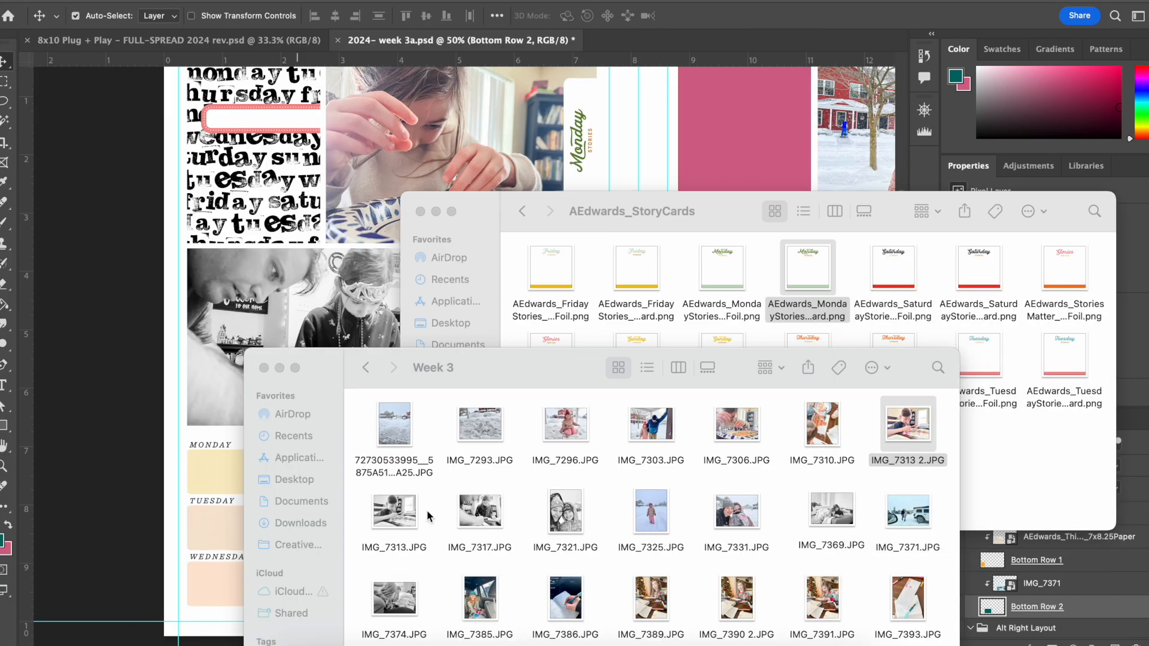
pyautogui.scroll(-2, 619, 492)
pyautogui.scroll(2, 682, 482)
pyautogui.click(898, 430)
pyautogui.click(420, 212)
pyautogui.moveTo(510, 364); pyautogui.dragTo(513, 469)
# Step: Scale IMG_7313 2 to about 36% over the Bottom Row 2 pocket and clip it to that layer
pyautogui.moveTo(43, 71); pyautogui.dragTo(541, 443)
pyautogui.moveTo(678, 548); pyautogui.dragTo(363, 547)
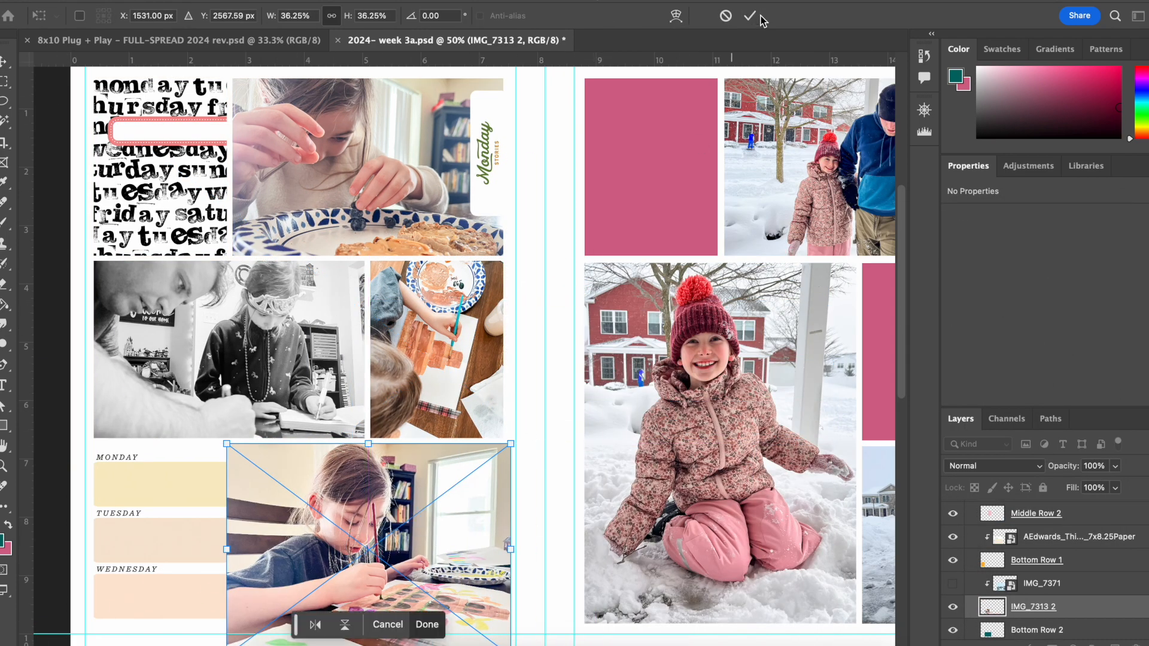
pyautogui.click(752, 16)
pyautogui.rightClick(1118, 607)
pyautogui.click(1045, 433)
pyautogui.scroll(-3, 889, 440)
# Step: Open the SomethingAboutToday, MemoriesCircles and LifeRightNowCirlces papers from the 12x12Papers folder and show the MemoriesCircles sheet
pyautogui.press('super+o')
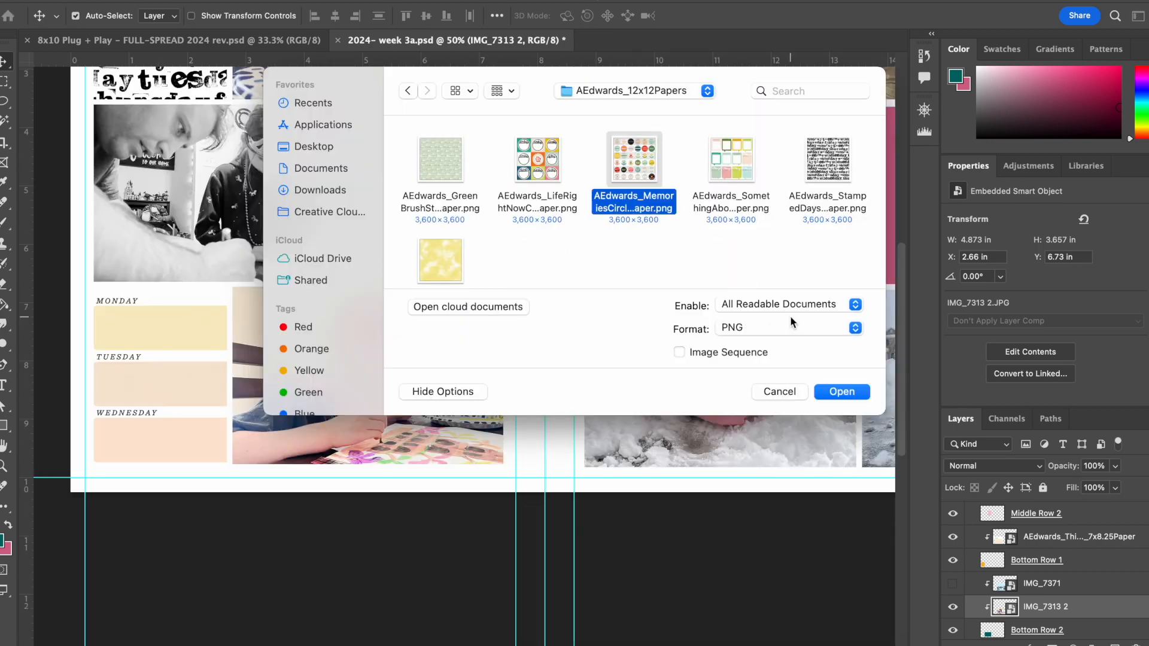
pyautogui.keyDown('super'); pyautogui.click(660, 183); pyautogui.keyUp('super')
pyautogui.press('Return')
pyautogui.click(448, 47)
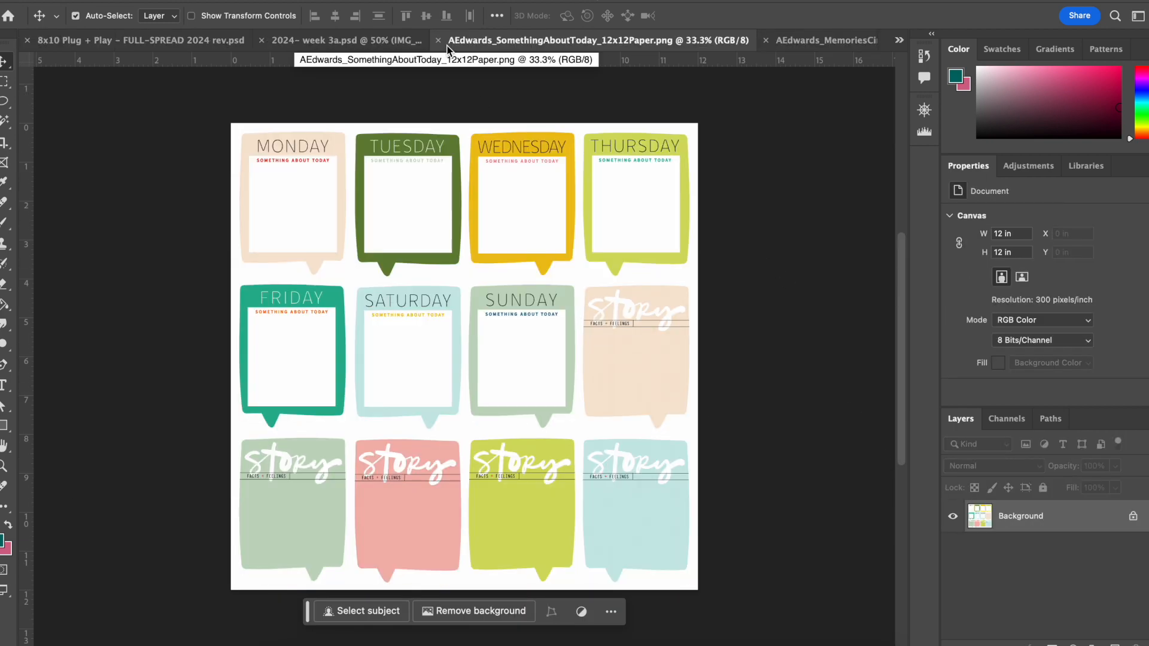
pyautogui.click(778, 38)
pyautogui.hscroll(-1, 538, 331)
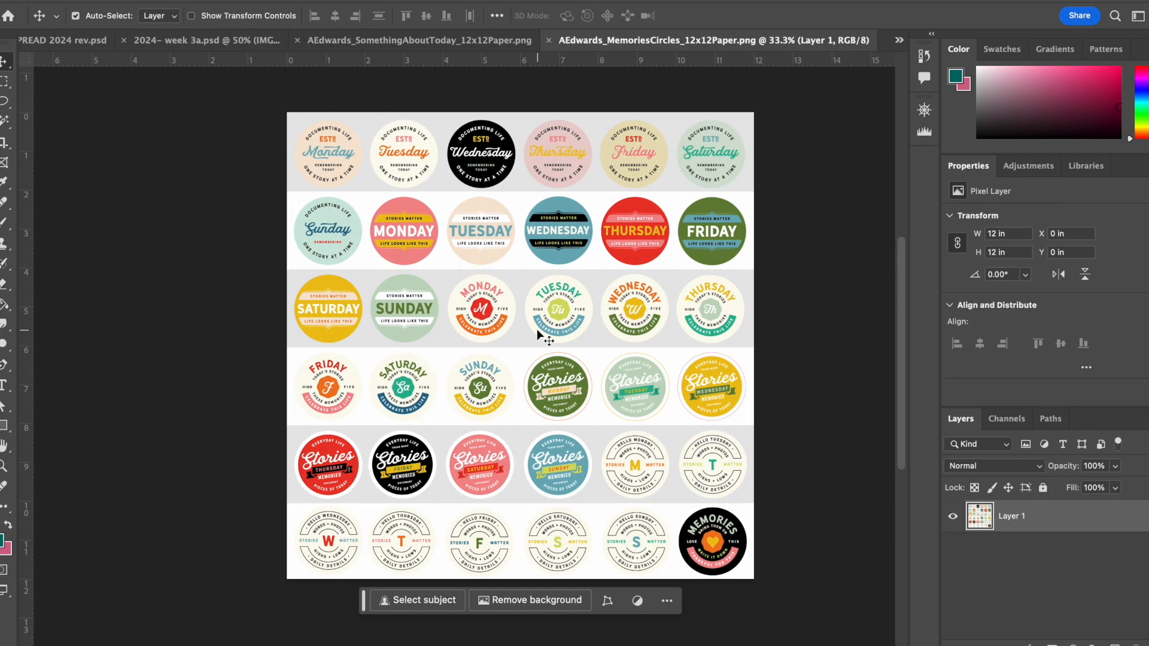
# Step: Select the beige Stories Matter TUESDAY circle, about 1.71 in across, with the Elliptical Marquee and copy it
pyautogui.press('super+plus')
pyautogui.press('super+plus')
pyautogui.press('super+plus')
pyautogui.scroll(6, 538, 331)
pyautogui.click(8, 87)
pyautogui.click(73, 96)
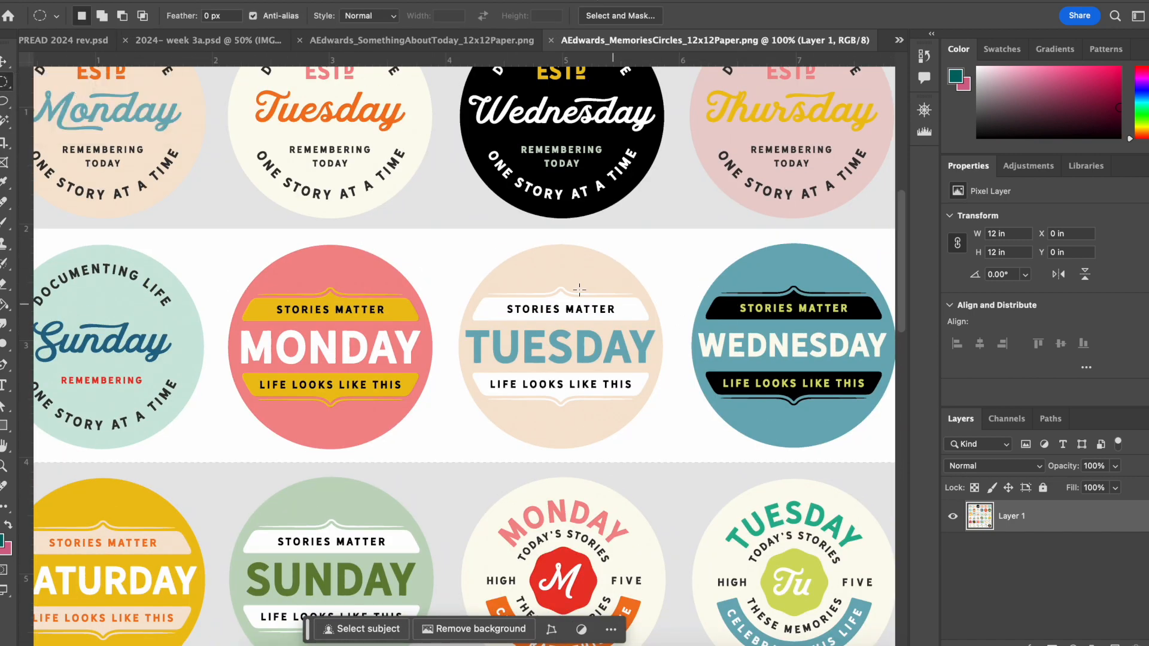
pyautogui.moveTo(701, 464); pyautogui.dragTo(681, 464)
pyautogui.moveTo(582, 274); pyautogui.dragTo(560, 251)
pyautogui.rightClick(569, 227)
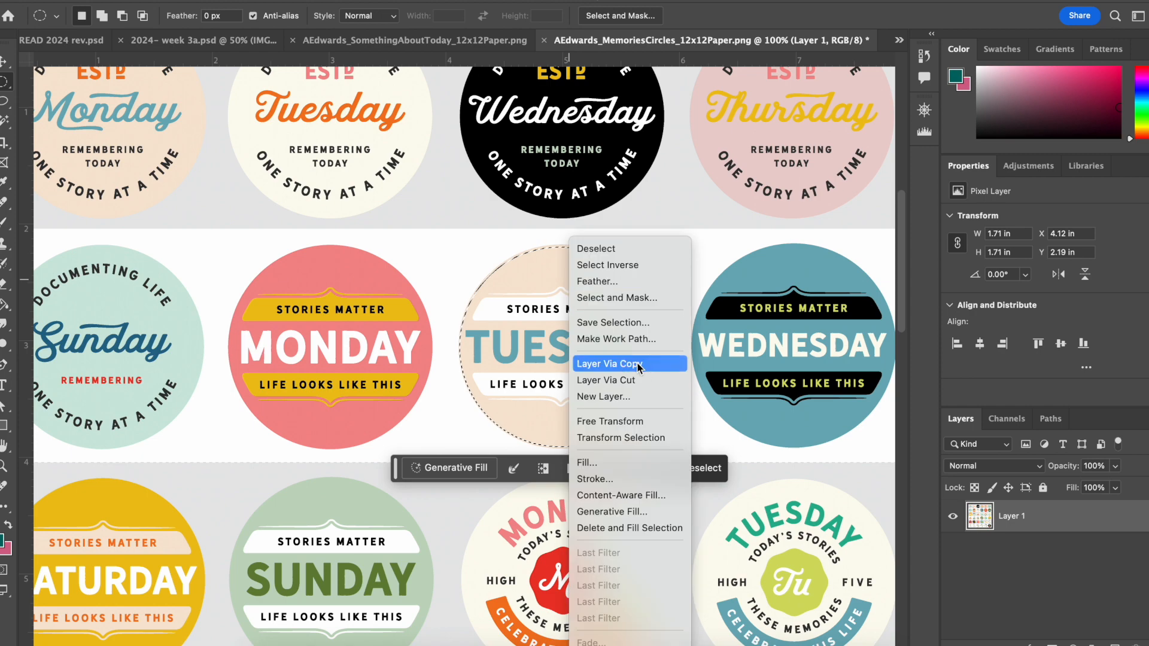
pyautogui.click(616, 364)
# Step: Paste the TUESDAY circle as the top layer of 2024- week 3a.psd and scale it down over the bottom photo's upper right corner
pyautogui.click(180, 39)
pyautogui.press('super+v')
pyautogui.moveTo(1089, 629); pyautogui.dragTo(1077, 514)
pyautogui.moveTo(551, 355)
pyautogui.mouseDown()
pyautogui.moveTo(577, 426)
pyautogui.moveTo(564, 426)
pyautogui.mouseUp()
pyautogui.click(166, 0)
pyautogui.moveTo(365, 334)
pyautogui.click(410, 355)
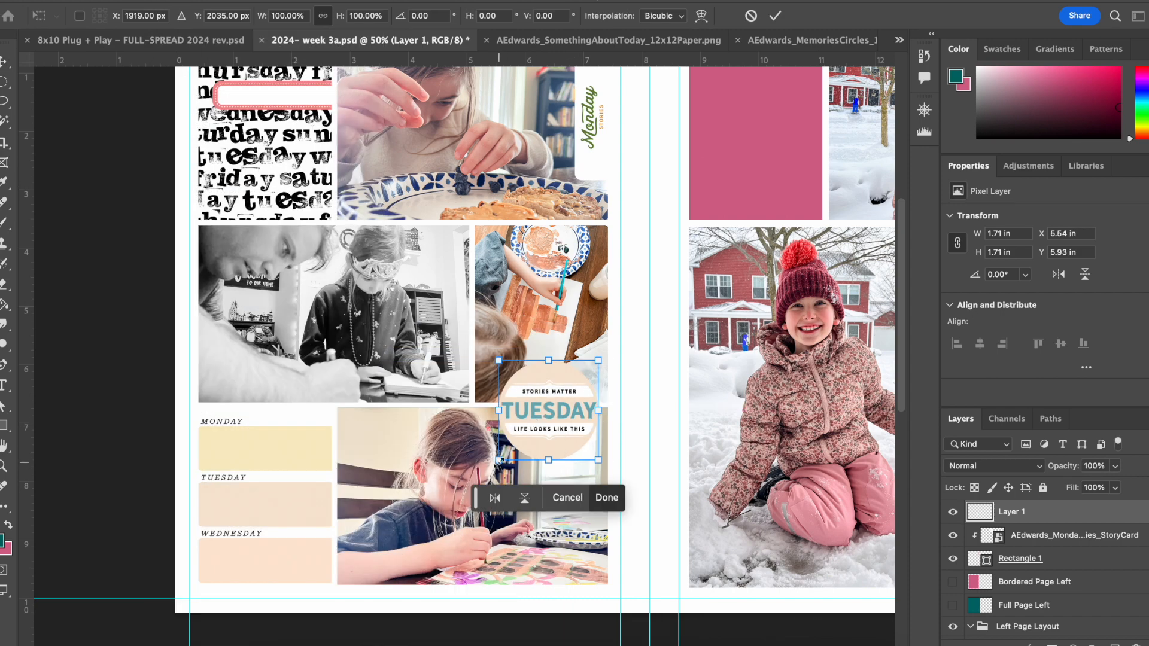
pyautogui.click(775, 15)
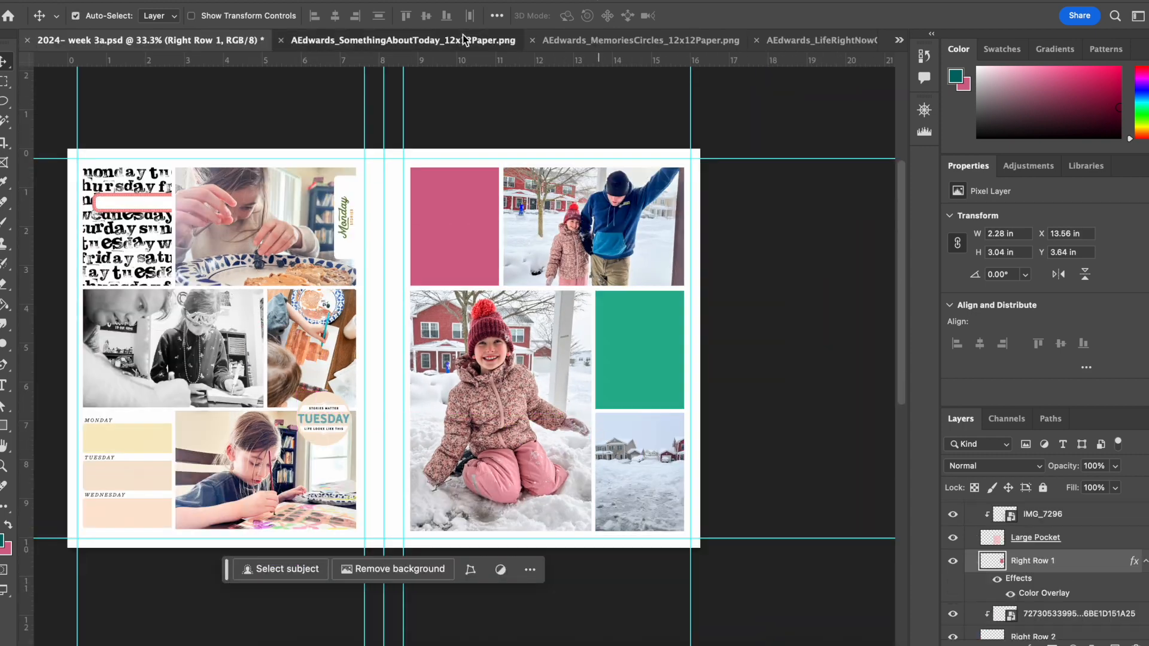
# Step: Select the beige Story, Facts + Feelings card on the SomethingAboutToday sheet with the Rectangular Marquee and copy it
pyautogui.click(464, 40)
pyautogui.press('super+plus')
pyautogui.press('super+plus')
pyautogui.press('super+plus')
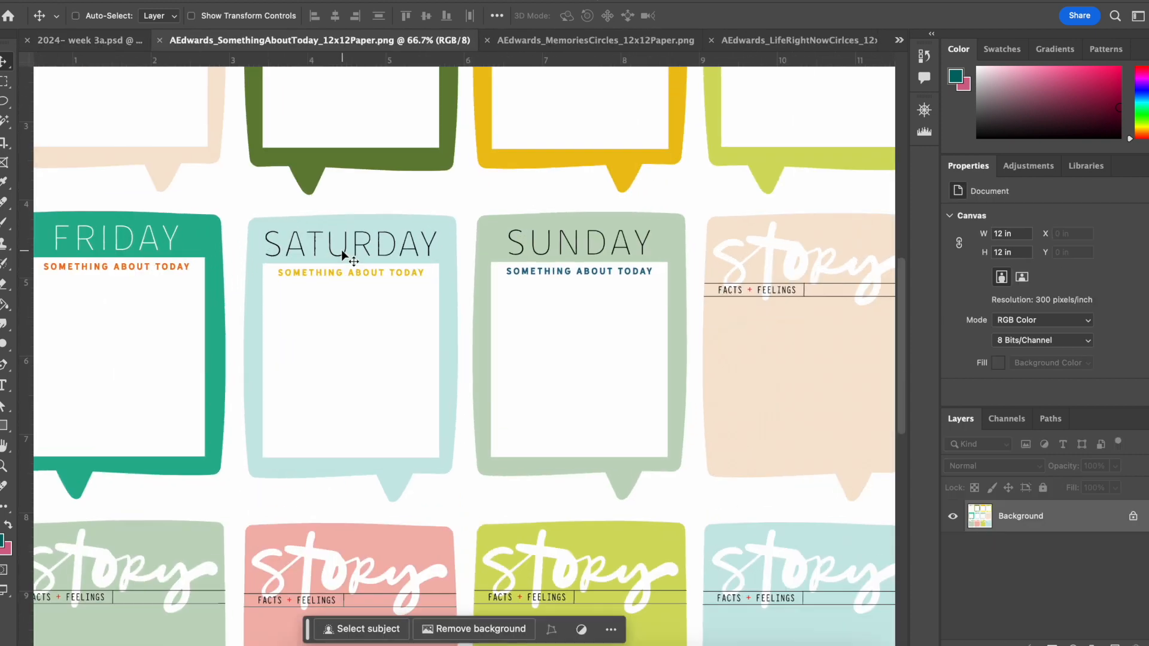
pyautogui.hscroll(8, 345, 256)
pyautogui.moveTo(302, 109); pyautogui.dragTo(652, 572)
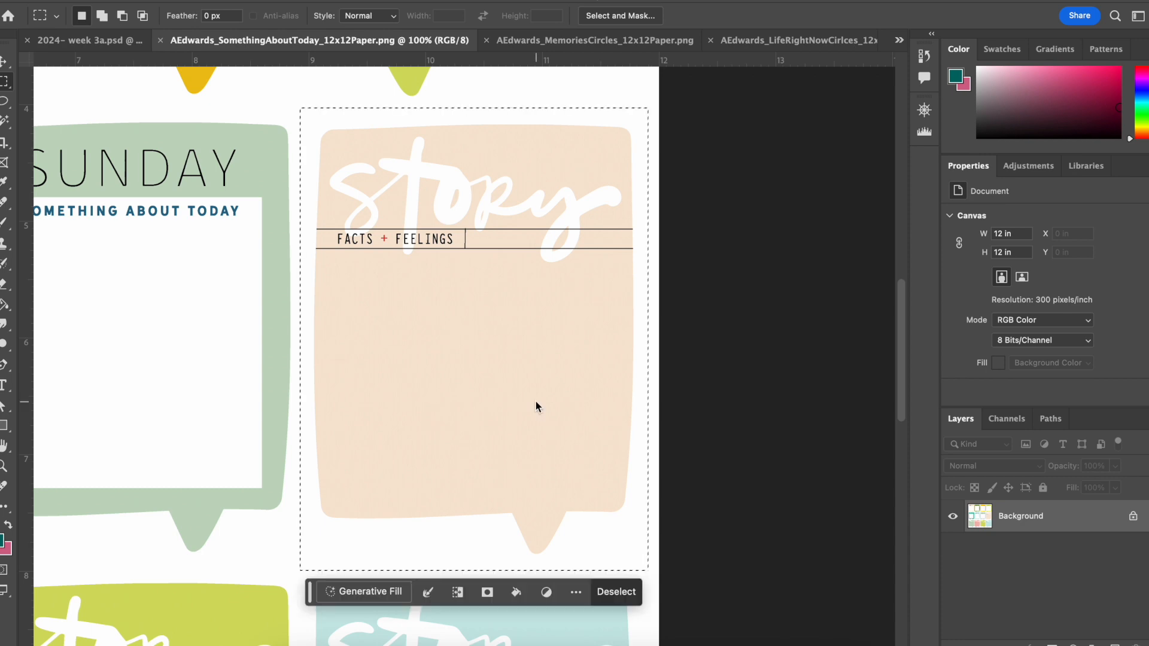
pyautogui.hotkey('ctrl', 'j')
# Step: Paste the beige Story card into 2024- week 3a.psd and move it over the right page's Right Row 1 pocket
pyautogui.click(66, 40)
pyautogui.press('v')
pyautogui.press('super+v')
pyautogui.moveTo(381, 370); pyautogui.dragTo(668, 405)
# Step: Scale the Story card to about 2.36 by 3.14 in to fit the Right Row 1 pocket
pyautogui.click(170, 1)
pyautogui.click(239, 319)
pyautogui.moveTo(727, 461); pyautogui.dragTo(698, 423)
pyautogui.moveTo(651, 378); pyautogui.dragTo(637, 361)
pyautogui.click(775, 16)
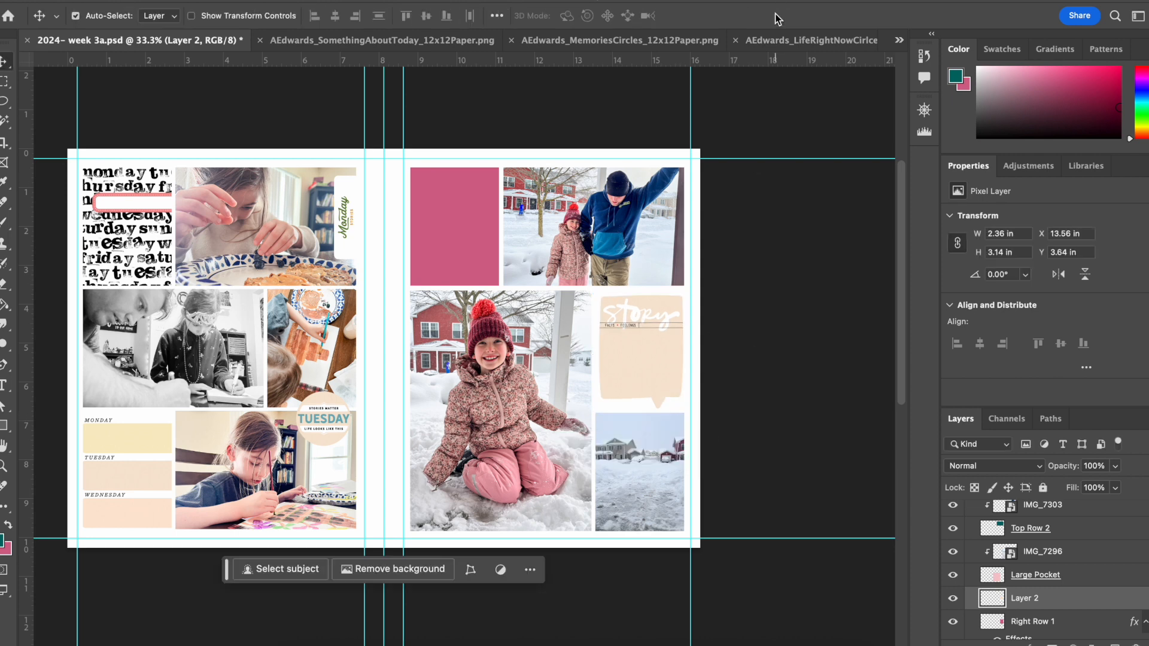
# Step: Turn off the Color Overlay effect on the Right Row 1 layer
pyautogui.scroll(-3, 1006, 557)
pyautogui.click(992, 557)
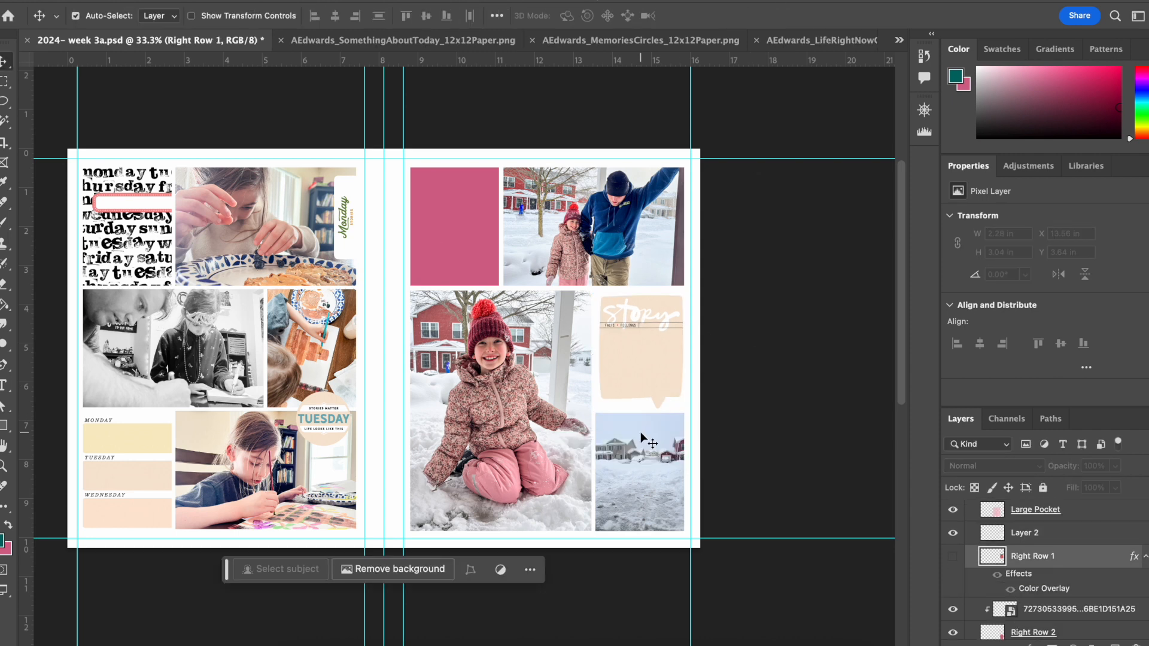
pyautogui.doubleClick(955, 560)
pyautogui.click(526, 501)
pyautogui.click(1016, 295)
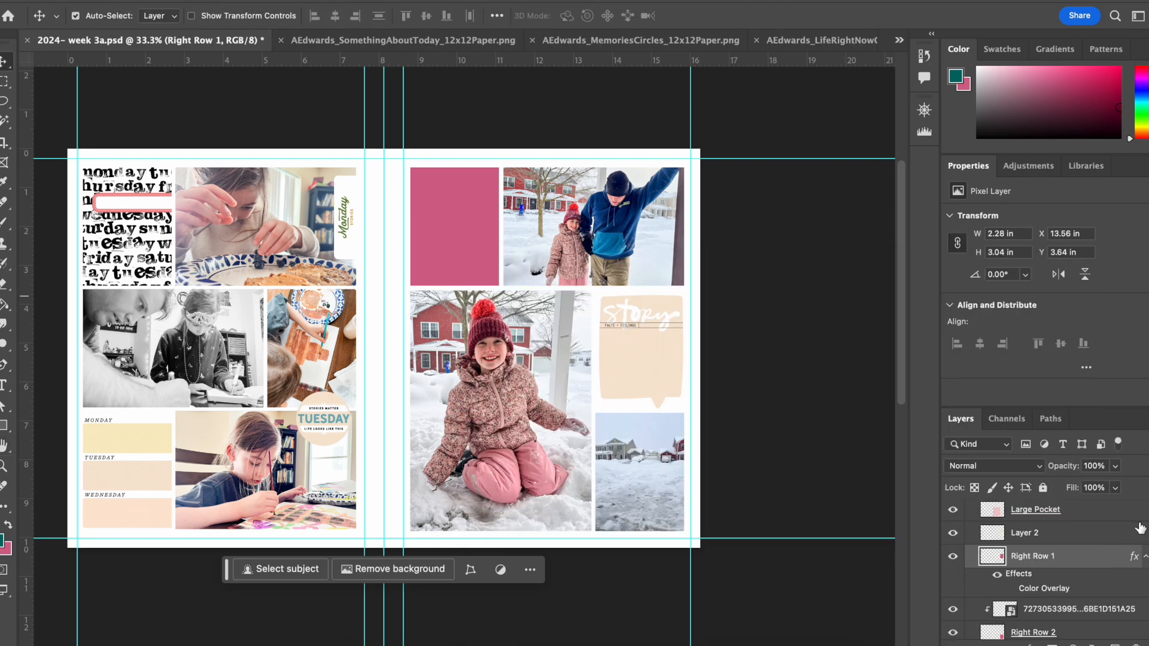
# Step: Move the Story card's layer above the right page's Top Row 1 layer and place it over that pocket
pyautogui.moveTo(410, 187); pyautogui.dragTo(537, 285)
pyautogui.moveTo(585, 403); pyautogui.dragTo(560, 413)
pyautogui.scroll(1, 1094, 559)
pyautogui.moveTo(1086, 498); pyautogui.dragTo(1078, 513)
pyautogui.moveTo(634, 373); pyautogui.dragTo(461, 262)
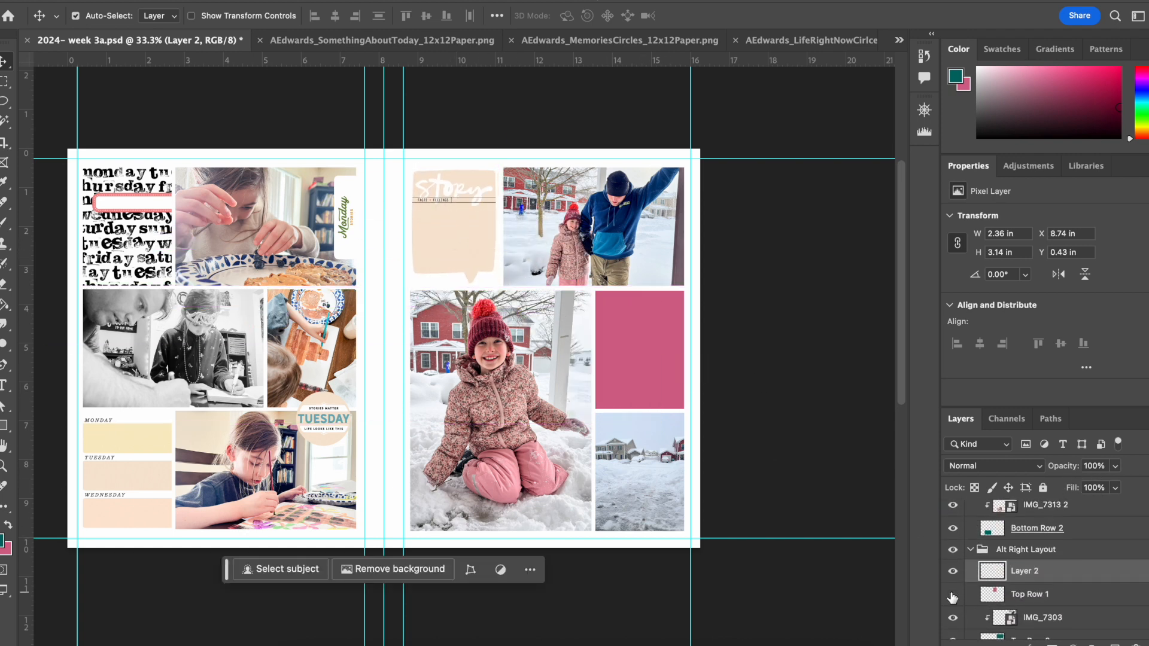
# Step: Place the photo IMG_7293 over the right page's Right Row 1 pocket and clip it to that pocket
pyautogui.click(677, 373)
pyautogui.click(296, 644)
pyautogui.click(521, 212)
pyautogui.click(663, 608)
pyautogui.click(436, 212)
pyautogui.moveTo(472, 600); pyautogui.dragTo(598, 383)
pyautogui.moveTo(824, 193); pyautogui.dragTo(731, 365)
pyautogui.press('Return')
# Step: Scale the IMG_7293 photo to about 37.8% and reposition it within the Right Row 1 pocket
pyautogui.click(180, 1)
pyautogui.click(443, 355)
pyautogui.moveTo(662, 355); pyautogui.dragTo(651, 355)
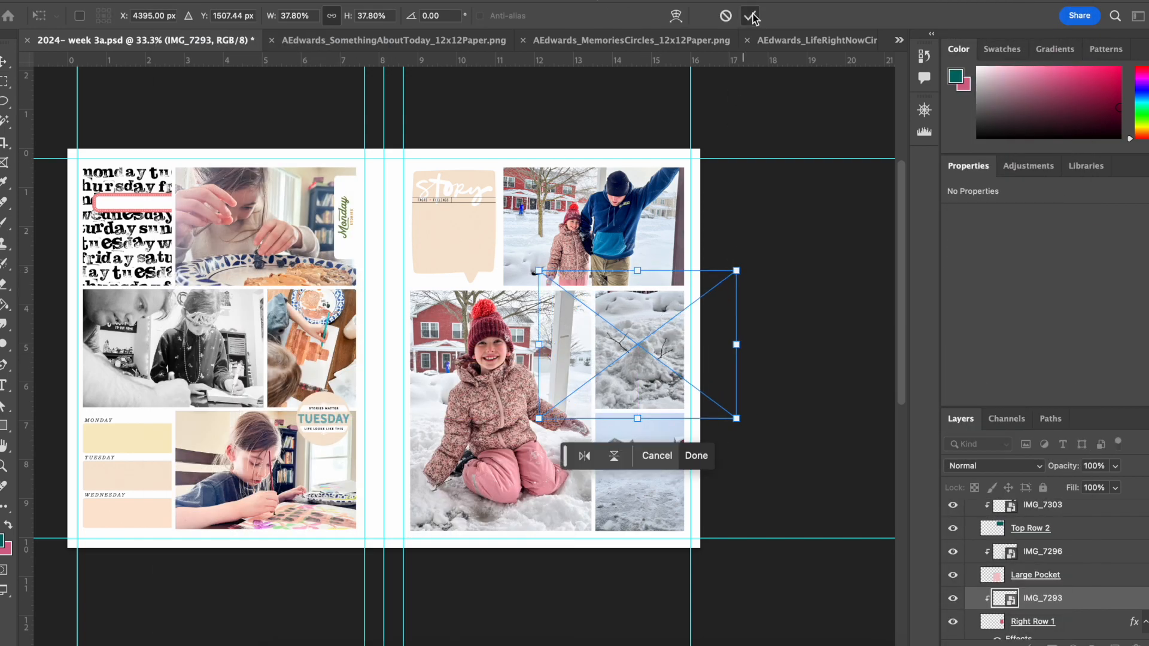
pyautogui.click(752, 16)
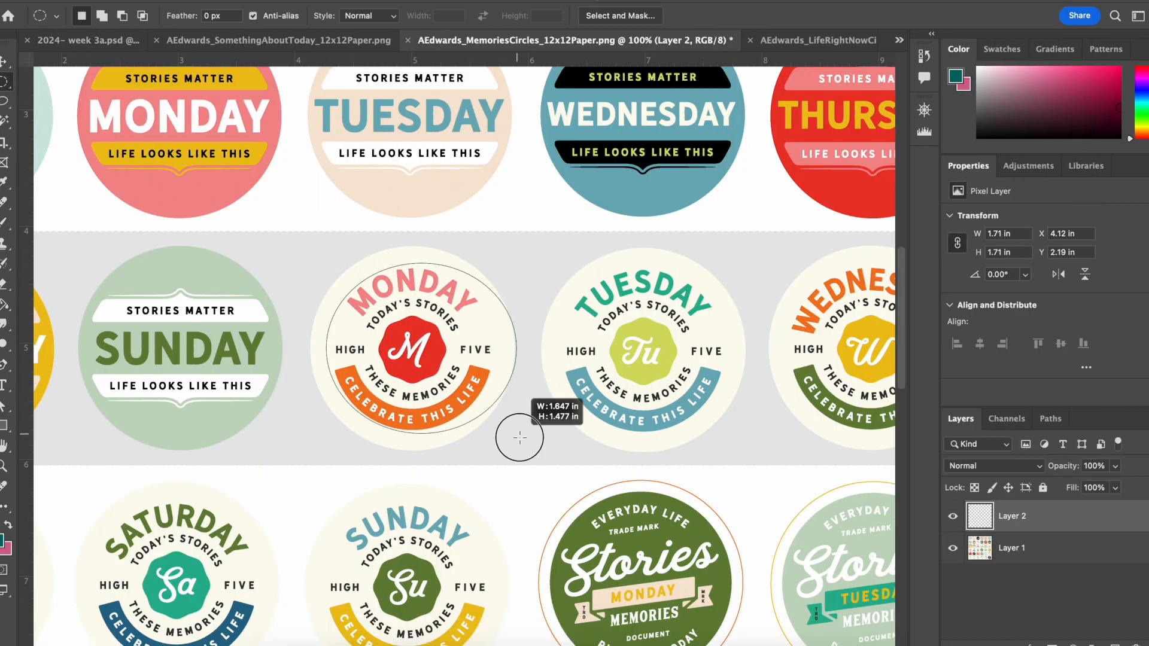
# Step: Select the cream Monday "Celebrate This Life" badge with a circle about 1.65 in wide and copy it to a new layer
pyautogui.moveTo(519, 437); pyautogui.dragTo(515, 433)
pyautogui.moveTo(316, 247); pyautogui.dragTo(509, 438)
pyautogui.click(180, 1)
pyautogui.moveTo(287, 339)
pyautogui.click(412, 355)
pyautogui.click(574, 252)
pyautogui.moveTo(494, 379); pyautogui.dragTo(497, 385)
pyautogui.hotkey('ctrl', 'j')
pyautogui.click(576, 258)
pyautogui.click(1011, 548)
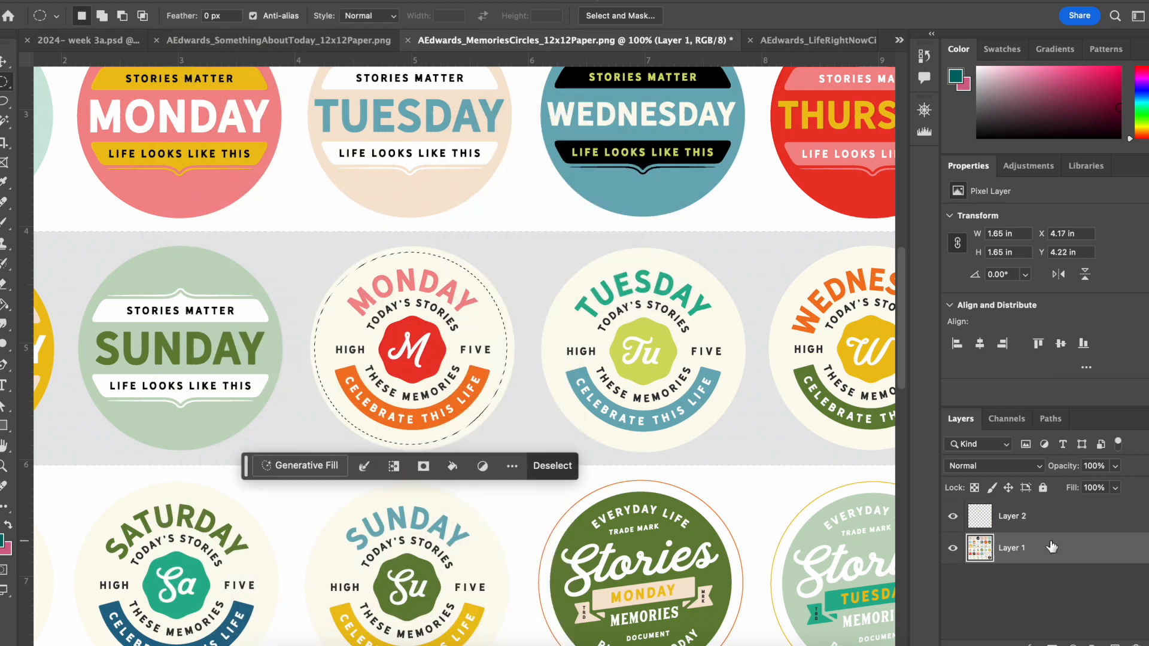
pyautogui.hotkey('ctrl', 'j')
# Step: Add the Monday badge to 2024- week 3a.psd, scaled to about 67%, overlapping the lower edges of the large and bottom snow photos
pyautogui.click(90, 41)
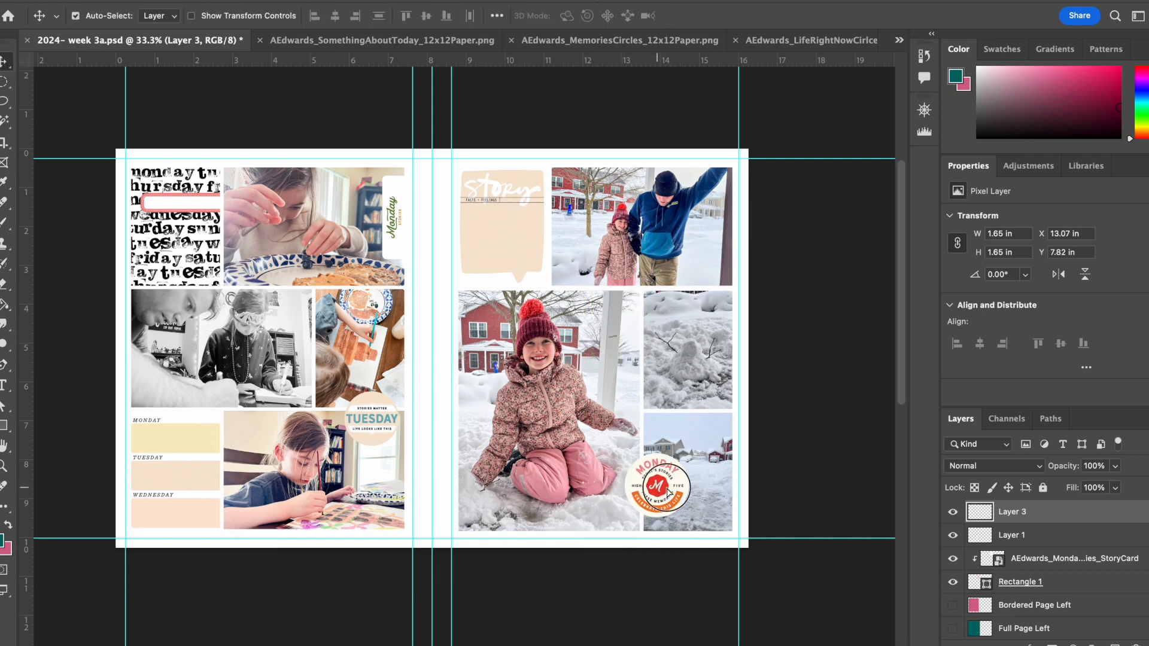
pyautogui.click(170, 1)
pyautogui.moveTo(345, 338)
pyautogui.click(411, 355)
pyautogui.moveTo(672, 466); pyautogui.dragTo(666, 483)
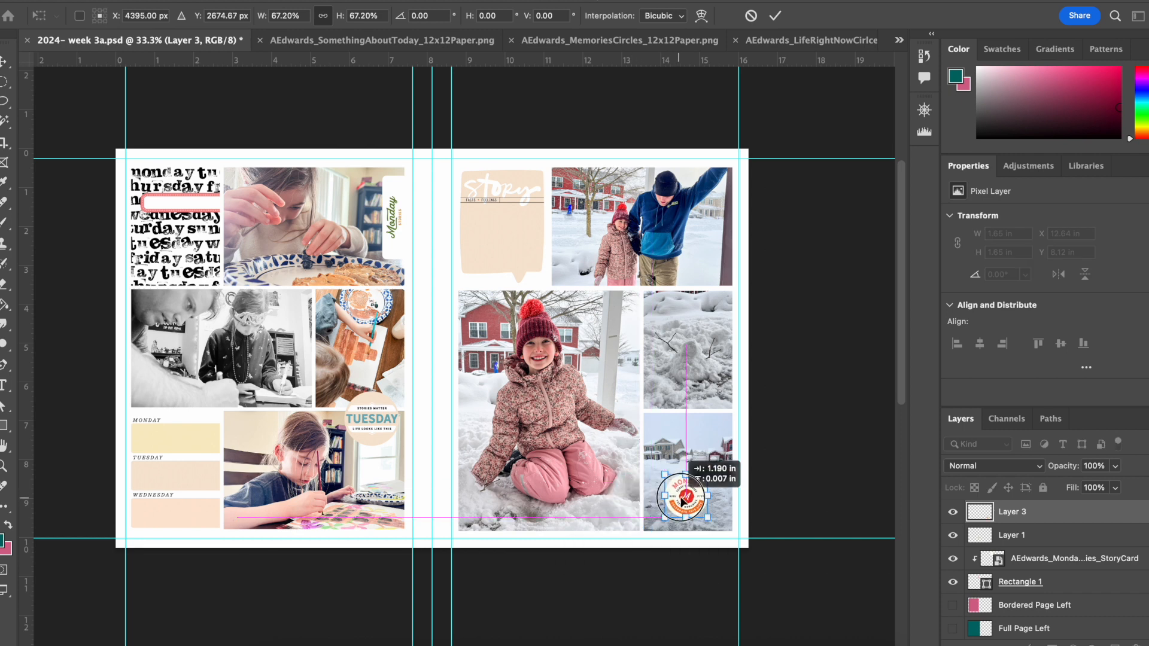
pyautogui.moveTo(647, 510); pyautogui.dragTo(647, 509)
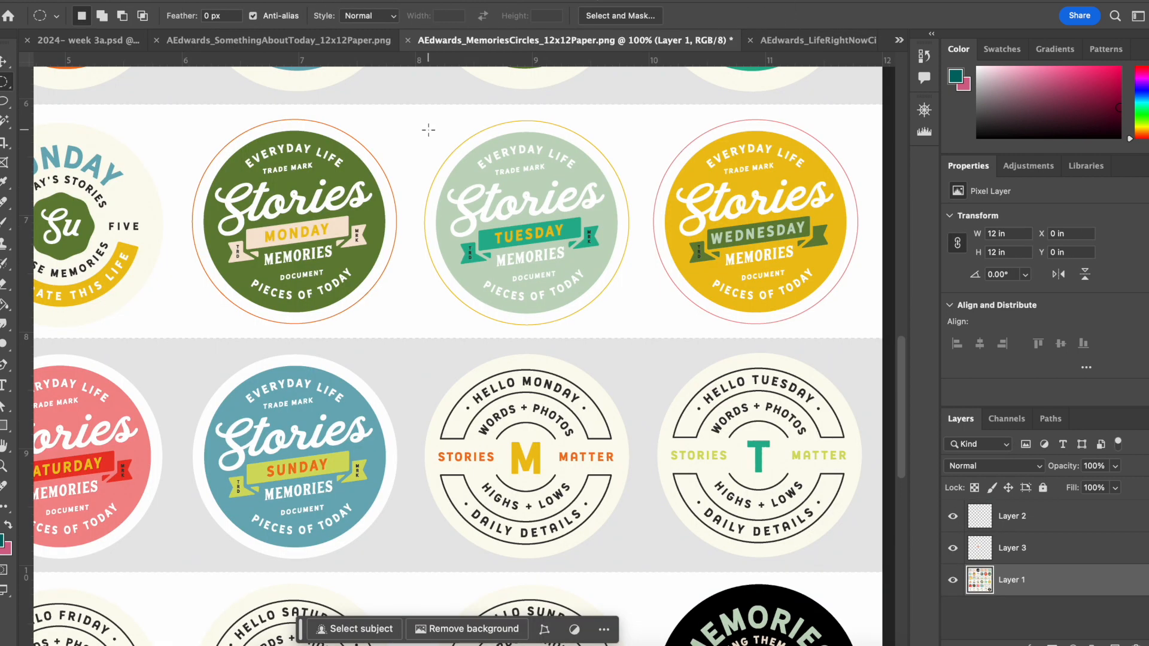
# Step: In AEdwards_MemoriesCircles_12x12Paper.png, select the light green Tuesday "Stories" badge with its outer ring and copy it to a new layer
pyautogui.moveTo(659, 300); pyautogui.dragTo(658, 299)
pyautogui.moveTo(558, 205); pyautogui.dragTo(566, 218)
pyautogui.rightClick(565, 201)
pyautogui.click(616, 341)
# Step: Bring the Tuesday "Stories" badge into 2024- week 3a.psd, place it over the peach Tuesday badge and hide the peach badge's layer
pyautogui.click(90, 40)
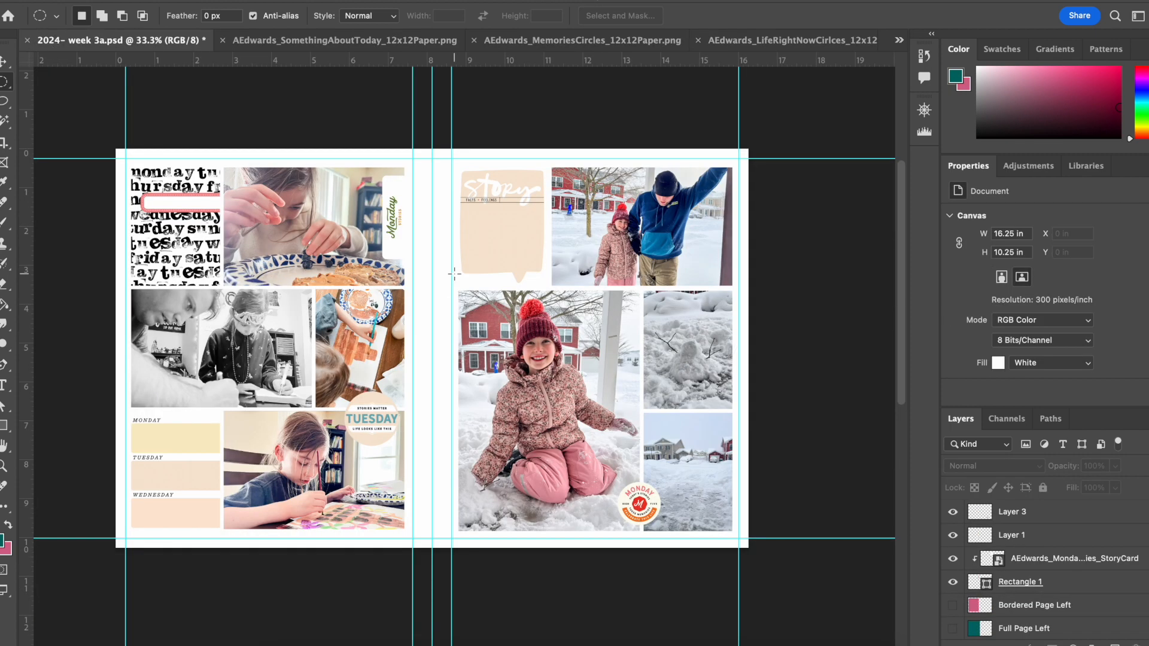
pyautogui.press('v')
pyautogui.keyDown('ctrl'); pyautogui.click(375, 426); pyautogui.keyUp('ctrl')
pyautogui.hotkey('ctrl', '=')
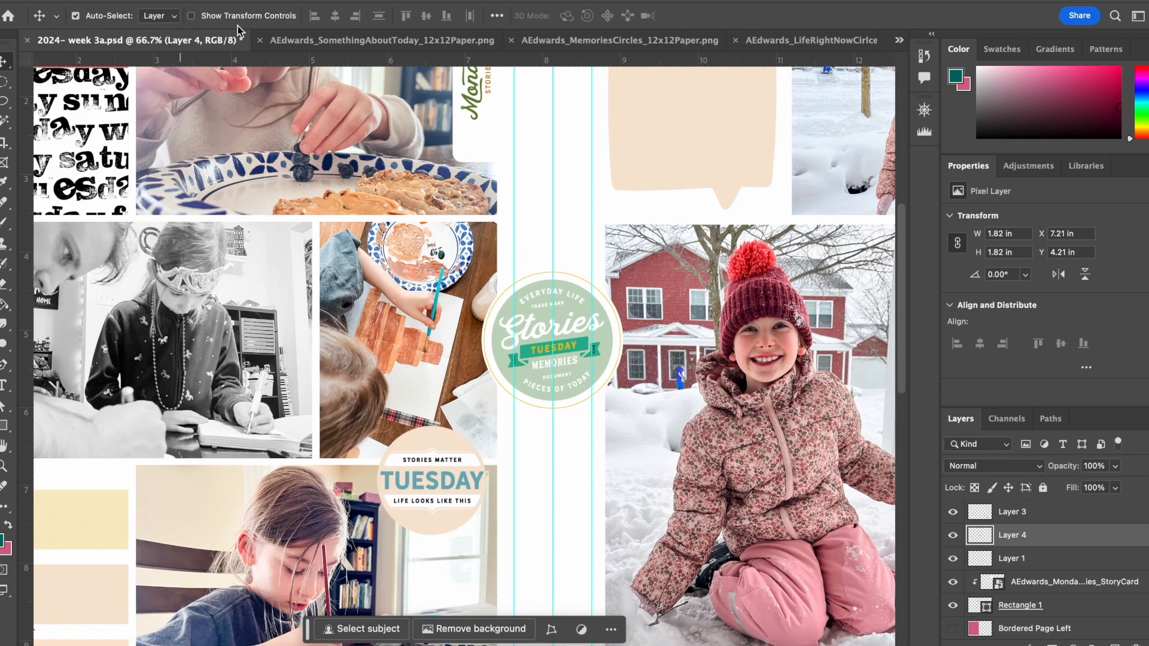
pyautogui.moveTo(505, 339); pyautogui.dragTo(371, 475)
pyautogui.hotkey('ctrl', '-')
pyautogui.hotkey('ctrl', '-')
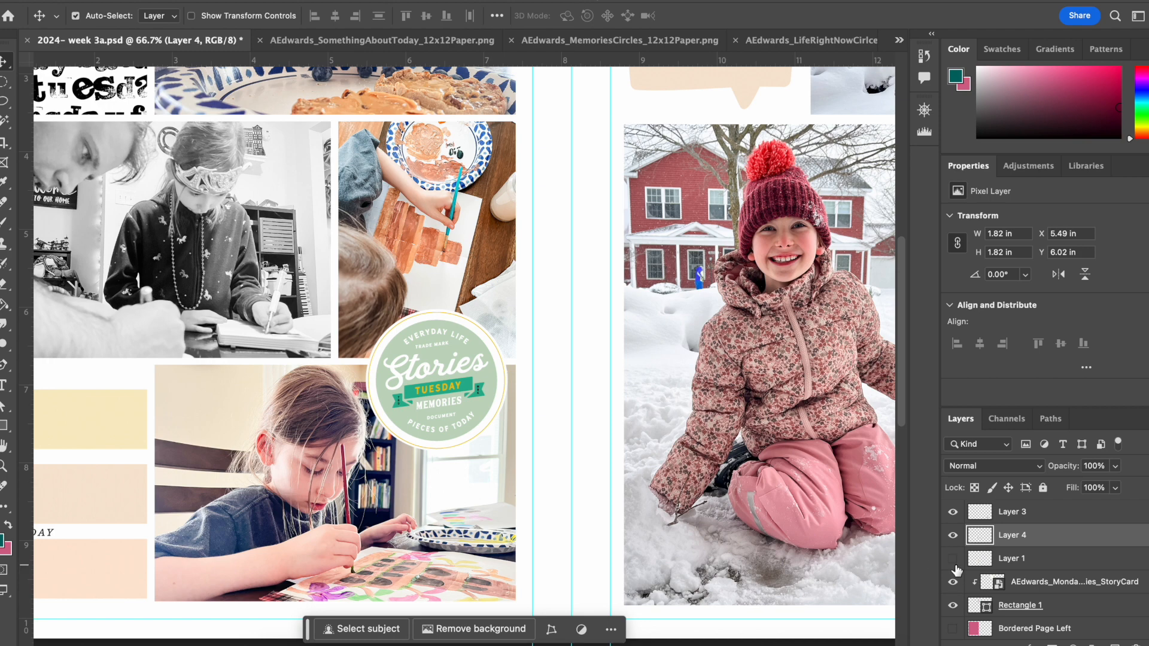
pyautogui.click(953, 559)
# Step: Scale the Tuesday "Stories" badge to about 1.54 in wide and position it over the upper corner of the painting photo
pyautogui.press('super+minus')
pyautogui.press('super+equal')
pyautogui.press('super+equal')
pyautogui.press('super+equal')
pyautogui.click(174, 1)
pyautogui.moveTo(239, 332)
pyautogui.click(417, 356)
pyautogui.moveTo(509, 453); pyautogui.dragTo(494, 437)
pyautogui.moveTo(456, 389); pyautogui.dragTo(454, 386)
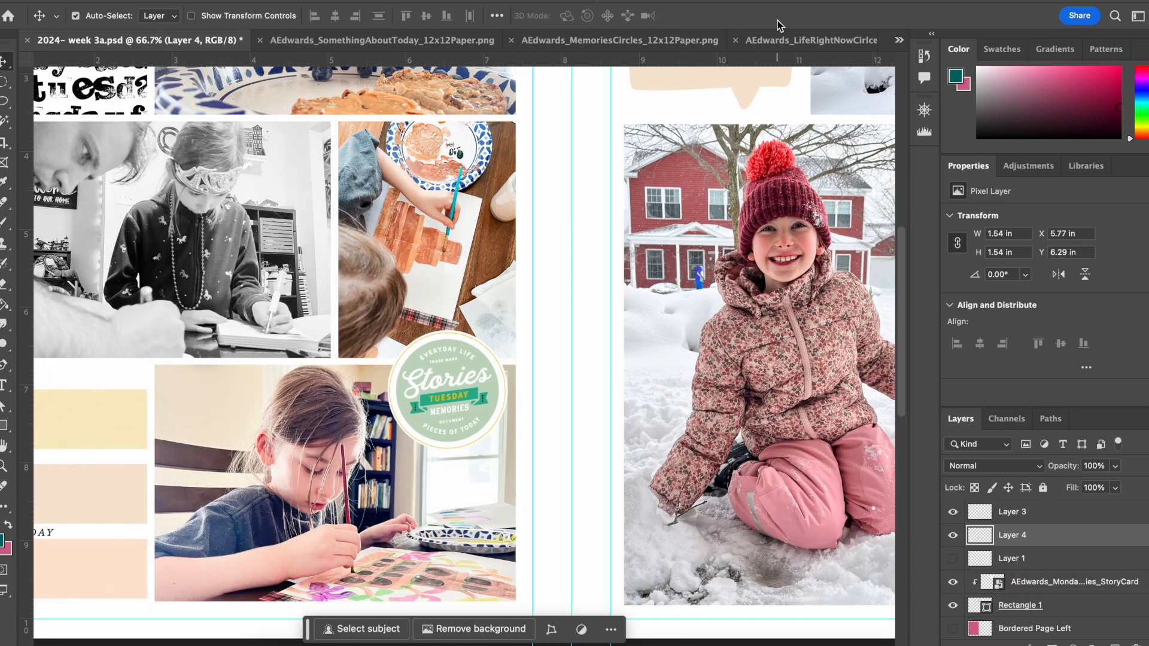
pyautogui.click(775, 16)
pyautogui.press('super+minus')
pyautogui.press('super+minus')
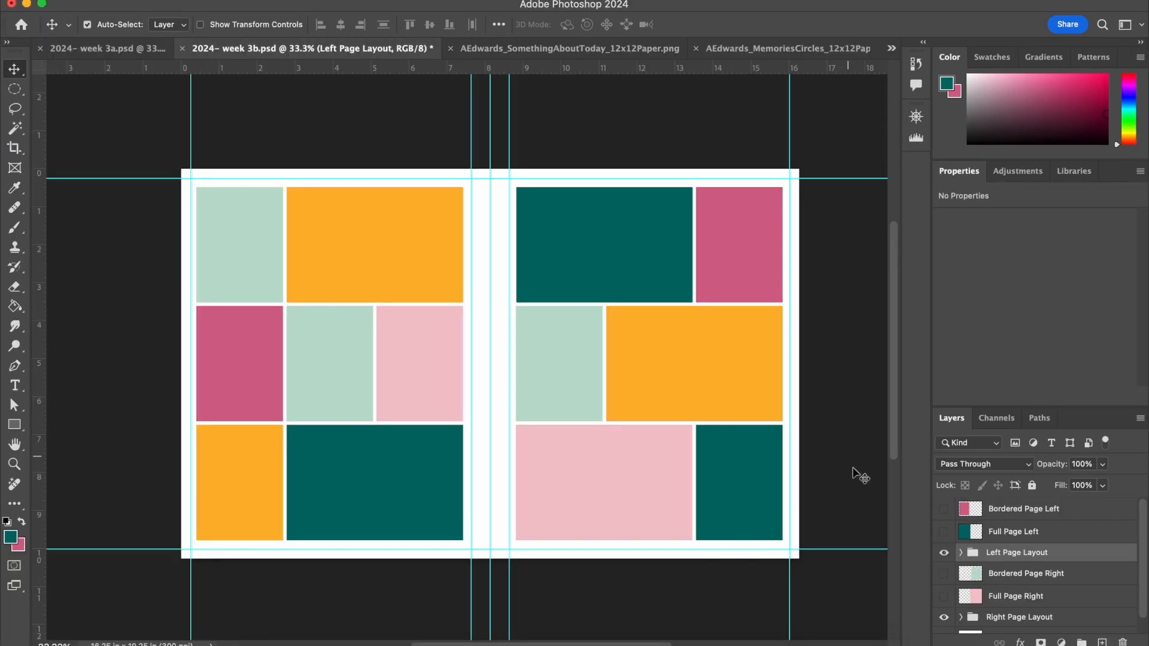
# Step: In 2024- week 3b.psd, hide the left page's three separate middle-row pockets and show Middle Row Long
pyautogui.click(856, 475)
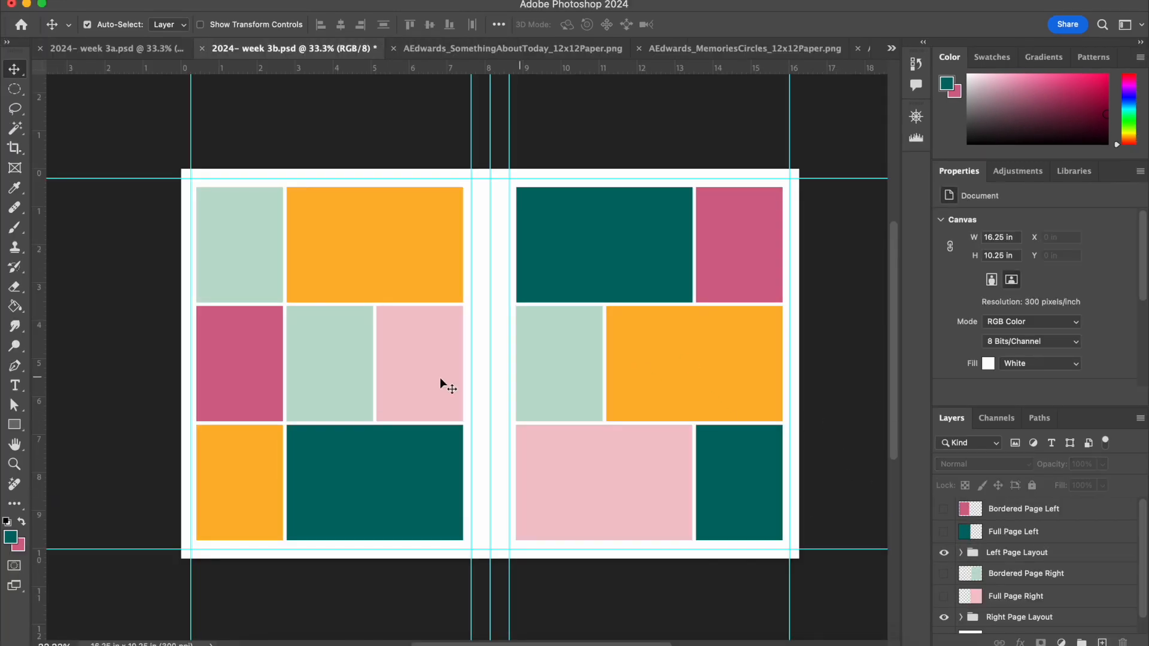
pyautogui.moveTo(945, 576); pyautogui.dragTo(944, 623)
pyautogui.click(944, 554)
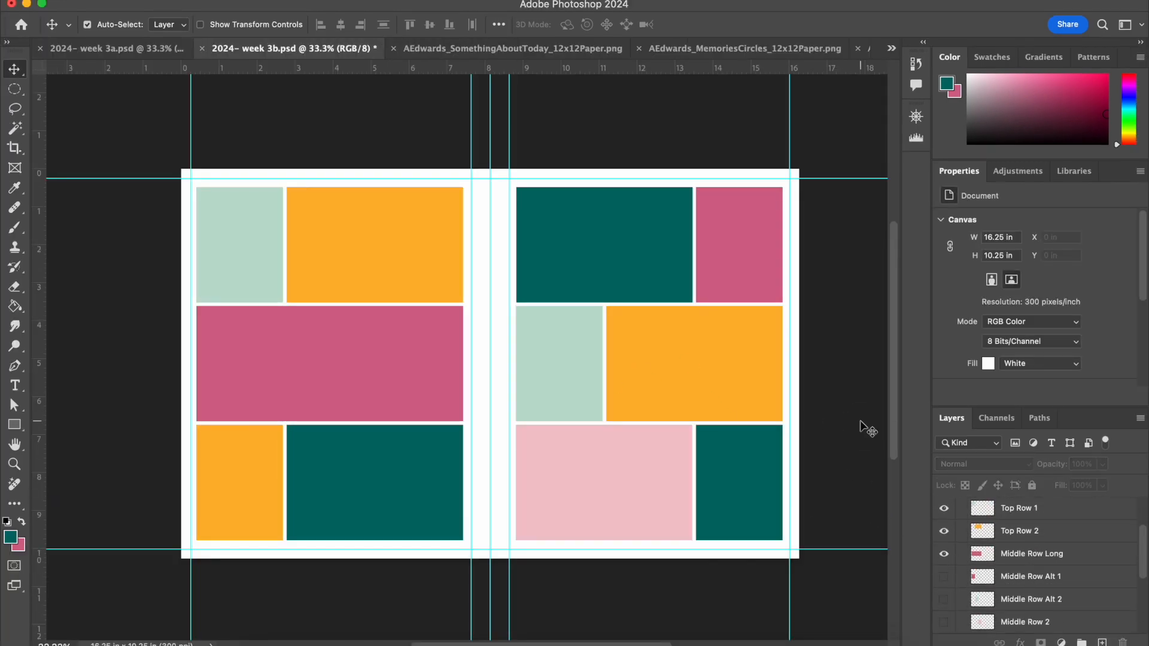
# Step: Place the AEdwards_PiecesOfTheStory_7x8.25Paper over the left page's Middle Row Long pocket
pyautogui.click(1031, 554)
pyautogui.rightClick(280, 639)
pyautogui.click(358, 291)
pyautogui.doubleClick(567, 277)
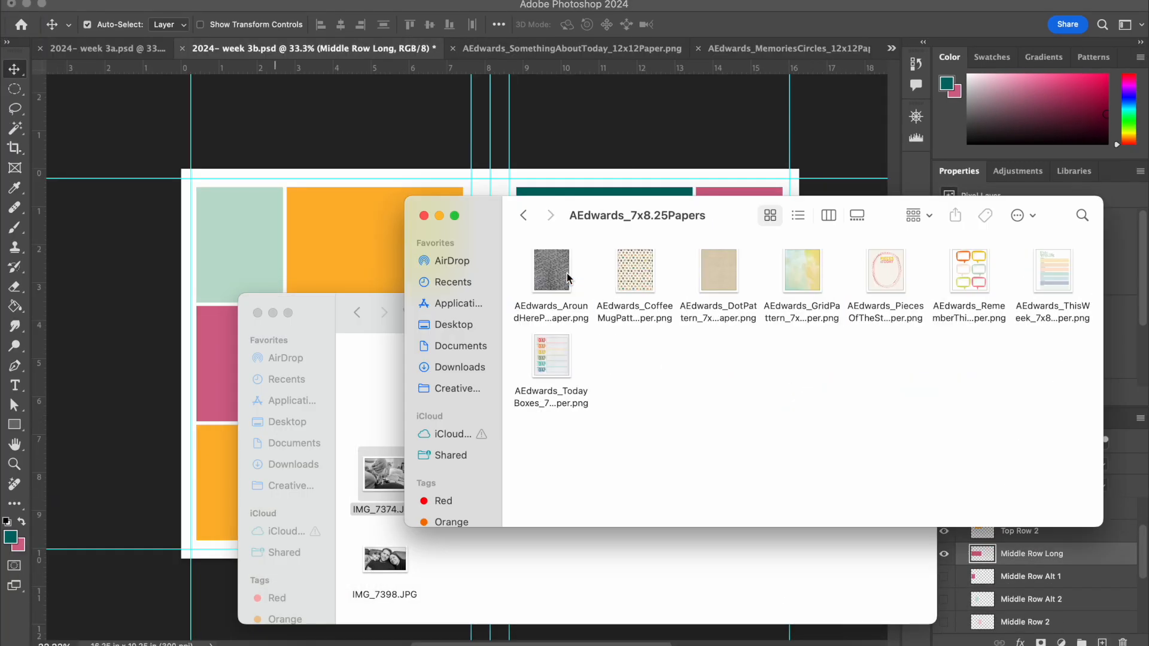
pyautogui.moveTo(881, 278); pyautogui.dragTo(210, 395)
pyautogui.moveTo(552, 354); pyautogui.dragTo(392, 454)
pyautogui.moveTo(463, 620); pyautogui.dragTo(465, 623)
pyautogui.press('Return')
# Step: Clip the Pieces of the Story paper to Middle Row Long and position its title inside the pocket
pyautogui.rightClick(994, 554)
pyautogui.click(1029, 583)
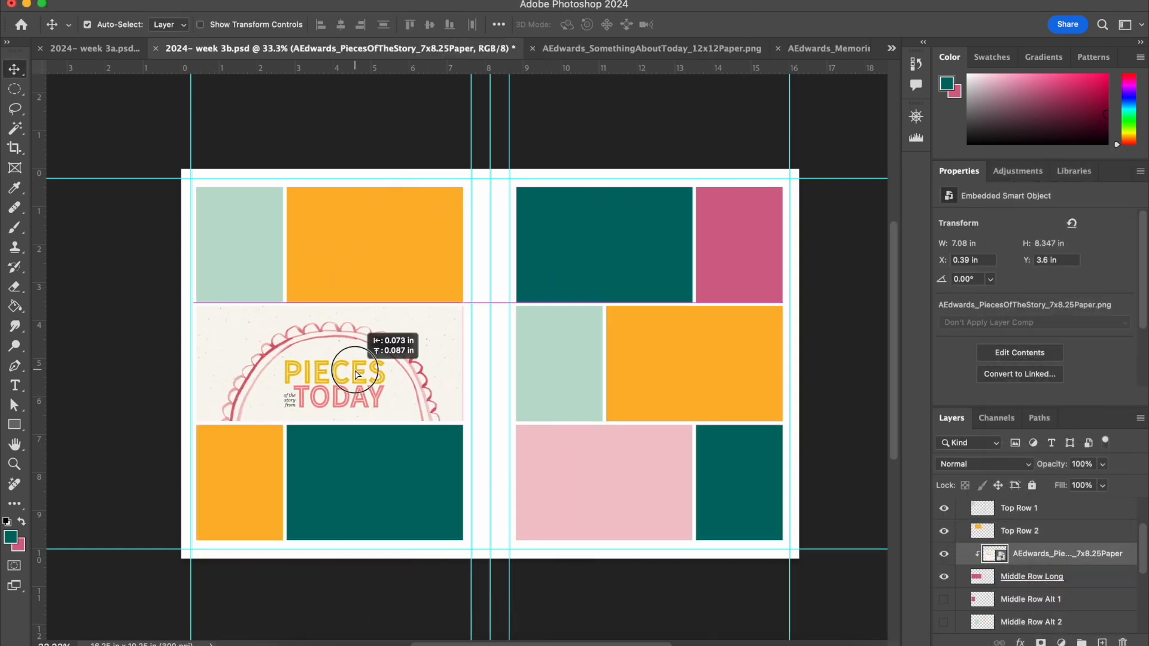
pyautogui.click(363, 397)
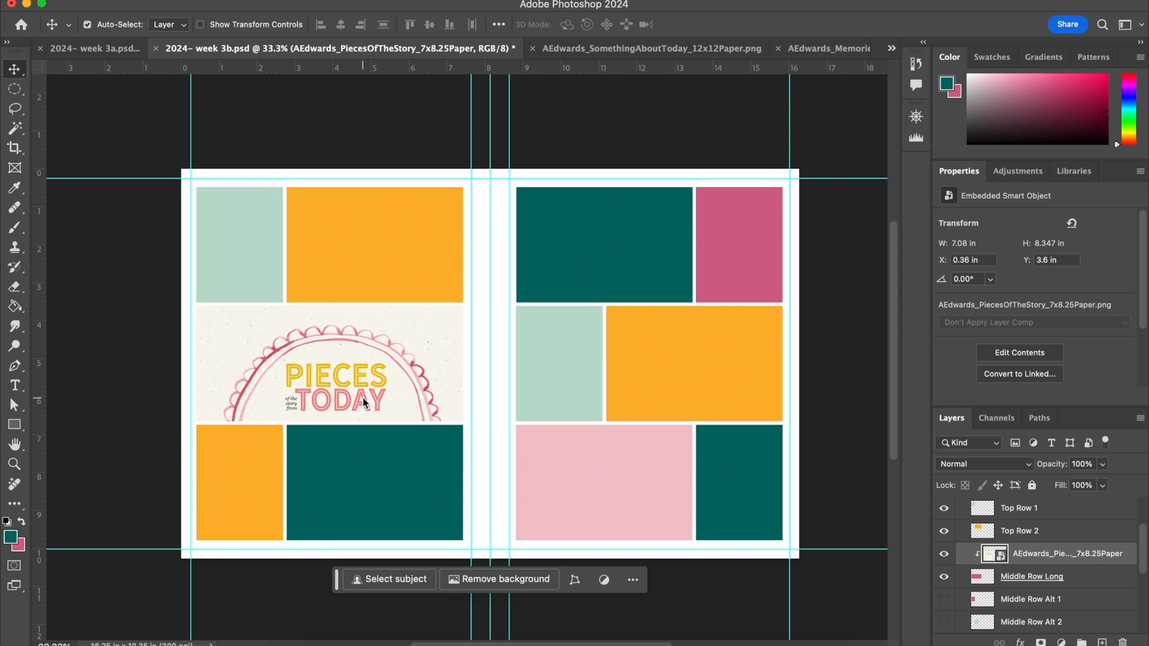
# Step: Preview the photos and place IMG_7331 over the left page's Top Row 2 pocket
pyautogui.click(346, 254)
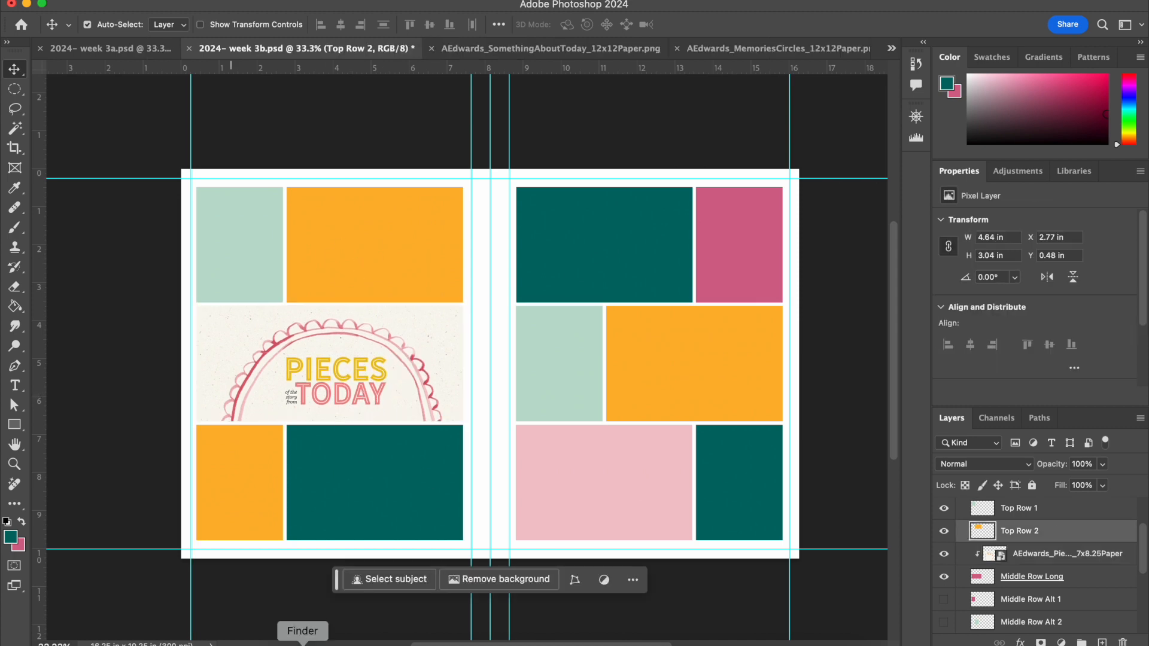
pyautogui.click(301, 644)
pyautogui.click(718, 389)
pyautogui.press('space')
pyautogui.press('space')
pyautogui.moveTo(718, 389); pyautogui.dragTo(285, 495)
pyautogui.moveTo(234, 555); pyautogui.dragTo(496, 360)
pyautogui.moveTo(614, 314); pyautogui.dragTo(406, 329)
pyautogui.moveTo(538, 376); pyautogui.dragTo(467, 322)
pyautogui.press('Return')
# Step: Clip the IMG_7331 photo to Top Row 2 and adjust its position inside the pocket
pyautogui.rightClick(1077, 534)
pyautogui.click(963, 396)
pyautogui.moveTo(392, 287); pyautogui.dragTo(390, 286)
# Step: Move the left page's Bottom Row 2 pocket over to the page's outer left margin
pyautogui.click(604, 493)
pyautogui.scroll(-2, 988, 571)
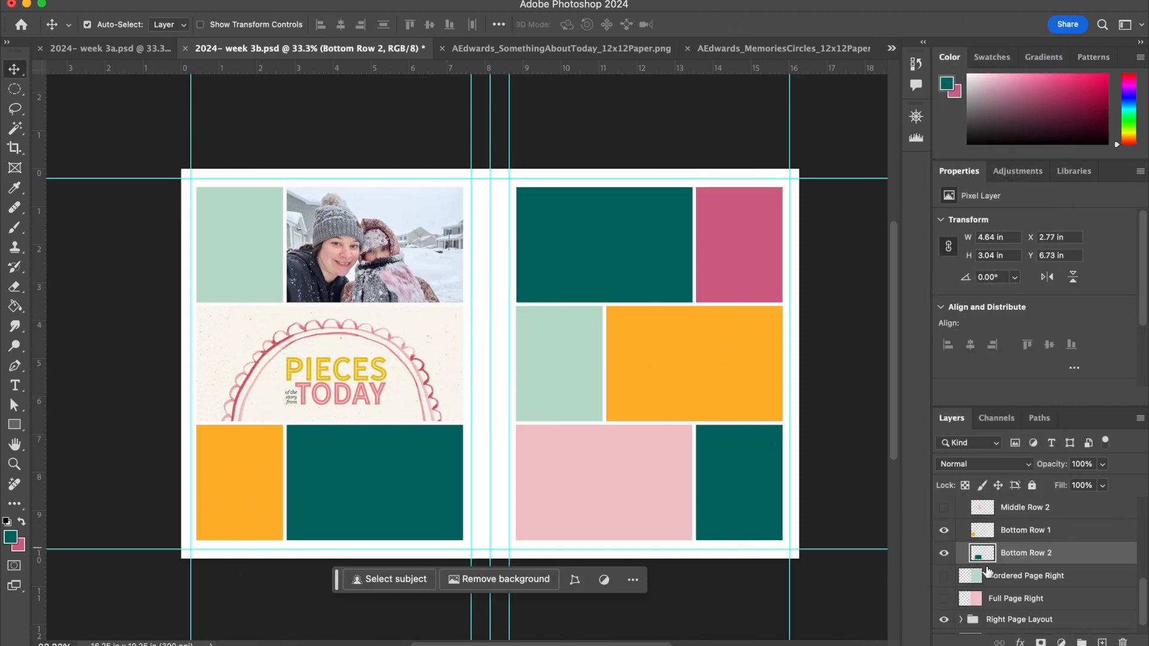
pyautogui.press('super+plus')
pyautogui.press('super+plus')
pyautogui.press('super+plus')
pyautogui.press('super+plus')
pyautogui.press('super+minus')
pyautogui.hscroll(-3, 379, 518)
pyautogui.moveTo(551, 482); pyautogui.dragTo(282, 482)
pyautogui.moveTo(447, 480); pyautogui.dragTo(448, 479)
# Step: Move the left page's Bottom Row 1 pocket to the inner end of the bottom row, beside Bottom Row 2
pyautogui.moveTo(306, 460); pyautogui.dragTo(645, 475)
pyautogui.hscroll(6, 645, 475)
pyautogui.moveTo(210, 406); pyautogui.dragTo(412, 395)
pyautogui.press('super+minus')
pyautogui.press('super+minus')
pyautogui.press('super+minus')
pyautogui.scroll(3, 413, 396)
pyautogui.hscroll(-2, 412, 396)
pyautogui.click(192, 349)
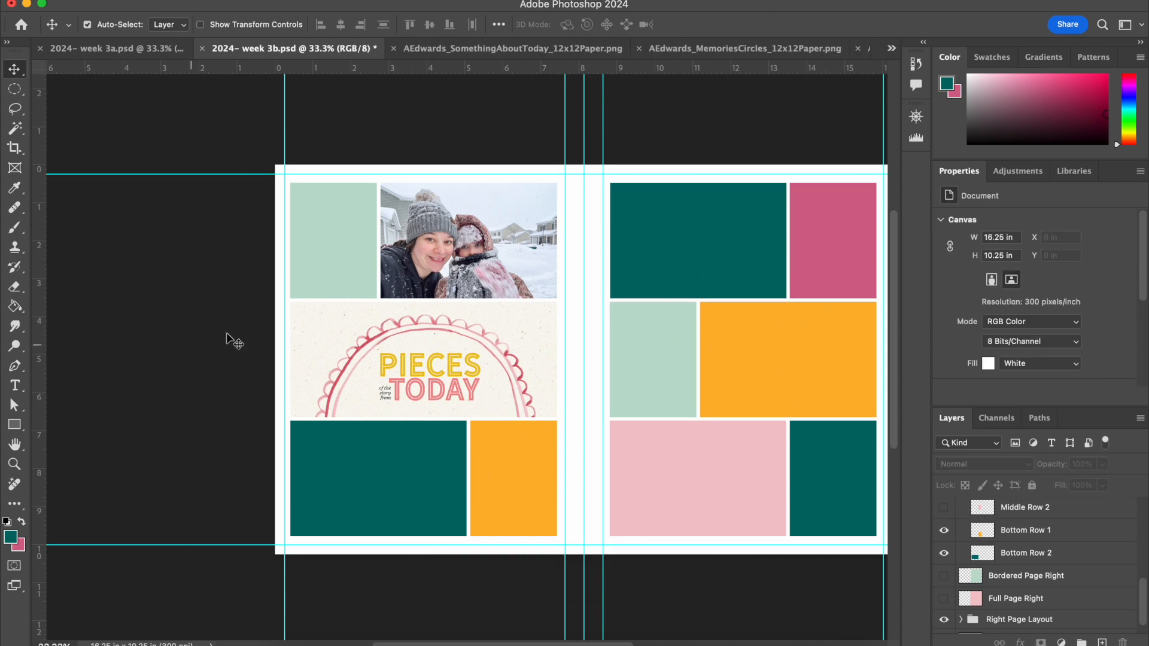
# Step: Enlarge the Pieces of the Story paper and recentre its title within the Middle Row Long pocket
pyautogui.click(429, 478)
pyautogui.click(478, 356)
pyautogui.click(174, 1)
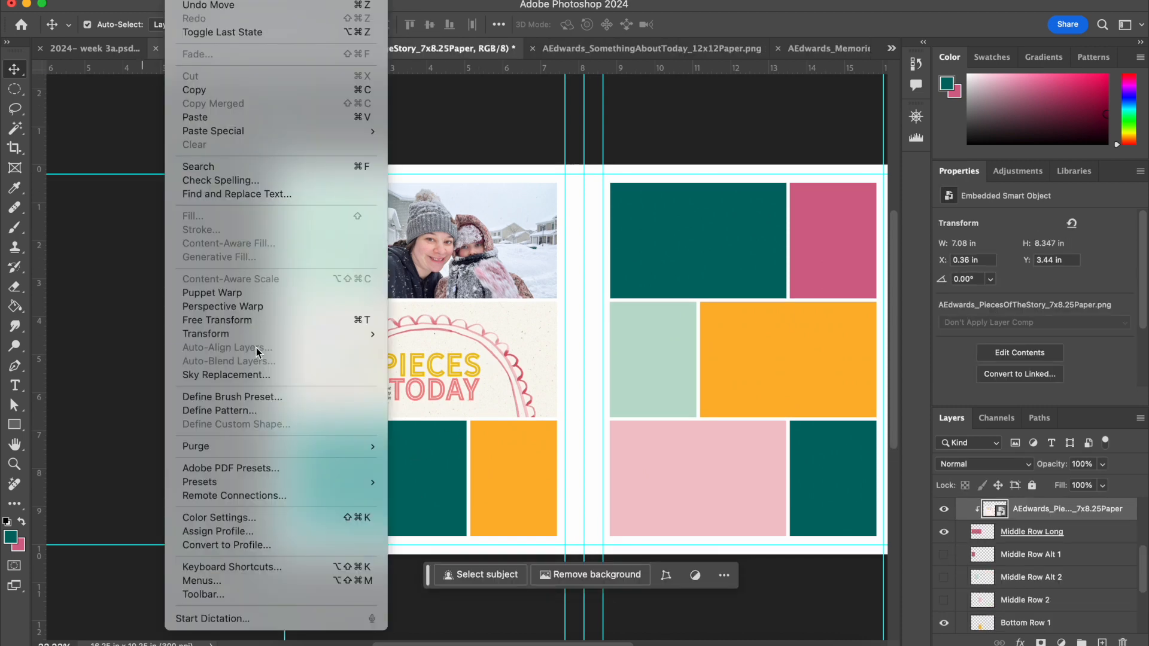
pyautogui.click(254, 321)
pyautogui.moveTo(560, 615); pyautogui.dragTo(604, 643)
pyautogui.moveTo(436, 366); pyautogui.dragTo(402, 355)
pyautogui.click(746, 24)
pyautogui.click(219, 397)
# Step: Hide the left page's Bottom Row 2 pocket and show the Middle Row Alt 1 and Middle Row Alt 2 pockets
pyautogui.click(378, 479)
pyautogui.click(944, 623)
pyautogui.click(1025, 577)
pyautogui.click(944, 554)
pyautogui.click(945, 532)
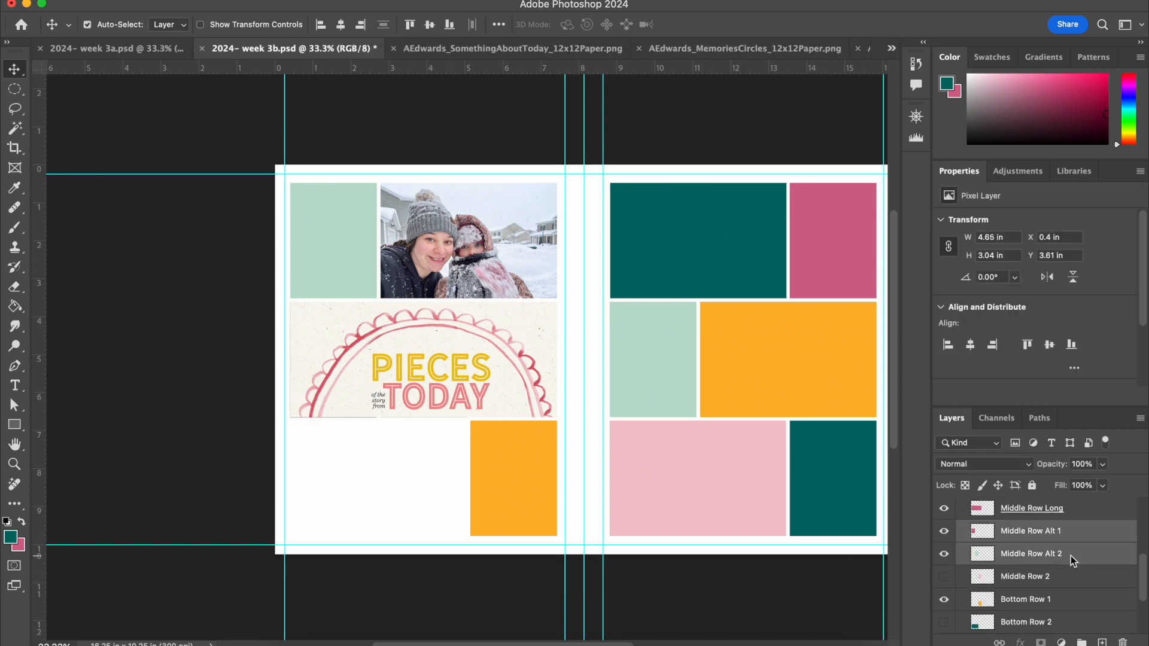
# Step: Move Middle Row Alt 1 and Middle Row Alt 2 down into the bottom row beside Bottom Row 1, at Y 6.73 in
pyautogui.moveTo(835, 281); pyautogui.dragTo(835, 282)
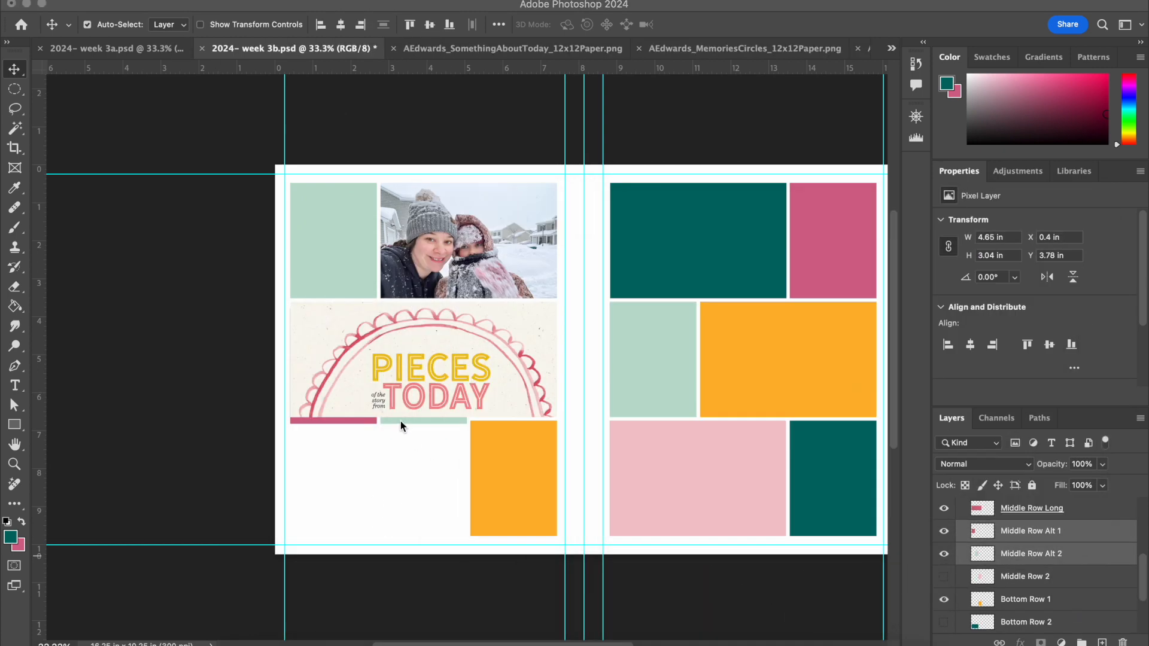
pyautogui.press('super+plus')
pyautogui.press('super+plus')
pyautogui.scroll(-3, 423, 429)
pyautogui.hscroll(-2, 423, 428)
pyautogui.moveTo(434, 388); pyautogui.dragTo(440, 611)
pyautogui.moveTo(452, 541); pyautogui.dragTo(445, 542)
pyautogui.click(749, 317)
pyautogui.press('super+minus')
pyautogui.scroll(3, 423, 526)
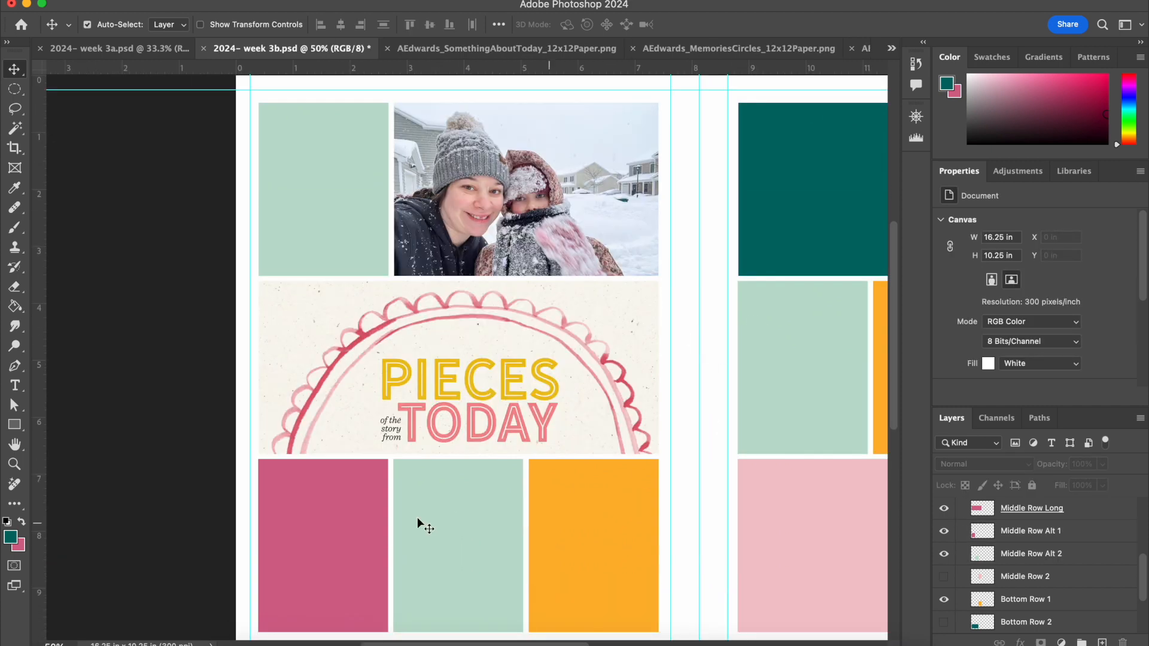
# Step: Hide the left page's Top Row 2 pocket together with its clipped snow photo
pyautogui.click(383, 520)
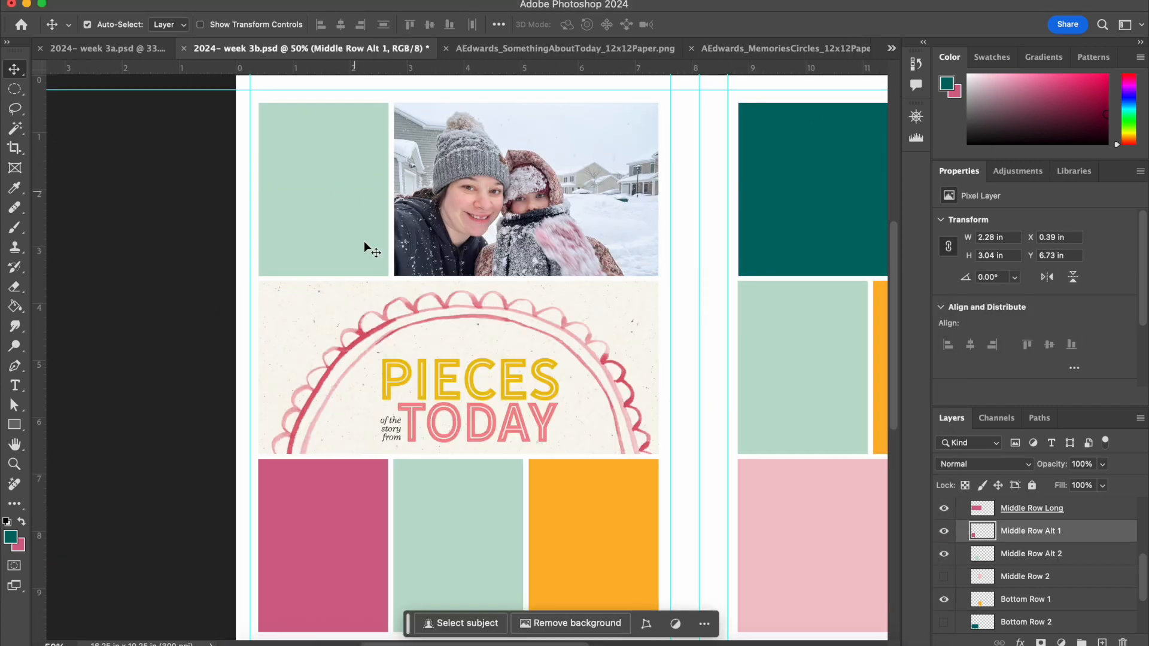
pyautogui.click(617, 240)
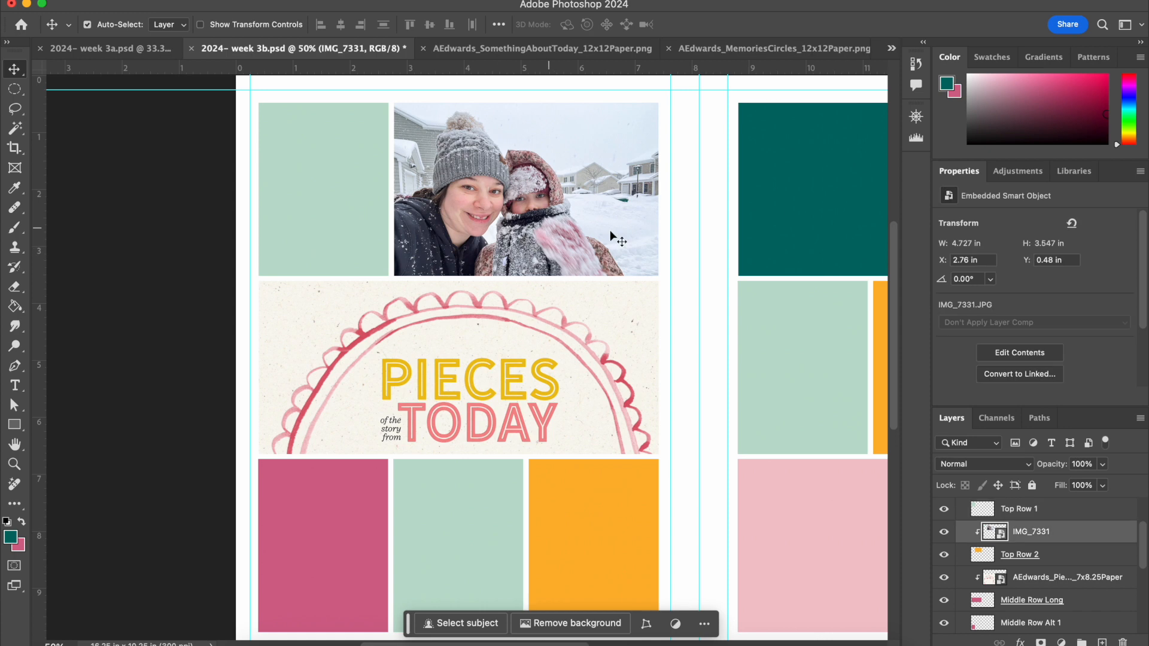
pyautogui.click(944, 555)
# Step: Place a copy of Middle Row Alt 2 and the pink Middle Row 2 pocket in the top row beside Top Row 1
pyautogui.click(1072, 544)
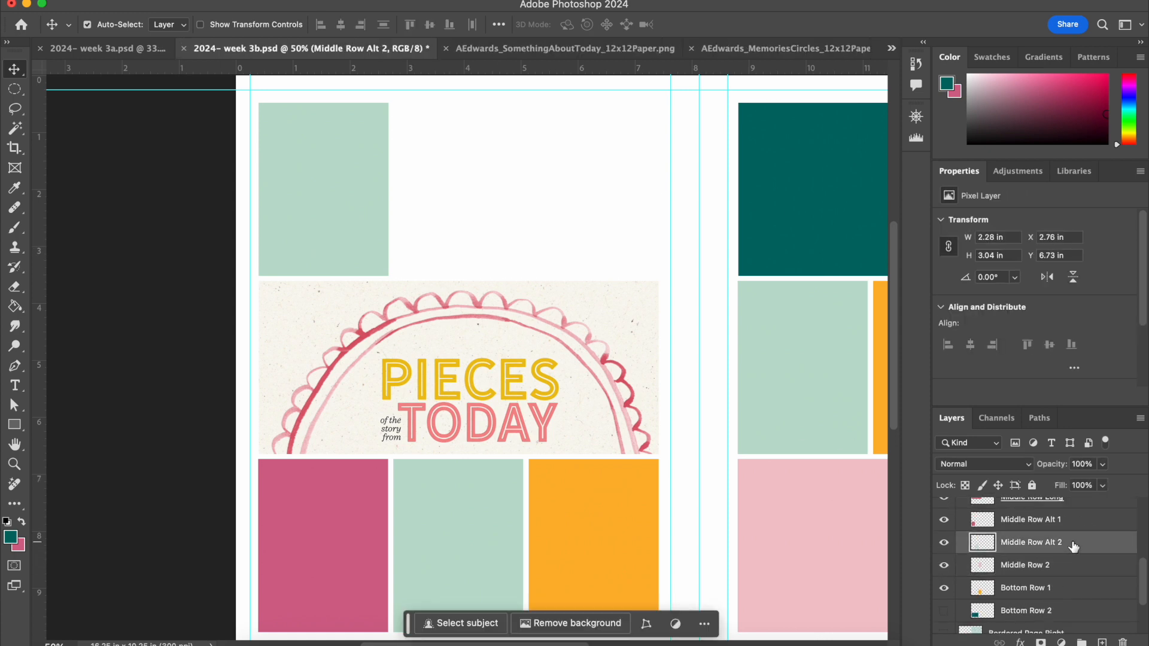
pyautogui.keyDown('shift'); pyautogui.click(1081, 587); pyautogui.keyUp('shift')
pyautogui.hotkey('shift', 'Up')
pyautogui.hotkey('shift', 'Up')
pyautogui.hotkey('shift', 'Up')
pyautogui.moveTo(589, 275); pyautogui.dragTo(538, 120)
pyautogui.moveTo(548, 182); pyautogui.dragTo(640, 169)
pyautogui.click(609, 185)
pyautogui.moveTo(483, 182); pyautogui.dragTo(483, 182)
pyautogui.click(694, 258)
# Step: Reorder the left page's layers so IMG_7331 sits below Middle Row Alt 1, and clip it to Middle Row Alt 2
pyautogui.click(1092, 563)
pyautogui.keyDown('shift'); pyautogui.click(1088, 526); pyautogui.keyUp('shift')
pyautogui.scroll(4, 1088, 528)
pyautogui.moveTo(1080, 525); pyautogui.dragTo(1082, 578)
pyautogui.rightClick(1072, 565)
pyautogui.click(993, 491)
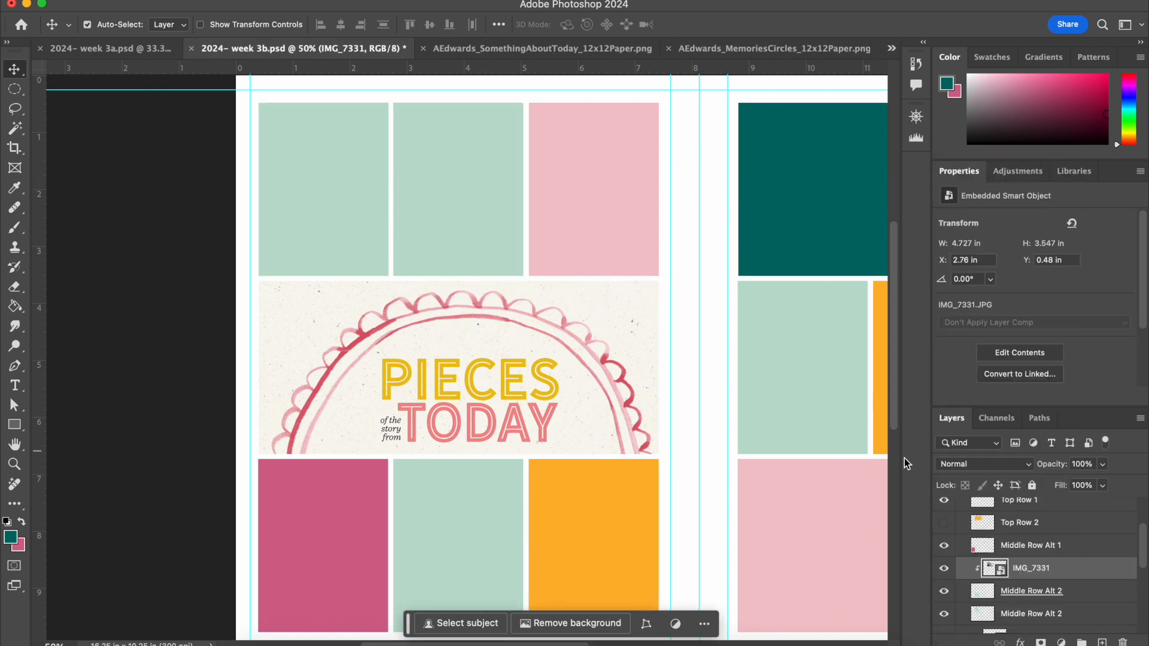
# Step: Hide the bottom-row Middle Row Alt 2 layer, move it below Middle Row Long, and clip IMG_7331 to the top-row Middle Row Alt 2
pyautogui.scroll(-1, 1049, 617)
pyautogui.click(944, 588)
pyautogui.moveTo(1089, 588)
pyautogui.mouseDown()
pyautogui.moveTo(1090, 599)
pyautogui.moveTo(1082, 588)
pyautogui.mouseUp()
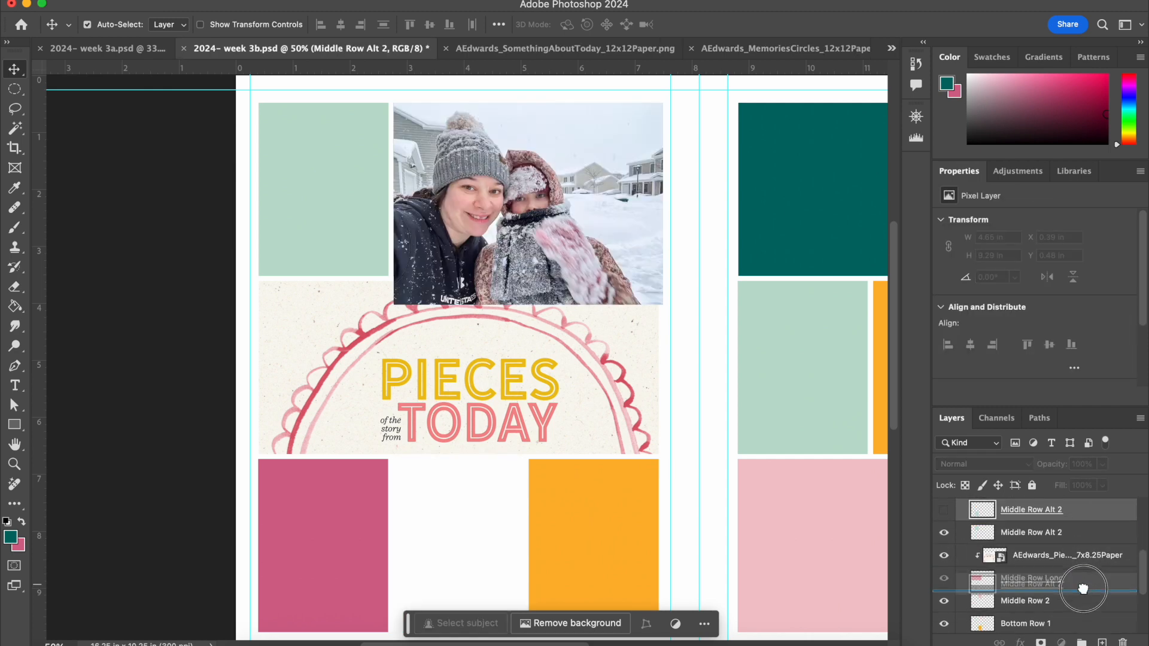
pyautogui.scroll(3, 1080, 588)
pyautogui.click(1072, 587)
pyautogui.rightClick(1072, 589)
pyautogui.click(1014, 556)
# Step: Scale IMG_7331 to about 4.15 by 3.11 in and position both faces within the top-row Middle Row Alt 2 pocket
pyautogui.moveTo(479, 220); pyautogui.dragTo(442, 219)
pyautogui.click(179, 1)
pyautogui.moveTo(240, 334)
pyautogui.click(417, 357)
pyautogui.moveTo(625, 306); pyautogui.dragTo(592, 283)
pyautogui.moveTo(469, 222); pyautogui.dragTo(479, 222)
pyautogui.press('Return')
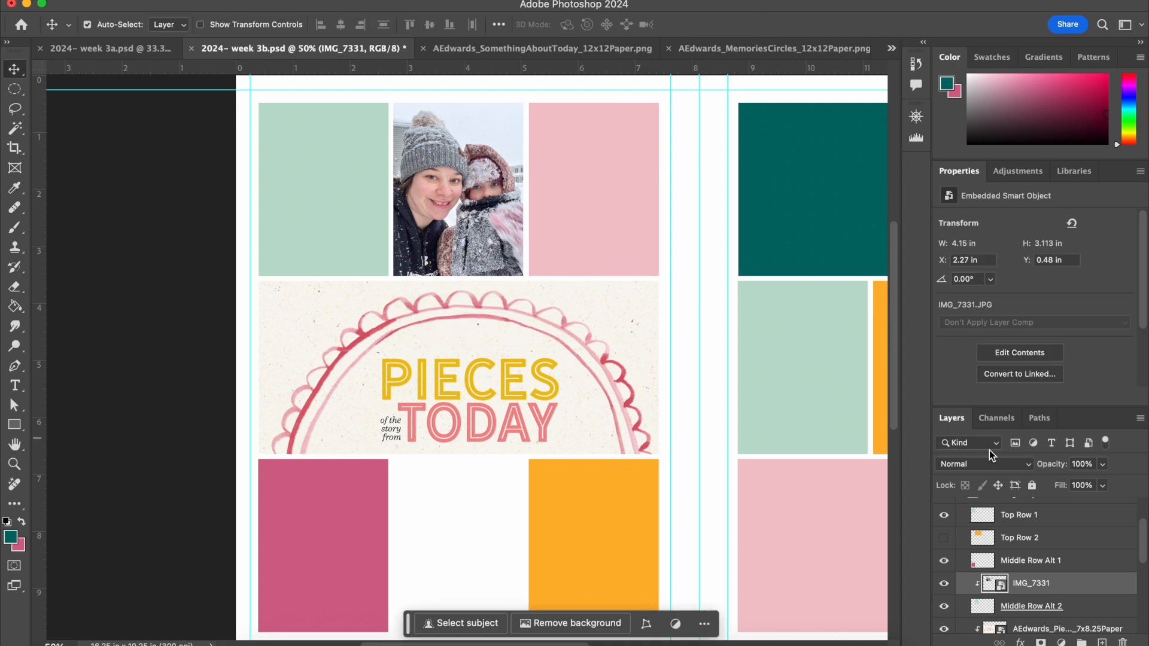
# Step: Nudge the top-row Middle Row Alt 2 pocket sideways to even out the gaps to its neighbouring pockets
pyautogui.click(1035, 606)
pyautogui.press('Right')
pyautogui.press('Right')
pyautogui.press('Right')
pyautogui.press('Right')
pyautogui.press('Right')
pyautogui.press('Left')
# Step: Show the bottom-row Middle Row Alt 2 layer and shift the pocket slightly to centre it between its neighbours
pyautogui.click(689, 395)
pyautogui.scroll(-3, 1054, 587)
pyautogui.click(944, 595)
pyautogui.click(453, 541)
pyautogui.moveTo(471, 542); pyautogui.dragTo(474, 542)
# Step: Place IMG_7325 above the left page's Top Row 1 pocket and scale it to 25% over the pocket
pyautogui.click(323, 197)
pyautogui.click(274, 643)
pyautogui.scroll(-3, 479, 508)
pyautogui.moveTo(523, 465); pyautogui.dragTo(386, 245)
pyautogui.moveTo(769, 215); pyautogui.dragTo(576, 474)
pyautogui.moveTo(468, 563); pyautogui.dragTo(384, 342)
pyautogui.moveTo(492, 576); pyautogui.dragTo(386, 444)
pyautogui.moveTo(336, 377); pyautogui.dragTo(322, 364)
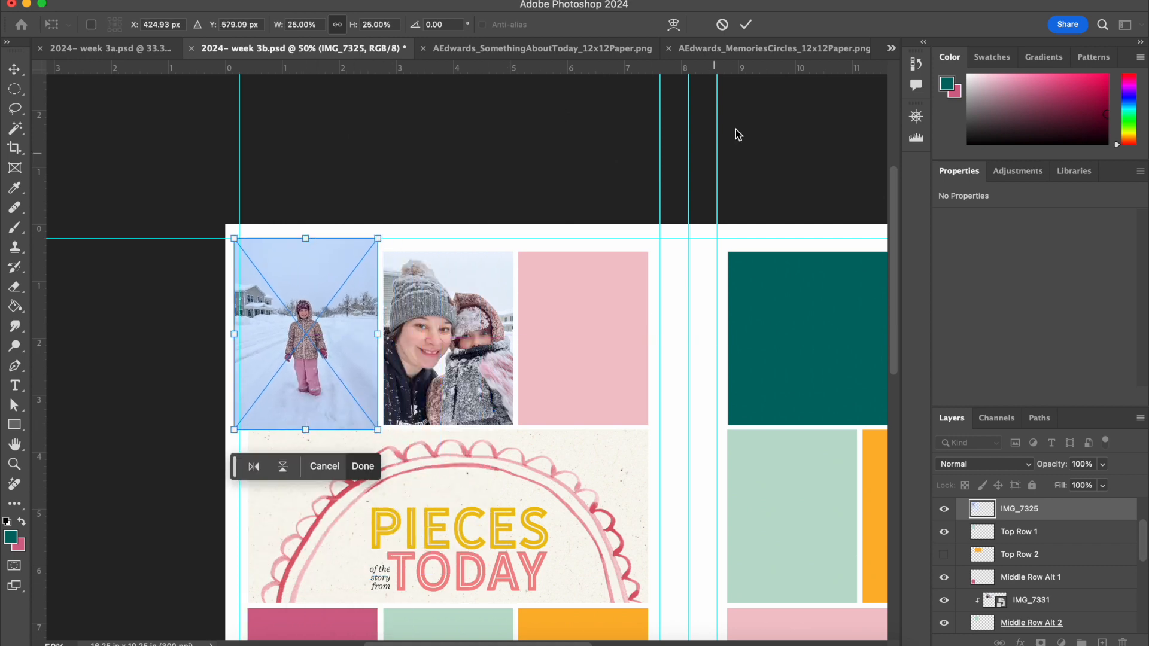
pyautogui.press('Return')
# Step: Clip IMG_7325 to Top Row 1, then enlarge and reposition it so the child stands centred in the pocket
pyautogui.rightClick(1069, 512)
pyautogui.click(987, 467)
pyautogui.click(178, 3)
pyautogui.click(274, 321)
pyautogui.moveTo(378, 429); pyautogui.dragTo(427, 496)
pyautogui.moveTo(331, 390); pyautogui.dragTo(313, 360)
pyautogui.press('Return')
# Step: Place IMG_4477_Original over the left page's bottom-row Middle Row Alt 1 pocket, scale it to fit, and clip it to that pocket
pyautogui.scroll(-5, 769, 310)
pyautogui.click(362, 526)
pyautogui.click(259, 643)
pyautogui.scroll(4, 688, 474)
pyautogui.click(402, 395)
pyautogui.moveTo(506, 397); pyautogui.dragTo(505, 437)
pyautogui.scroll(2, 774, 174)
pyautogui.scroll(-4, 557, 470)
pyautogui.hscroll(-3, 557, 470)
pyautogui.moveTo(604, 303); pyautogui.dragTo(541, 374)
pyautogui.moveTo(491, 478); pyautogui.dragTo(605, 197)
pyautogui.rightClick(1095, 570)
pyautogui.click(1044, 573)
# Step: Place IMG_4479_Original over the left page's orange Bottom Row 1 pocket, scaled to about 24.91%
pyautogui.click(736, 434)
pyautogui.click(257, 642)
pyautogui.moveTo(418, 605); pyautogui.dragTo(645, 309)
pyautogui.moveTo(839, 205); pyautogui.dragTo(833, 424)
pyautogui.moveTo(849, 244); pyautogui.dragTo(779, 336)
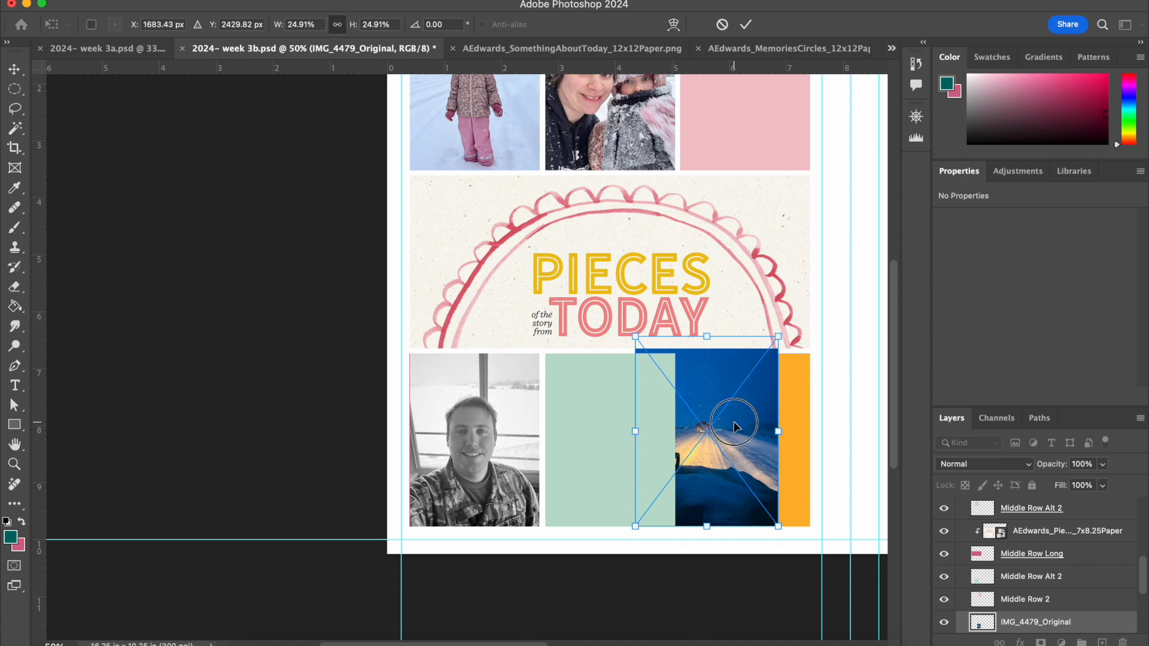
pyautogui.moveTo(736, 418); pyautogui.dragTo(768, 418)
pyautogui.press('Return')
# Step: Clip IMG_4479_Original to Bottom Row 1 and shift it slightly within the pocket
pyautogui.rightClick(1108, 622)
pyautogui.click(1044, 574)
pyautogui.moveTo(742, 458); pyautogui.dragTo(750, 458)
pyautogui.click(834, 392)
pyautogui.hscroll(5, 832, 393)
pyautogui.scroll(2, 833, 393)
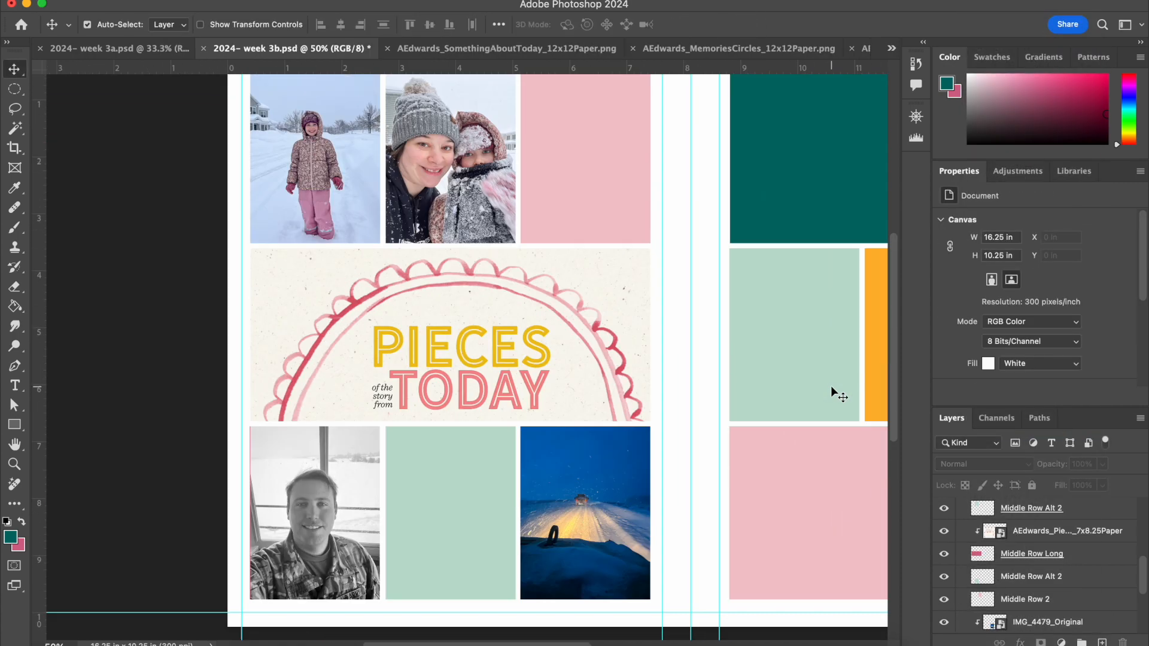
# Step: Delete the unneeded layers at the upper end of the layer stack
pyautogui.press('super+minus')
pyautogui.click(676, 240)
pyautogui.scroll(15, 1043, 536)
pyautogui.click(961, 553)
pyautogui.click(1024, 531)
pyautogui.keyDown('shift'); pyautogui.click(1025, 508); pyautogui.keyUp('shift')
pyautogui.press('Delete')
pyautogui.click(1035, 529)
pyautogui.keyDown('shift'); pyautogui.click(1047, 553); pyautogui.keyUp('shift')
pyautogui.press('Delete')
# Step: Place IMG_7374 over the right page's Top Row 1 pocket, scale it to about 5.27 by 3.95 in, and clip it
pyautogui.click(613, 234)
pyautogui.click(268, 643)
pyautogui.scroll(-5, 711, 471)
pyautogui.click(423, 519)
pyautogui.moveTo(424, 519); pyautogui.dragTo(669, 232)
pyautogui.moveTo(274, 534); pyautogui.dragTo(554, 323)
pyautogui.moveTo(692, 299)
pyautogui.mouseDown()
pyautogui.moveTo(736, 300)
pyautogui.moveTo(702, 320)
pyautogui.mouseUp()
pyautogui.moveTo(787, 343); pyautogui.dragTo(738, 306)
pyautogui.moveTo(677, 284); pyautogui.dragTo(734, 318)
pyautogui.press('Return')
pyautogui.rightClick(1081, 545)
pyautogui.click(1011, 590)
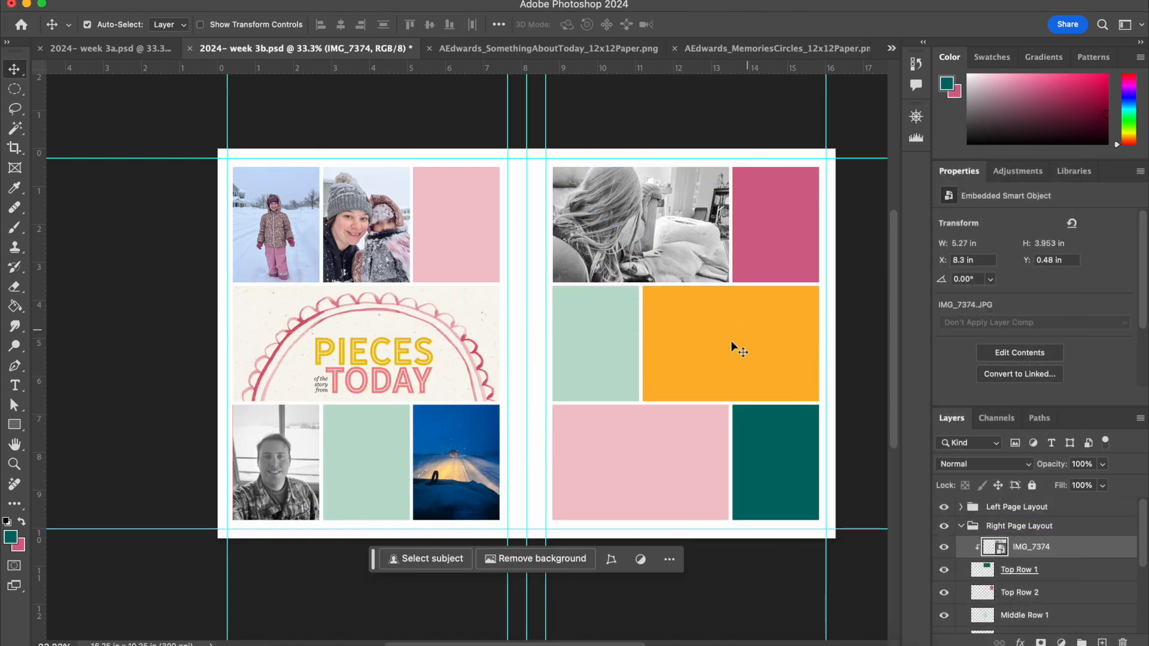
pyautogui.click(734, 341)
pyautogui.click(264, 644)
pyautogui.click(413, 534)
pyautogui.click(622, 251)
# Step: Place IMG_7398 over the right page's Bottom Row 1 pocket, scale it to about 43.39%, and clip it to the pocket
pyautogui.click(637, 460)
pyautogui.click(258, 644)
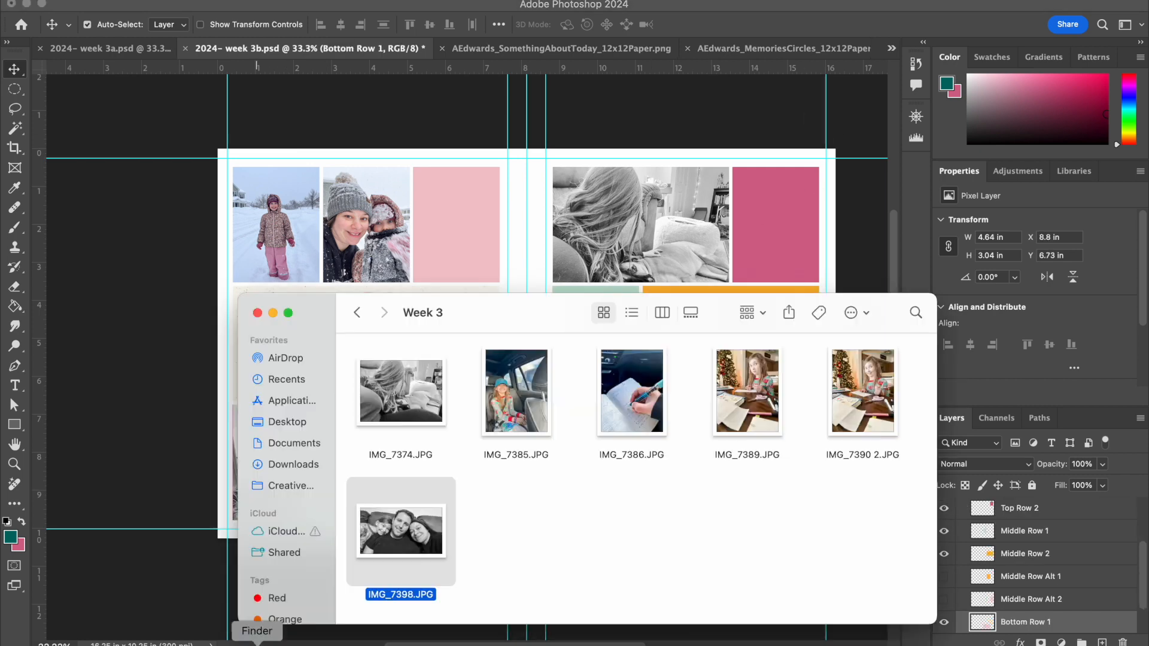
pyautogui.moveTo(421, 548); pyautogui.dragTo(635, 245)
pyautogui.moveTo(271, 200); pyautogui.dragTo(510, 334)
pyautogui.moveTo(646, 428); pyautogui.dragTo(670, 469)
pyautogui.moveTo(806, 376); pyautogui.dragTo(755, 405)
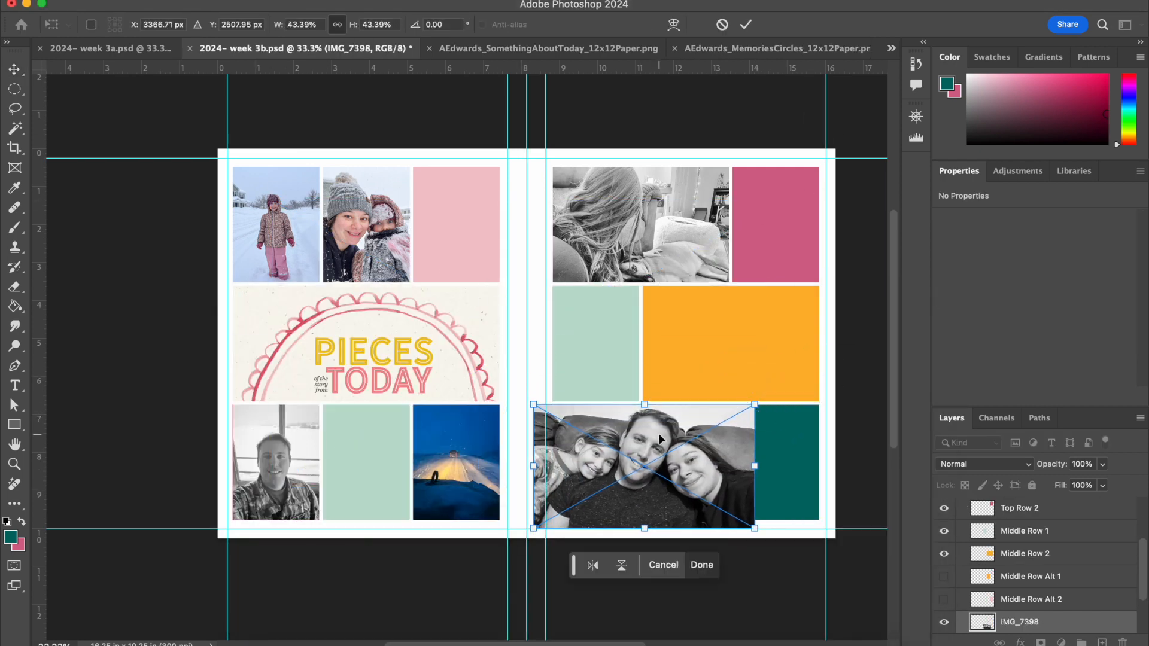
pyautogui.moveTo(645, 467); pyautogui.dragTo(637, 466)
pyautogui.click(745, 25)
pyautogui.press('super+alt+g')
# Step: Hide the right page's Middle Row 2 pocket and show Middle Row Alt 1 and Middle Row Alt 2 instead
pyautogui.click(950, 554)
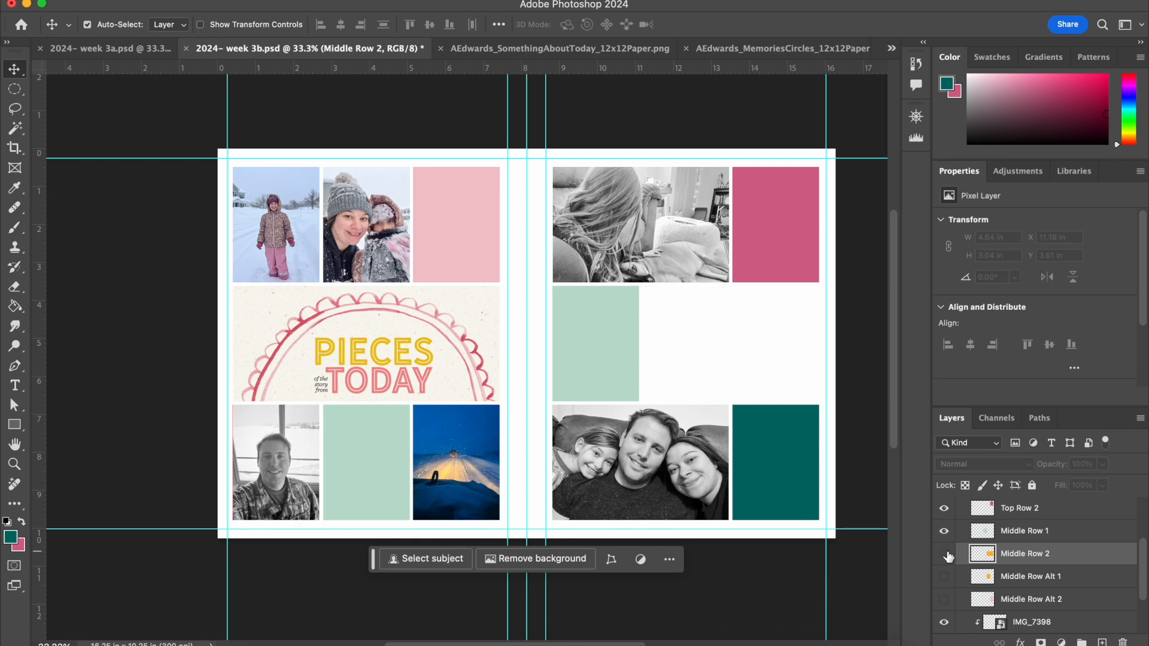
pyautogui.click(839, 392)
pyautogui.scroll(-1, 847, 376)
pyautogui.hscroll(1, 847, 372)
# Step: Place IMG_7385 over the right page's Middle Row 1 pocket at about 3.71 by 4.94 in and clip it
pyautogui.click(578, 330)
pyautogui.click(259, 644)
pyautogui.scroll(1, 572, 469)
pyautogui.click(524, 447)
pyautogui.moveTo(524, 448); pyautogui.dragTo(419, 234)
pyautogui.moveTo(357, 138); pyautogui.dragTo(508, 340)
pyautogui.moveTo(595, 381); pyautogui.dragTo(591, 268)
pyautogui.click(746, 25)
pyautogui.rightClick(1076, 526)
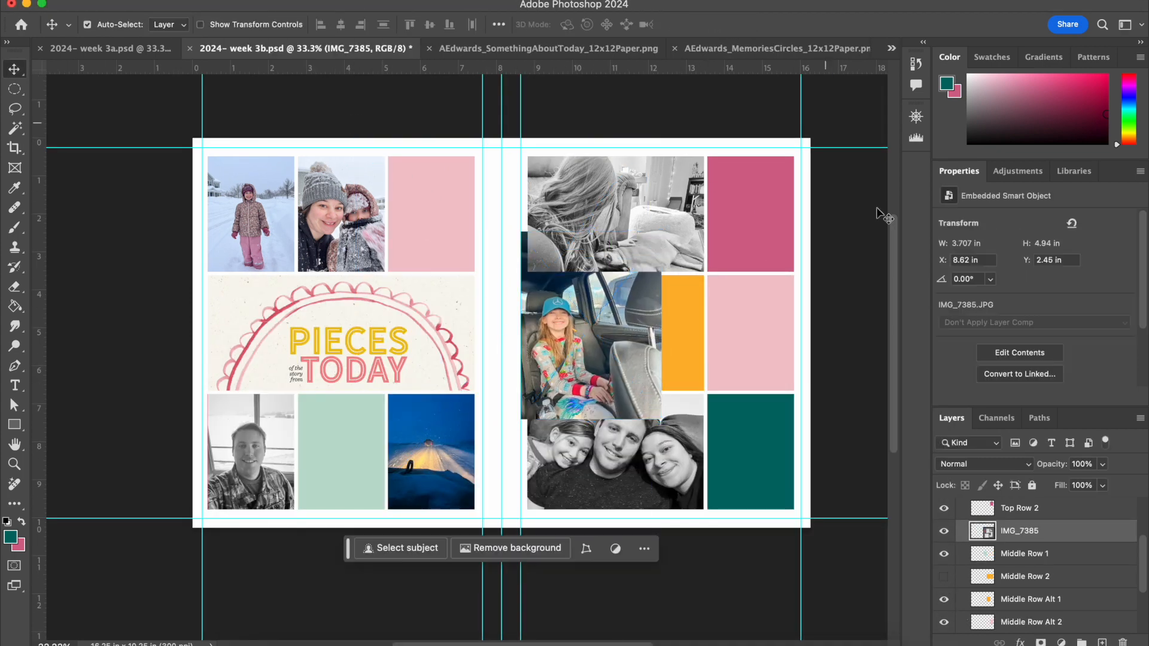
pyautogui.click(997, 416)
pyautogui.moveTo(589, 350); pyautogui.dragTo(589, 343)
# Step: Try IMG_7390 2 in the right page's Middle Row Alt 2 pocket, scaling and positioning it over the pocket
pyautogui.click(750, 333)
pyautogui.click(259, 644)
pyautogui.moveTo(862, 437); pyautogui.dragTo(676, 233)
pyautogui.moveTo(356, 528); pyautogui.dragTo(522, 376)
pyautogui.moveTo(509, 292); pyautogui.dragTo(671, 353)
pyautogui.moveTo(741, 332); pyautogui.dragTo(742, 391)
pyautogui.moveTo(809, 470); pyautogui.dragTo(784, 437)
pyautogui.moveTo(735, 337); pyautogui.dragTo(767, 342)
pyautogui.press('Return')
pyautogui.rightClick(1092, 624)
pyautogui.click(1011, 432)
# Step: Place IMG_7389 over the right page's Middle Row Alt 2 pocket and scale it to cover the pocket
pyautogui.click(259, 644)
pyautogui.moveTo(790, 418); pyautogui.dragTo(676, 234)
pyautogui.moveTo(356, 527); pyautogui.dragTo(534, 289)
pyautogui.moveTo(614, 147); pyautogui.dragTo(767, 281)
pyautogui.press('Return')
pyautogui.scroll(-2, 1049, 592)
# Step: Delete the previously placed photo from the Middle Row Alt 2 pocket, then clip IMG_7389 to it and shift the photo slightly
pyautogui.rightClick(1049, 592)
pyautogui.click(951, 442)
pyautogui.press('Return')
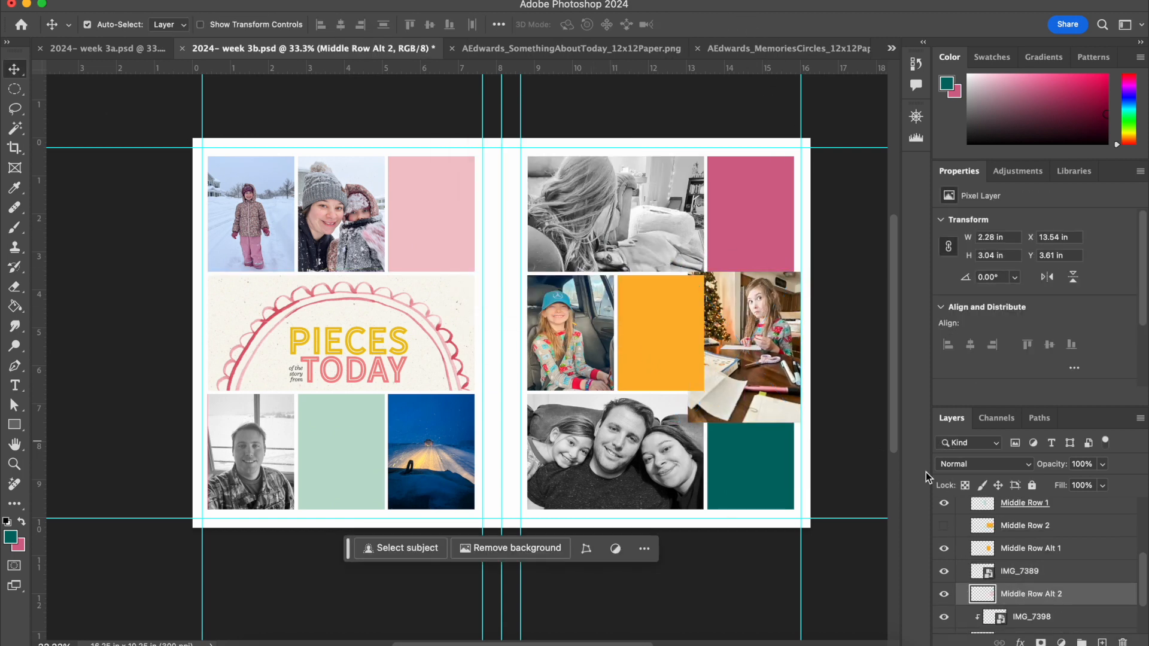
pyautogui.rightClick(1041, 573)
pyautogui.click(981, 492)
pyautogui.moveTo(753, 355); pyautogui.dragTo(747, 355)
pyautogui.click(819, 265)
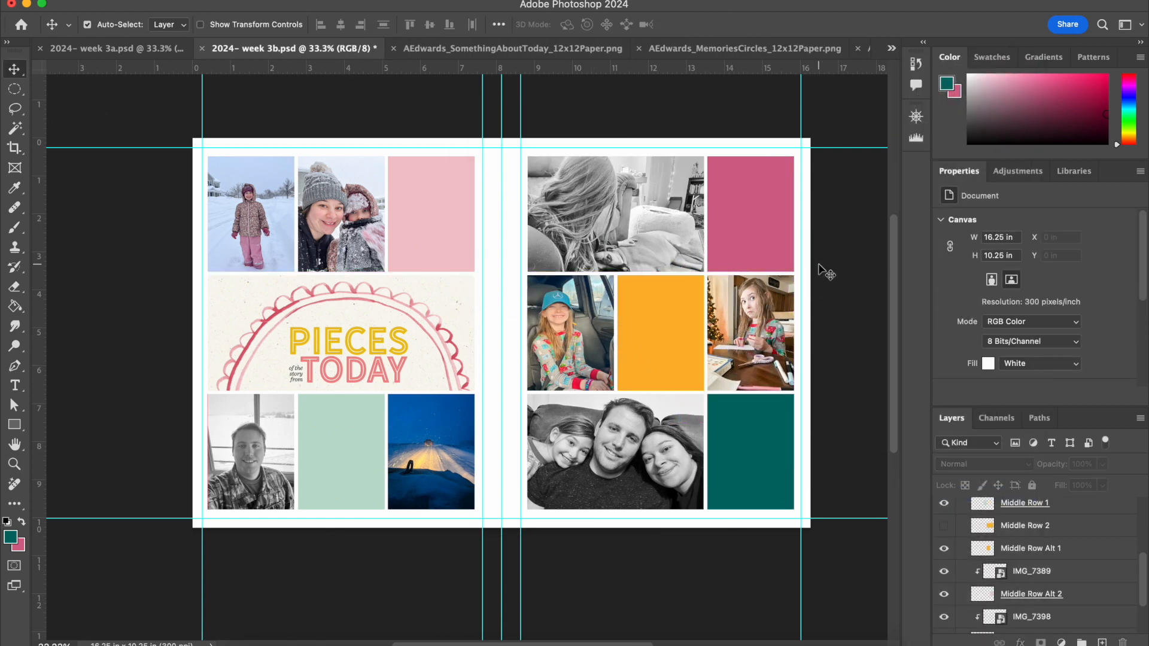
pyautogui.click(345, 485)
pyautogui.click(257, 645)
pyautogui.scroll(2, 585, 521)
pyautogui.click(659, 283)
# Step: Place IMG_7386 over the right page's Middle Row Alt 1 pocket at about 3.63 by 4.84 in, clip it and adjust its position
pyautogui.click(658, 305)
pyautogui.click(257, 645)
pyautogui.moveTo(631, 455); pyautogui.dragTo(642, 242)
pyautogui.moveTo(356, 528); pyautogui.dragTo(598, 371)
pyautogui.moveTo(632, 311); pyautogui.dragTo(714, 413)
pyautogui.click(744, 24)
pyautogui.rightClick(1082, 624)
pyautogui.click(981, 493)
pyautogui.moveTo(665, 346); pyautogui.dragTo(656, 343)
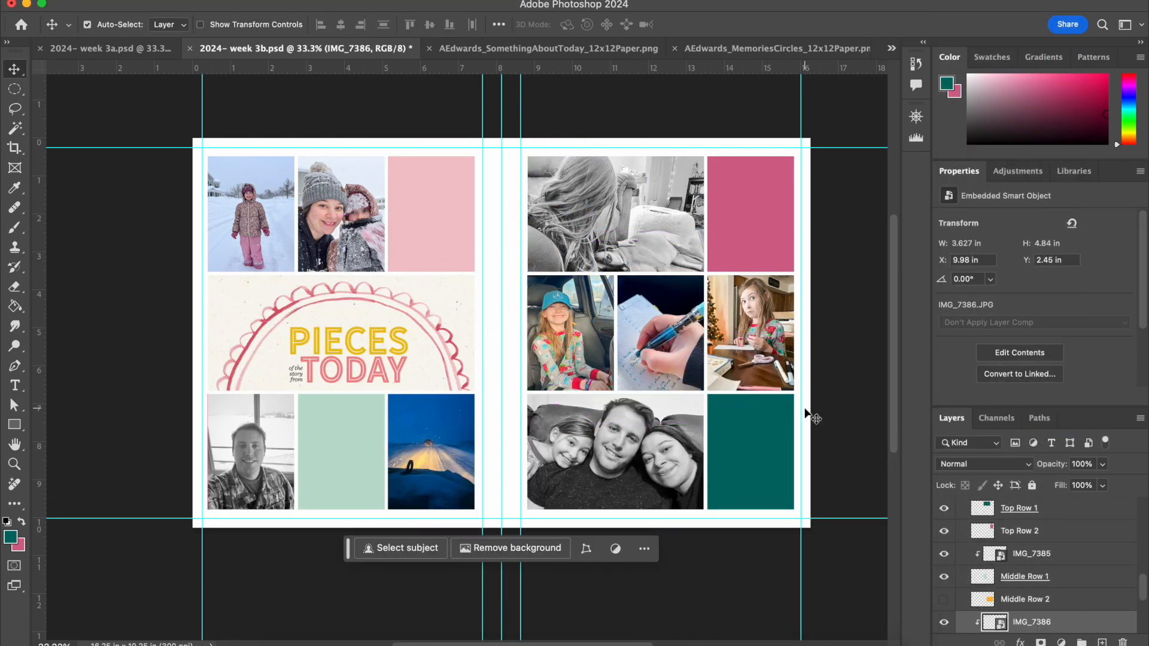
# Step: Select the Left Page Layout group and add a new layer above it
pyautogui.click(783, 212)
pyautogui.click(357, 427)
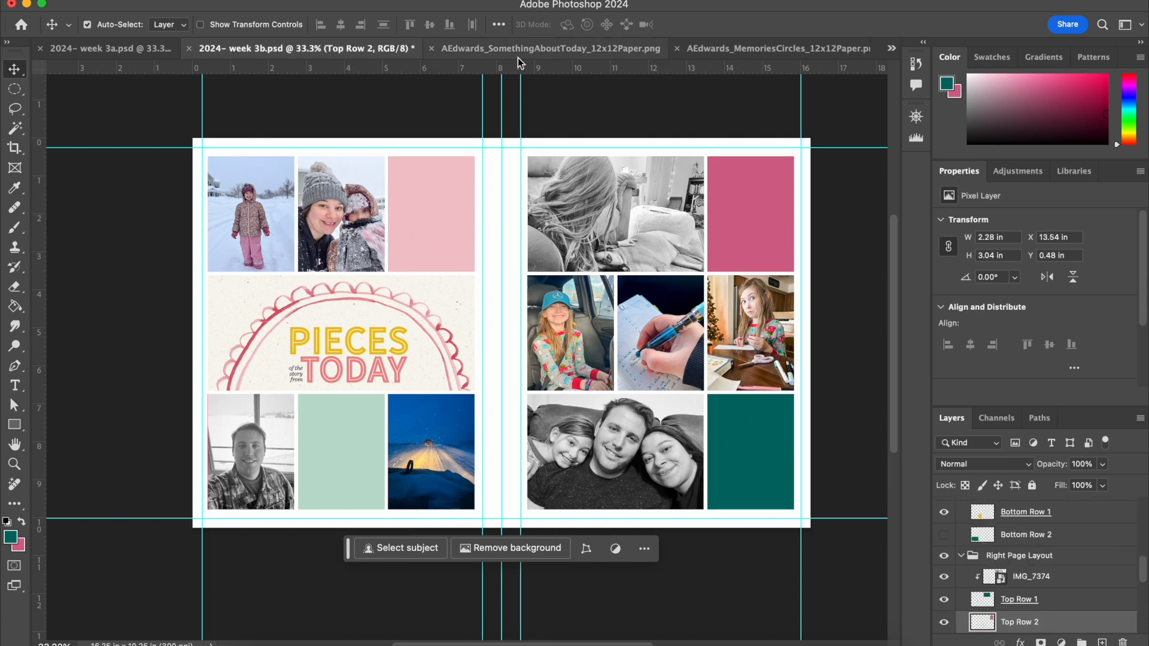
pyautogui.click(518, 50)
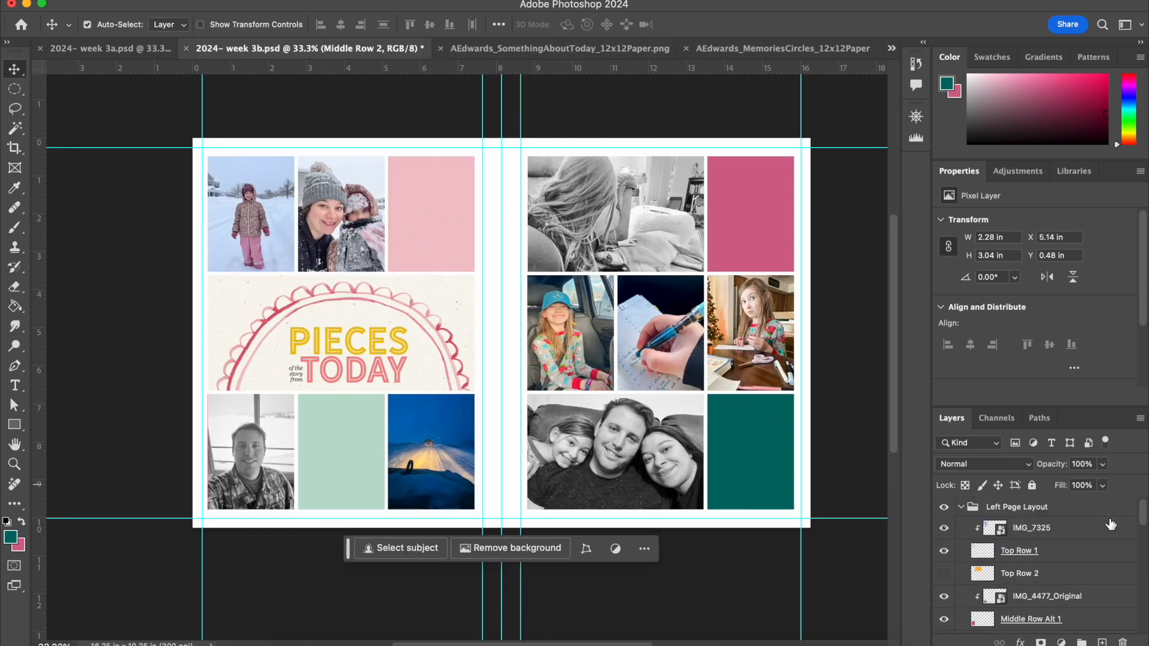
pyautogui.click(1071, 509)
pyautogui.press('alt+shift+super+n')
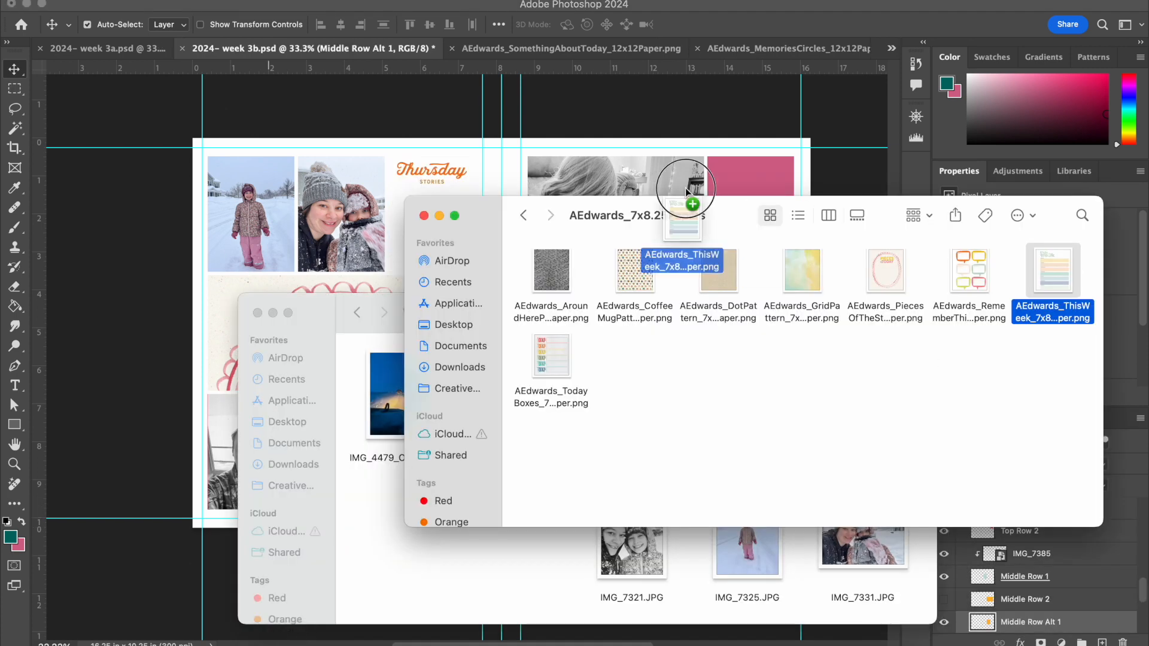
# Step: Place AEdwards_ThisWeek_7x8.25Paper at 100% over the right page's Middle Row Alt 1 pocket and clip it to the pocket
pyautogui.moveTo(685, 188); pyautogui.dragTo(732, 279)
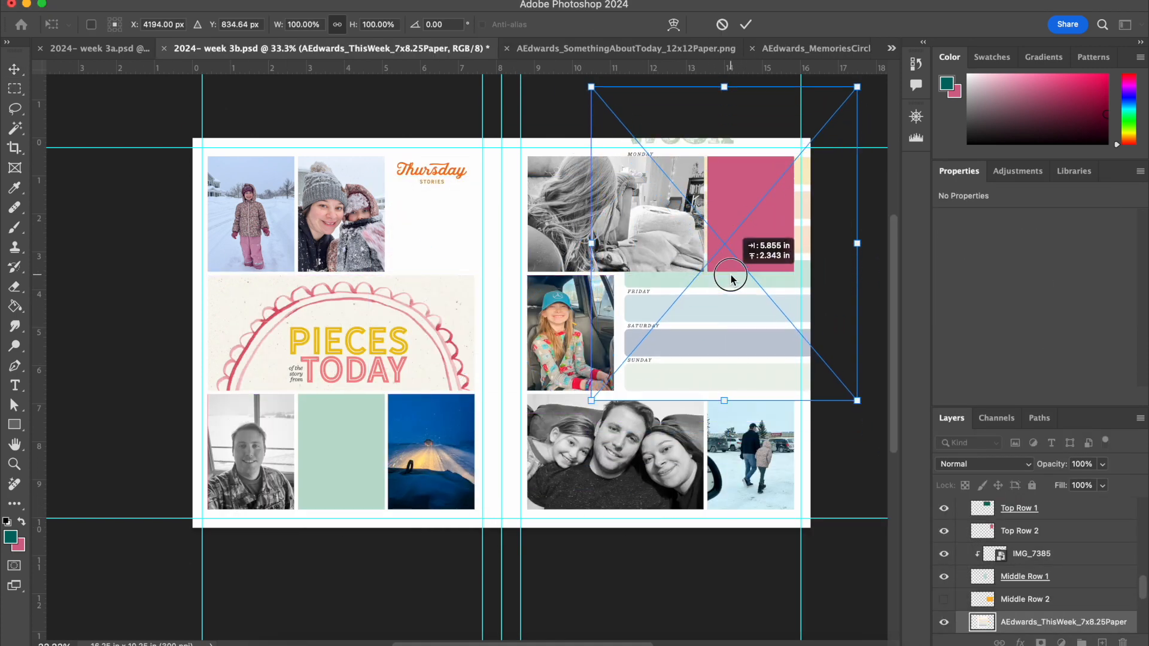
pyautogui.click(745, 24)
pyautogui.rightClick(1006, 582)
pyautogui.click(1046, 477)
# Step: Scale AEdwards_ThisWeek_7x8.25Paper to about 112% and position it so the Friday, Saturday and Sunday boxes fill the right page's middle pocket
pyautogui.press('super+equal')
pyautogui.hscroll(7, 690, 393)
pyautogui.scroll(-1, 691, 393)
pyautogui.moveTo(451, 245); pyautogui.dragTo(437, 247)
pyautogui.click(178, 0)
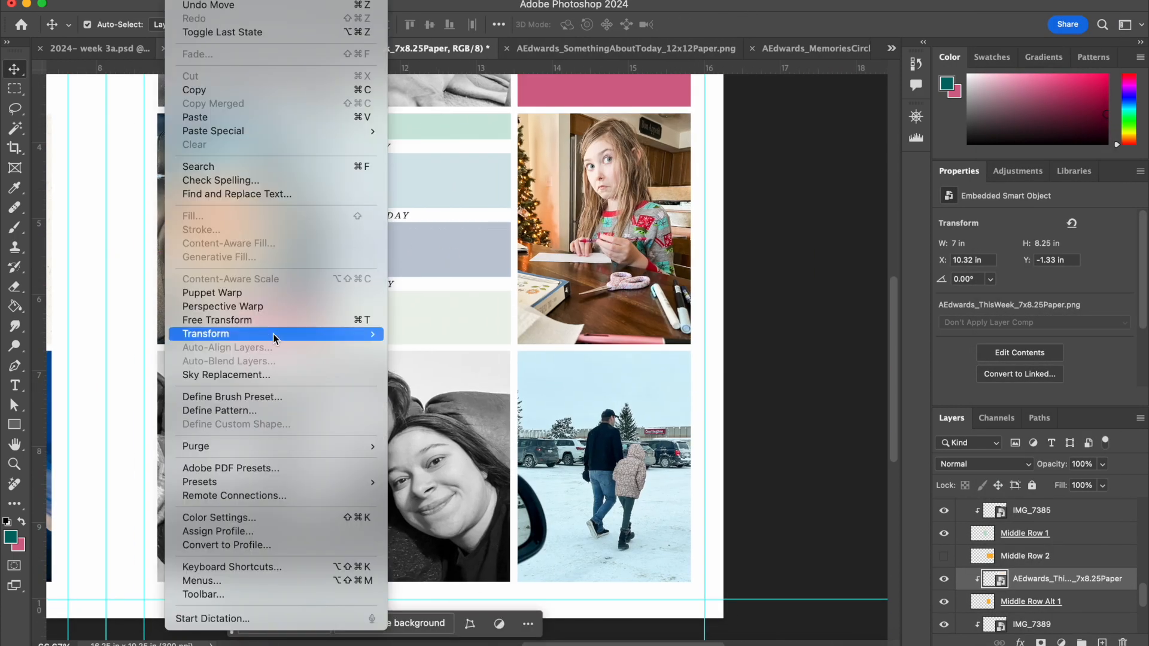
pyautogui.moveTo(268, 336)
pyautogui.click(419, 356)
pyautogui.scroll(7, 539, 299)
pyautogui.hscroll(2, 538, 300)
pyautogui.moveTo(687, 171); pyautogui.dragTo(750, 97)
pyautogui.scroll(-5, 549, 375)
pyautogui.hscroll(-3, 549, 375)
pyautogui.moveTo(538, 419); pyautogui.dragTo(522, 420)
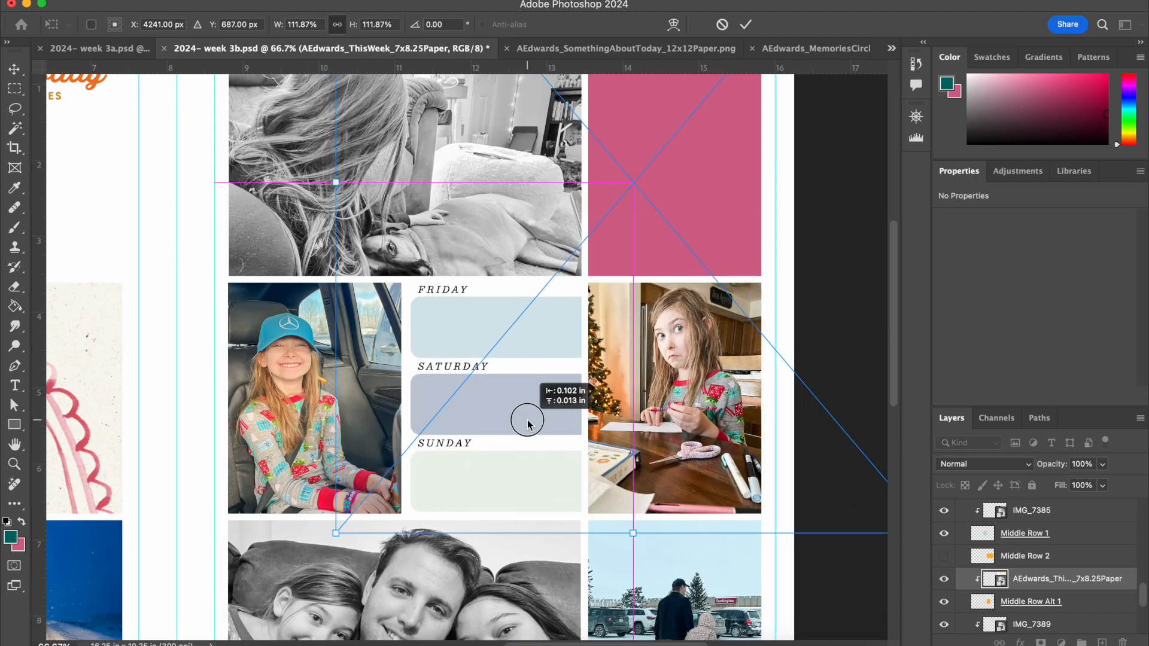
pyautogui.click(744, 25)
# Step: Hide the Thursday Stories card on week 3b, then copy the aqua story card in AEdwards_SomethingAboutToday_12x12Paper onto its own layer
pyautogui.press('super+minus')
pyautogui.press('super+minus')
pyautogui.press('super+minus')
pyautogui.click(336, 261)
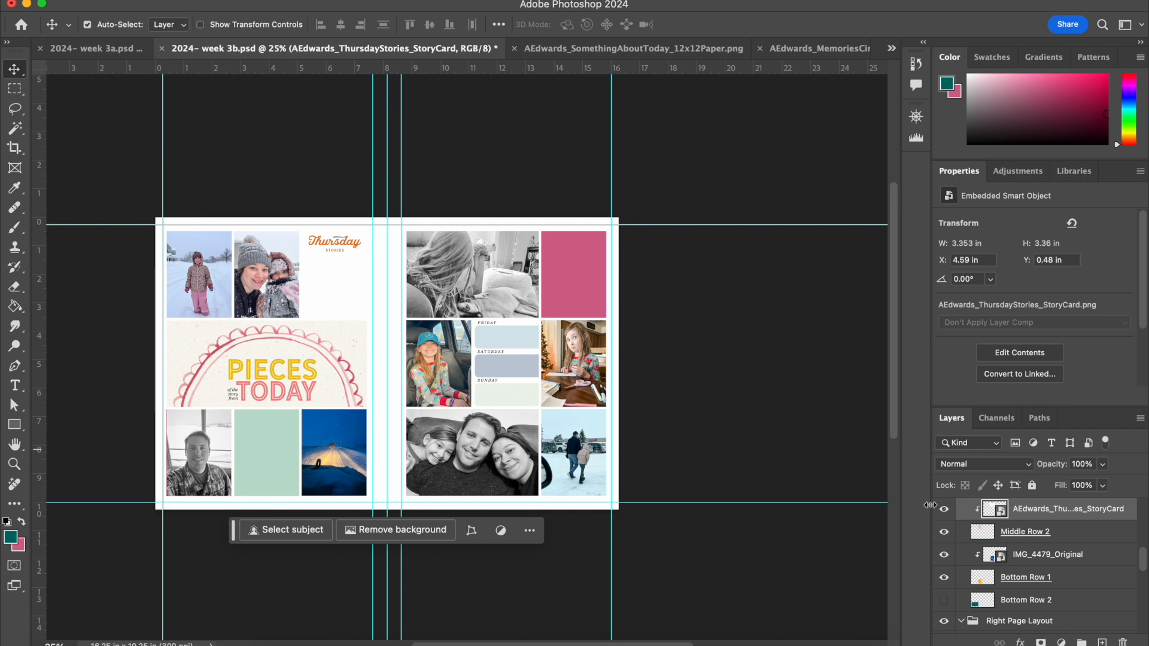
pyautogui.hotkey('ctrl', 'Tab')
pyautogui.moveTo(493, 427); pyautogui.dragTo(604, 574)
pyautogui.hotkey('ctrl', 'j')
# Step: Paste the aqua story card into week 3b and scale it to about 2.45 by 3.23 in over the left page's third top-row pocket
pyautogui.click(205, 49)
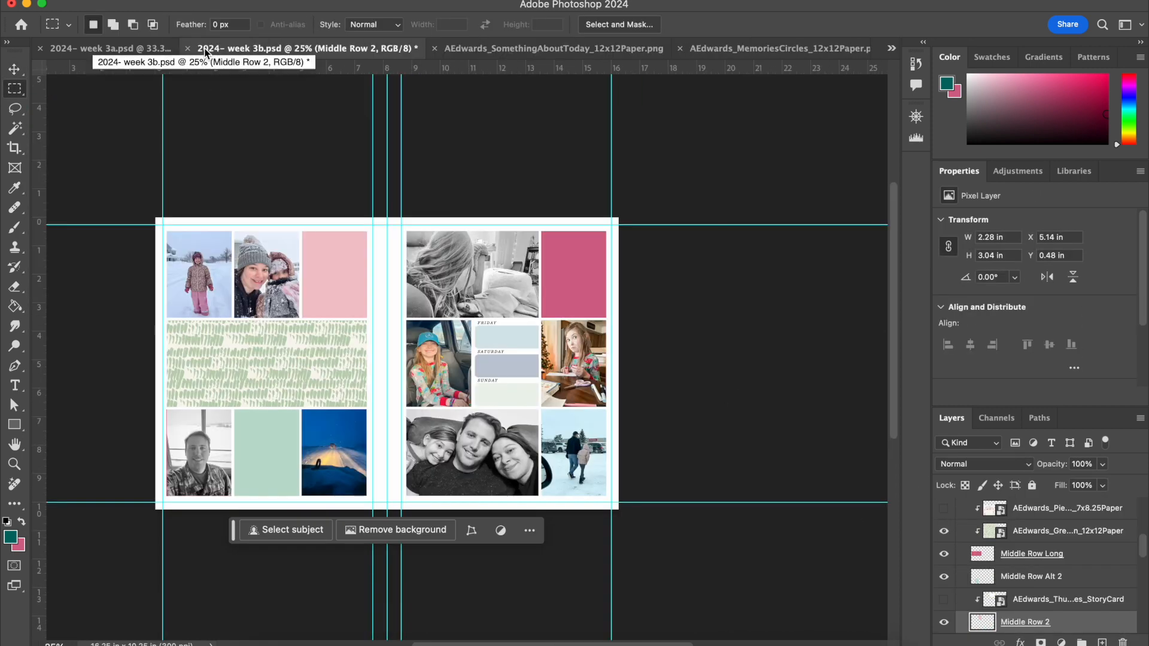
pyautogui.hotkey('ctrl', 'v')
pyautogui.press('v')
pyautogui.moveTo(357, 368); pyautogui.dragTo(312, 290)
pyautogui.click(174, 1)
pyautogui.click(269, 320)
pyautogui.moveTo(383, 341); pyautogui.dragTo(341, 301)
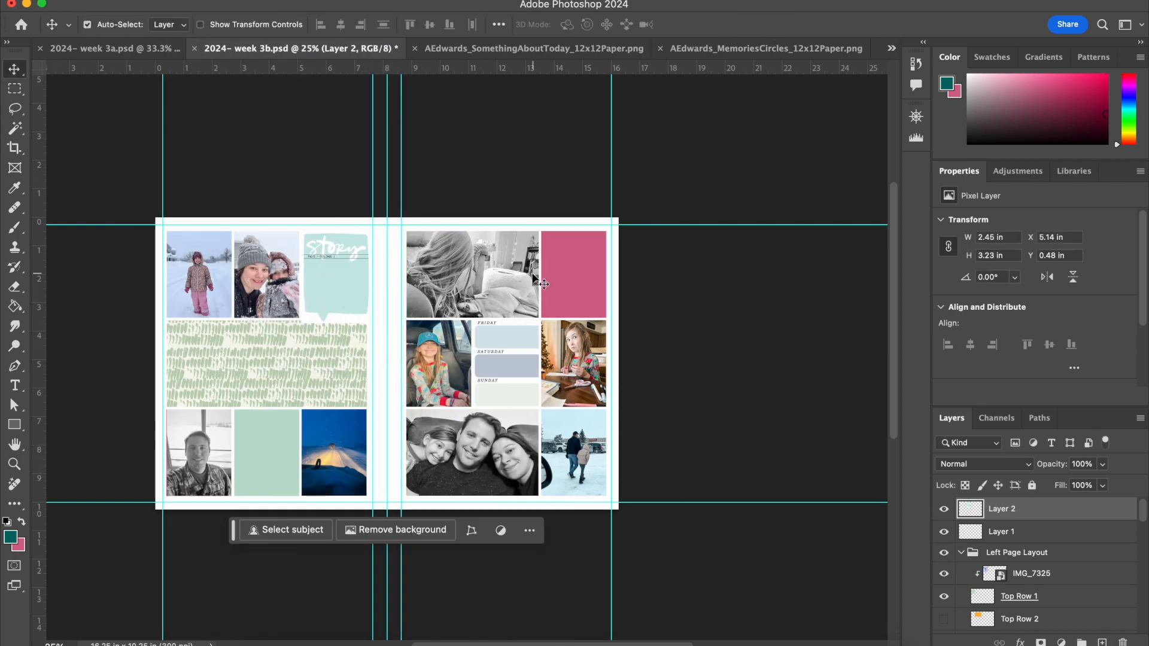
# Step: Delete the AEdwards_GreenBrushStrokePattern paper and replace the Middle Row Long pocket with the Bottom Row 2 pocket at X 2.78 in, Y 3.61 in
pyautogui.click(366, 322)
pyautogui.click(1122, 642)
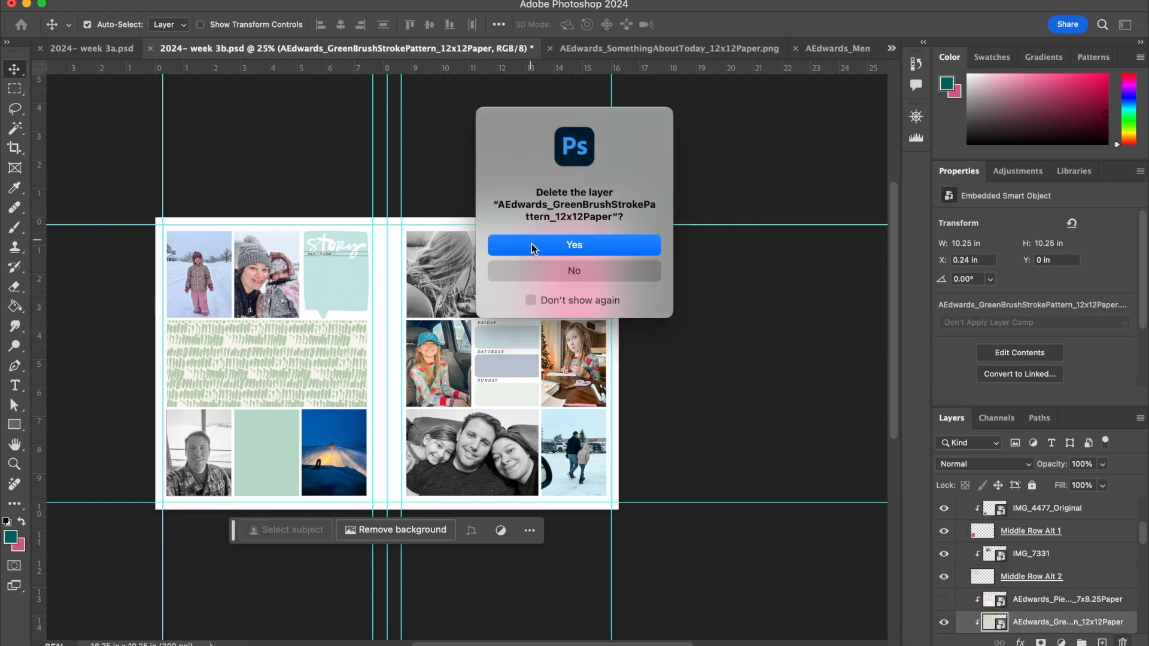
pyautogui.click(533, 248)
pyautogui.click(297, 378)
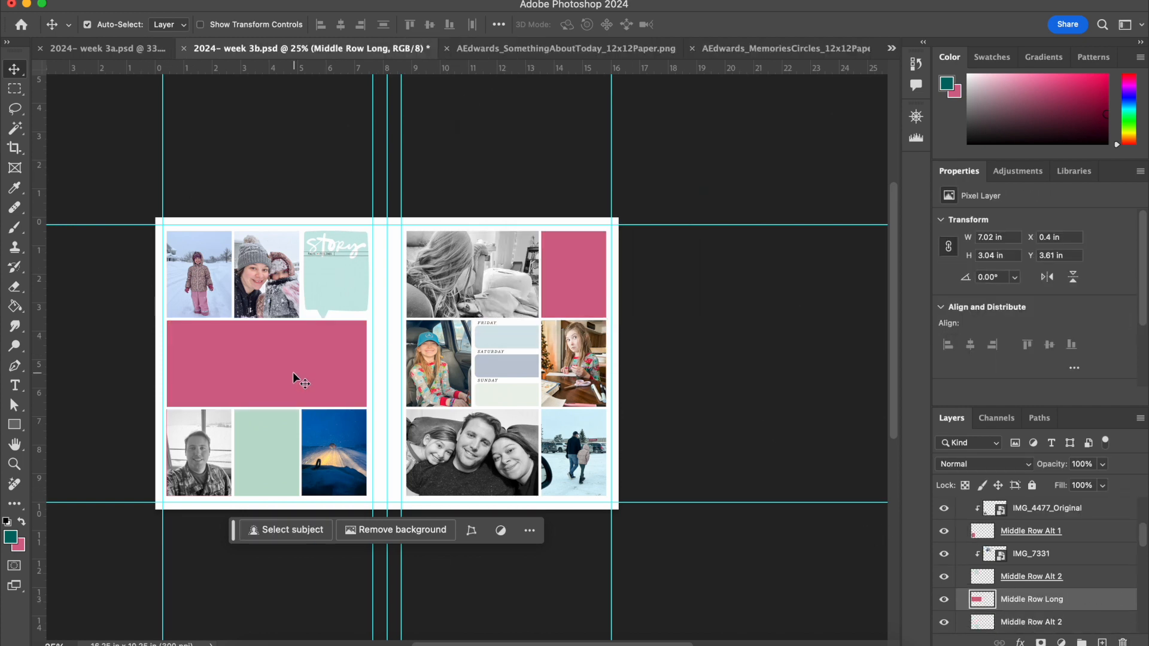
pyautogui.moveTo(573, 467); pyautogui.dragTo(573, 467)
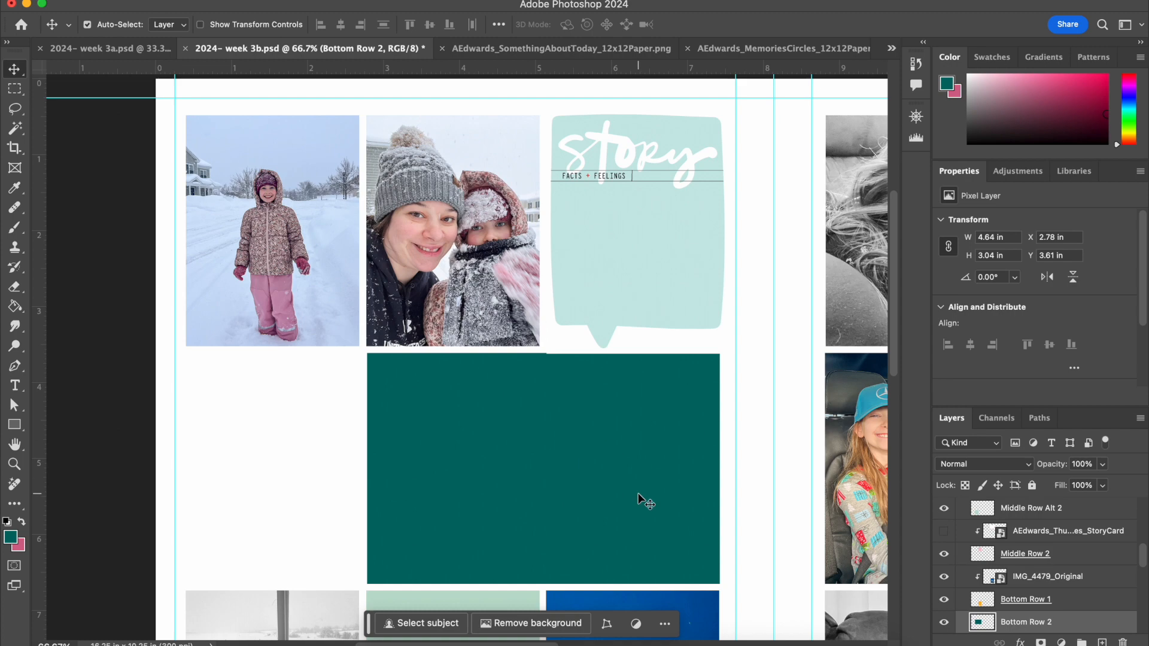
# Step: Reorder IMG_7331 directly above Bottom Row 2, scale it to about 35% over that pocket and clip it to the pocket
pyautogui.scroll(-5, 641, 499)
pyautogui.scroll(5, 641, 499)
pyautogui.hscroll(2, 640, 499)
pyautogui.click(453, 293)
pyautogui.moveTo(1115, 520); pyautogui.dragTo(1054, 622)
pyautogui.moveTo(443, 375); pyautogui.dragTo(480, 567)
pyautogui.click(177, 6)
pyautogui.click(429, 356)
pyautogui.moveTo(630, 338); pyautogui.dragTo(660, 307)
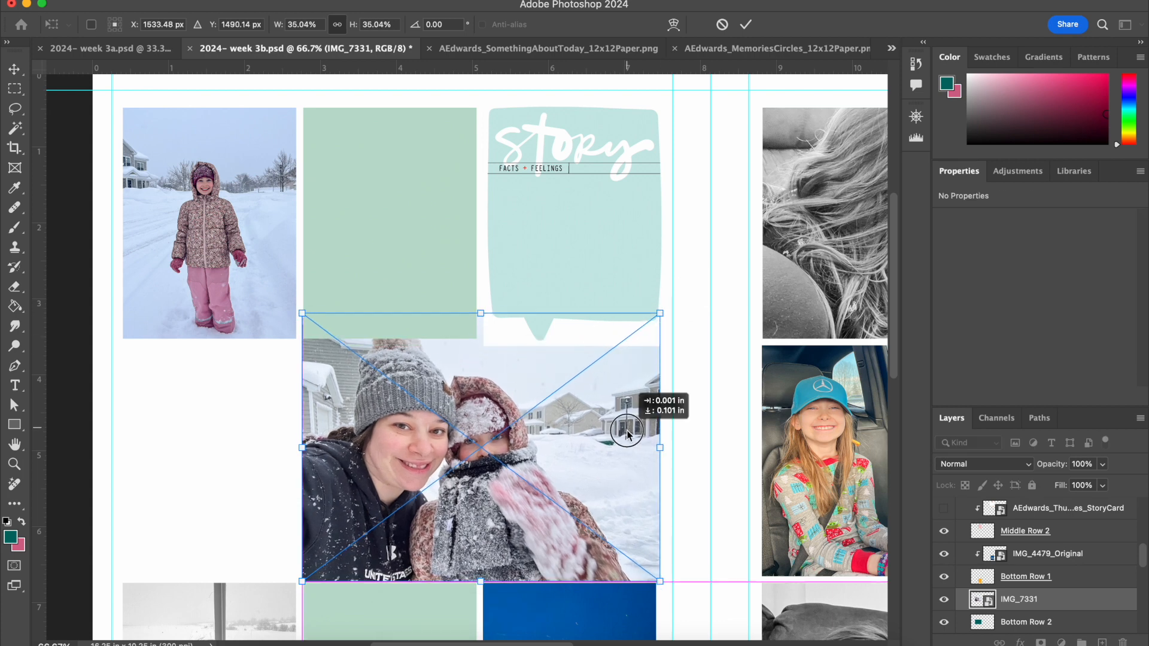
pyautogui.press('Return')
pyautogui.rightClick(952, 599)
pyautogui.click(1017, 434)
# Step: Move IMG_4477_Original and its Middle Row Alt 1 pocket down the layer stack to below the Bottom Row 1 layer
pyautogui.scroll(-2, 645, 392)
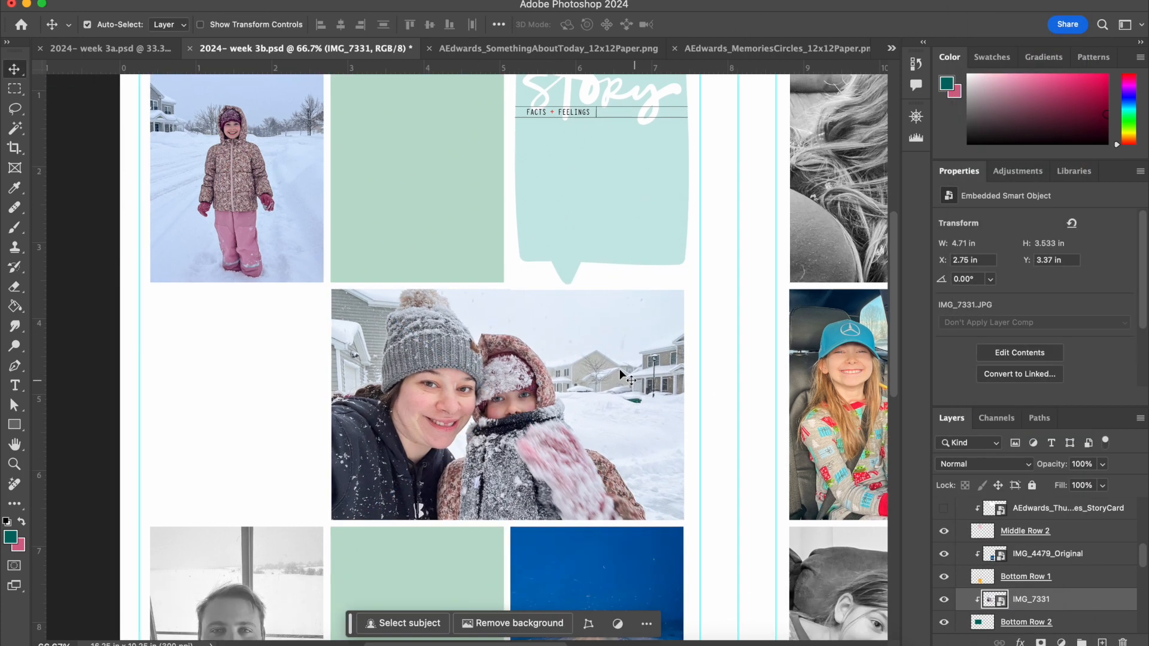
pyautogui.scroll(5, 1072, 539)
pyautogui.click(1072, 510)
pyautogui.scroll(-1, 1113, 516)
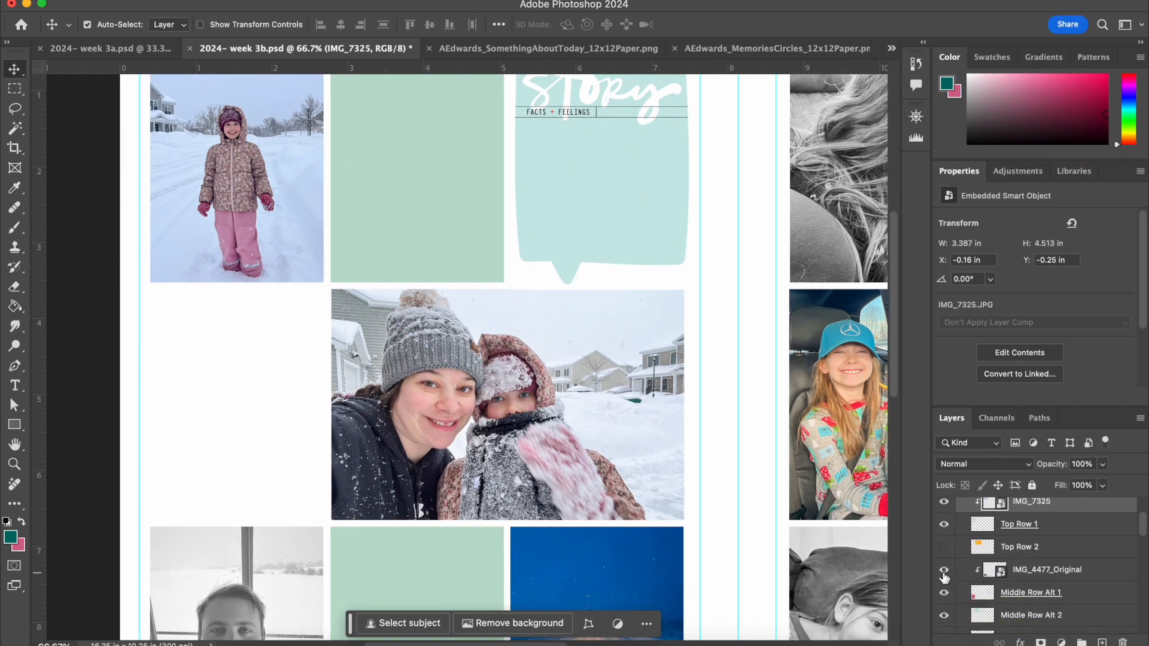
pyautogui.click(1097, 589)
pyautogui.scroll(-5, 1098, 585)
pyautogui.moveTo(1017, 638); pyautogui.dragTo(1077, 595)
pyautogui.click(1107, 583)
# Step: Move the pink Middle Row 2 pocket into the empty space beside the snow selfie in the left page's middle row
pyautogui.scroll(3, 1017, 563)
pyautogui.click(941, 537)
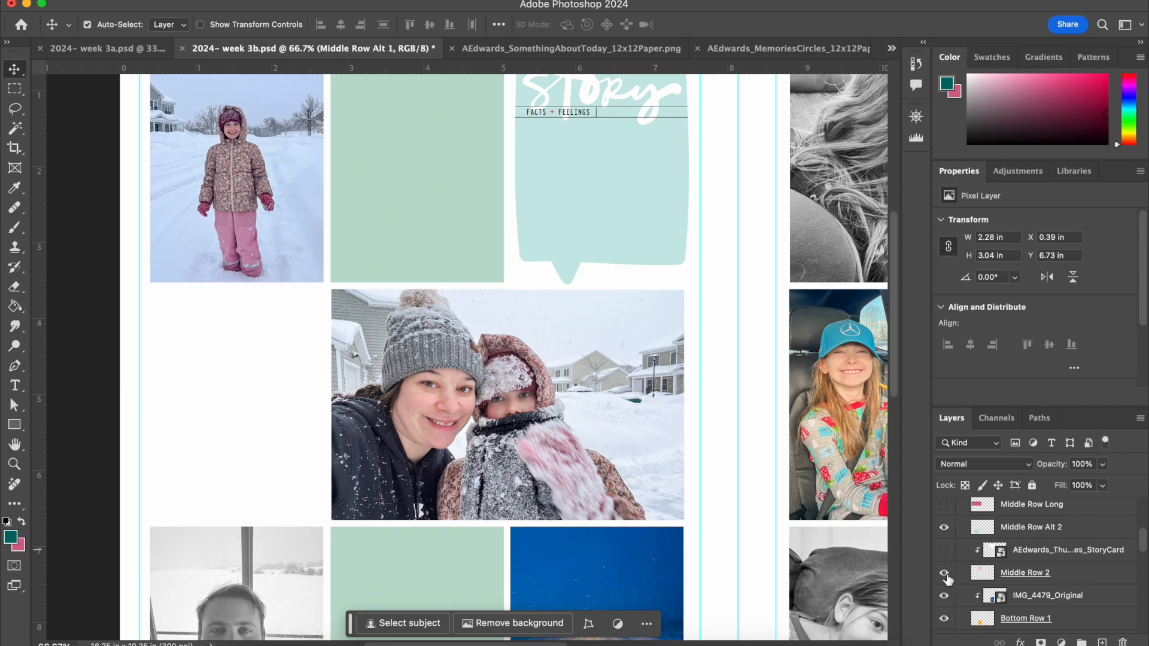
pyautogui.hscroll(2, 780, 460)
pyautogui.scroll(1, 781, 459)
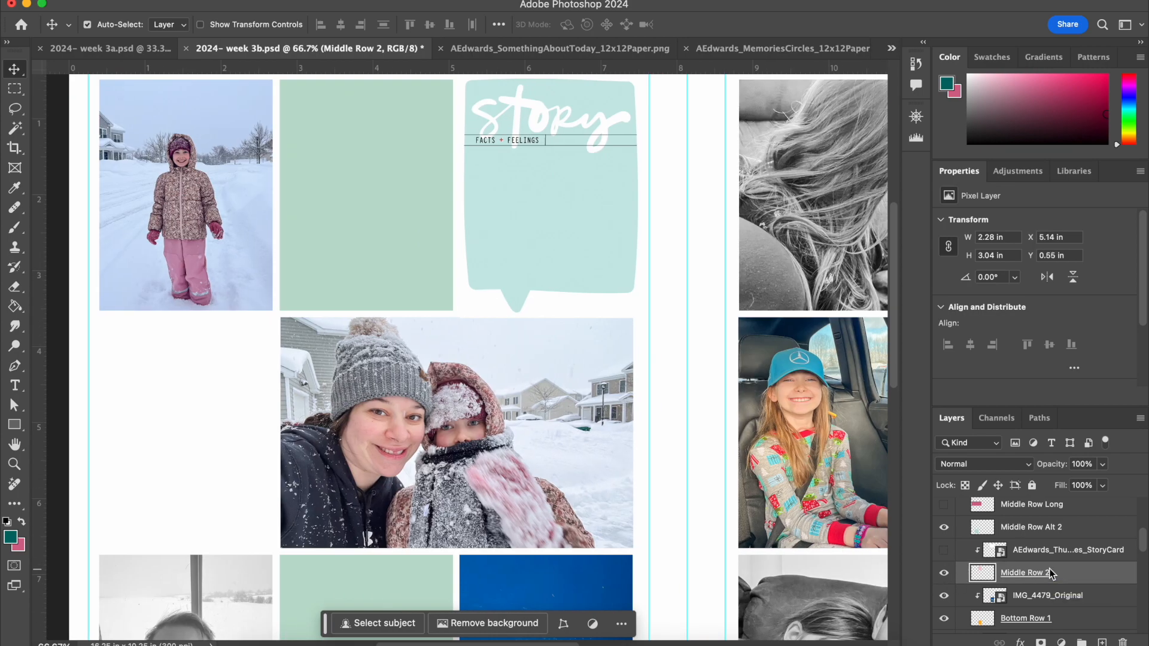
pyautogui.scroll(10, 1049, 569)
pyautogui.scroll(-8, 1049, 568)
pyautogui.scroll(-10, 853, 490)
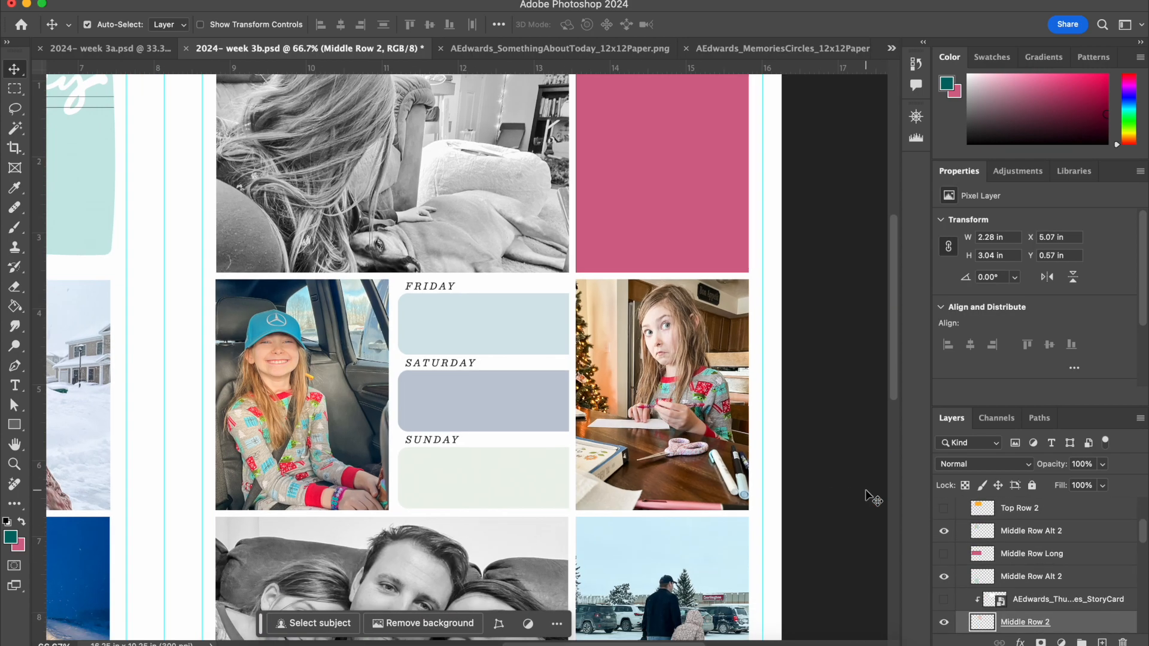
pyautogui.scroll(12, 862, 494)
pyautogui.hscroll(-2, 867, 497)
pyautogui.moveTo(524, 354); pyautogui.dragTo(243, 539)
pyautogui.scroll(-5, 249, 536)
pyautogui.hscroll(-1, 249, 537)
pyautogui.scroll(3, 249, 536)
pyautogui.hscroll(1, 249, 536)
pyautogui.click(249, 536)
# Step: Reorder IMG_7325 above the green Middle Row Alt 2 pocket, move it over the second top-row pocket, clip it and adjust its position
pyautogui.scroll(3, 249, 536)
pyautogui.hscroll(1, 249, 537)
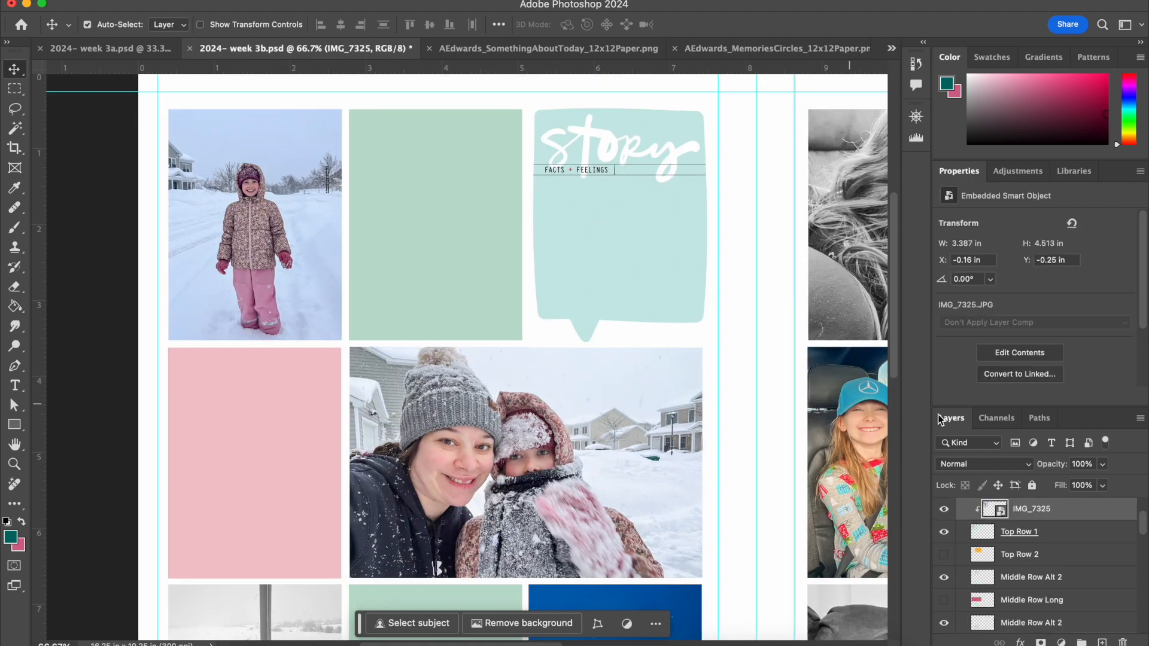
pyautogui.moveTo(1100, 522); pyautogui.dragTo(1053, 564)
pyautogui.moveTo(369, 322); pyautogui.dragTo(543, 312)
pyautogui.rightClick(964, 554)
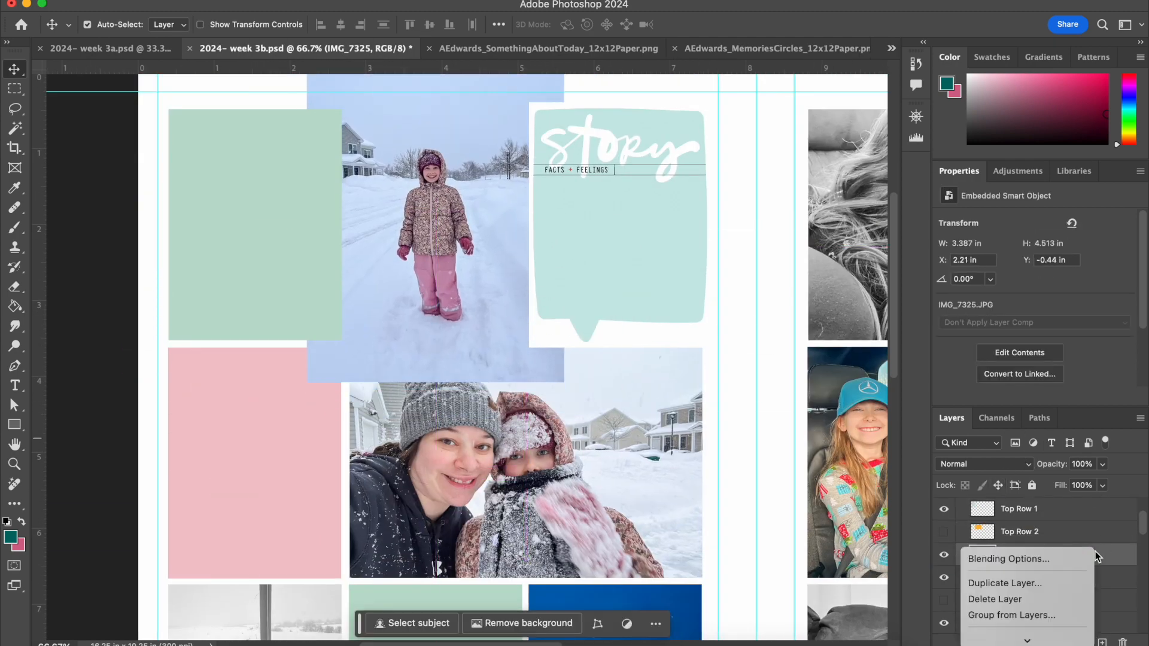
pyautogui.click(1028, 393)
pyautogui.moveTo(457, 282)
pyautogui.mouseDown()
pyautogui.moveTo(457, 268)
pyautogui.moveTo(457, 278)
pyautogui.mouseUp()
# Step: Release IMG_4477_Original from its pocket, reorder it above Top Row 1, move it over the first top-row pocket and clip it there
pyautogui.scroll(-5, 457, 278)
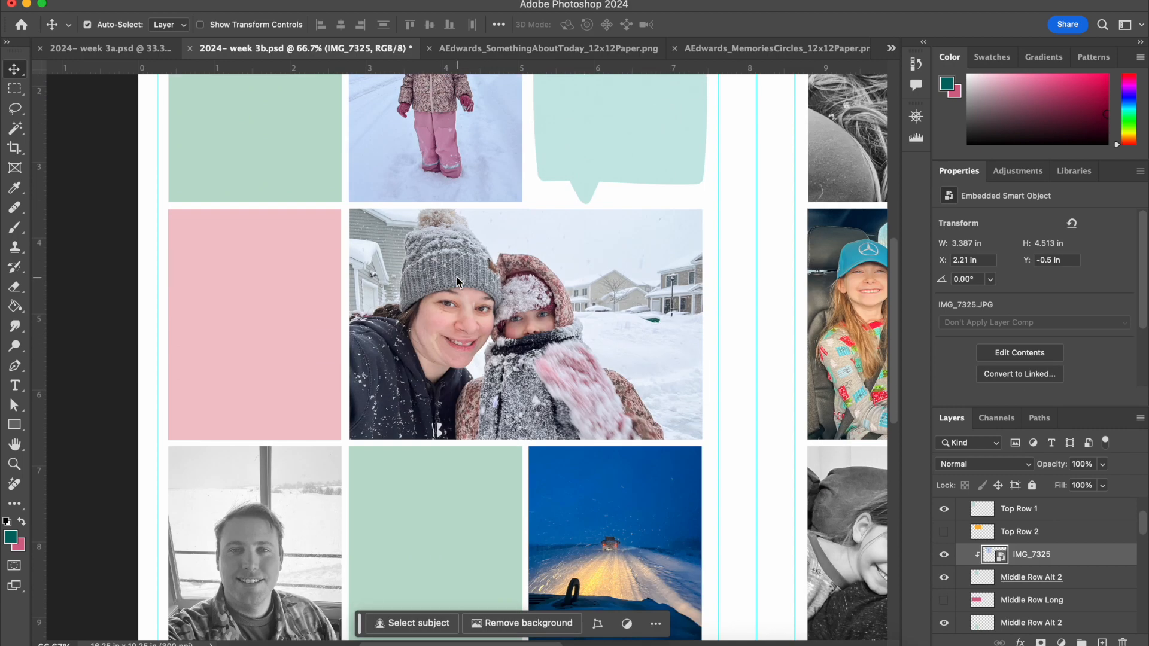
pyautogui.scroll(3, 457, 278)
pyautogui.click(295, 533)
pyautogui.rightClick(1104, 623)
pyautogui.click(1017, 431)
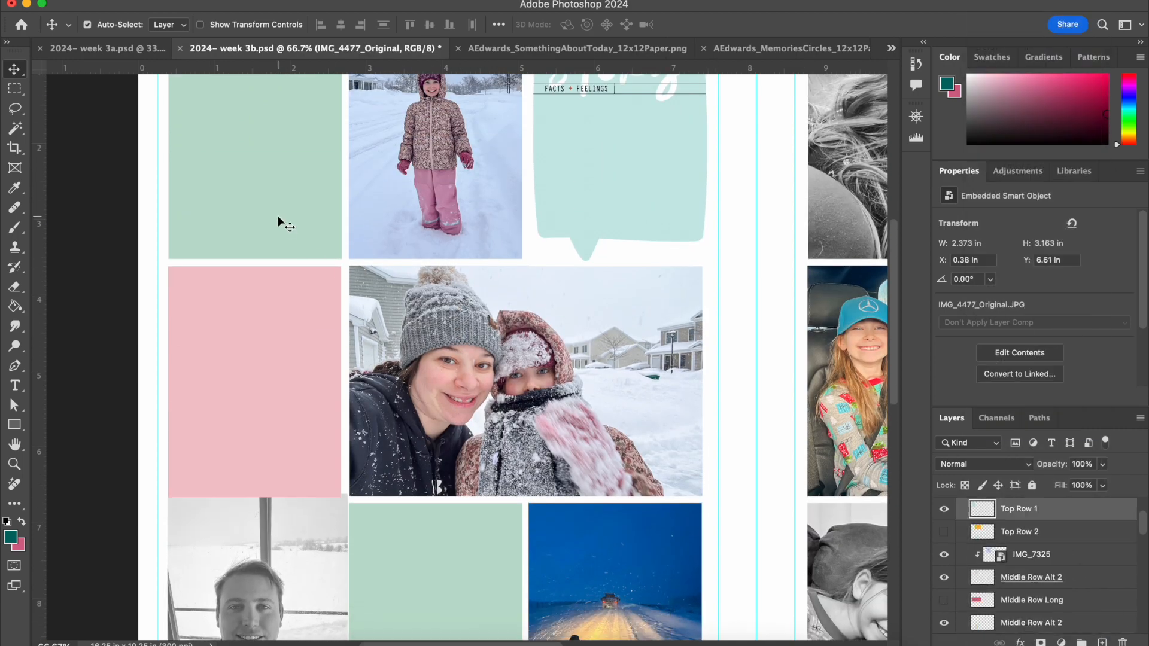
pyautogui.moveTo(1106, 622); pyautogui.dragTo(1087, 507)
pyautogui.moveTo(258, 568); pyautogui.dragTo(320, 188)
pyautogui.rightClick(963, 508)
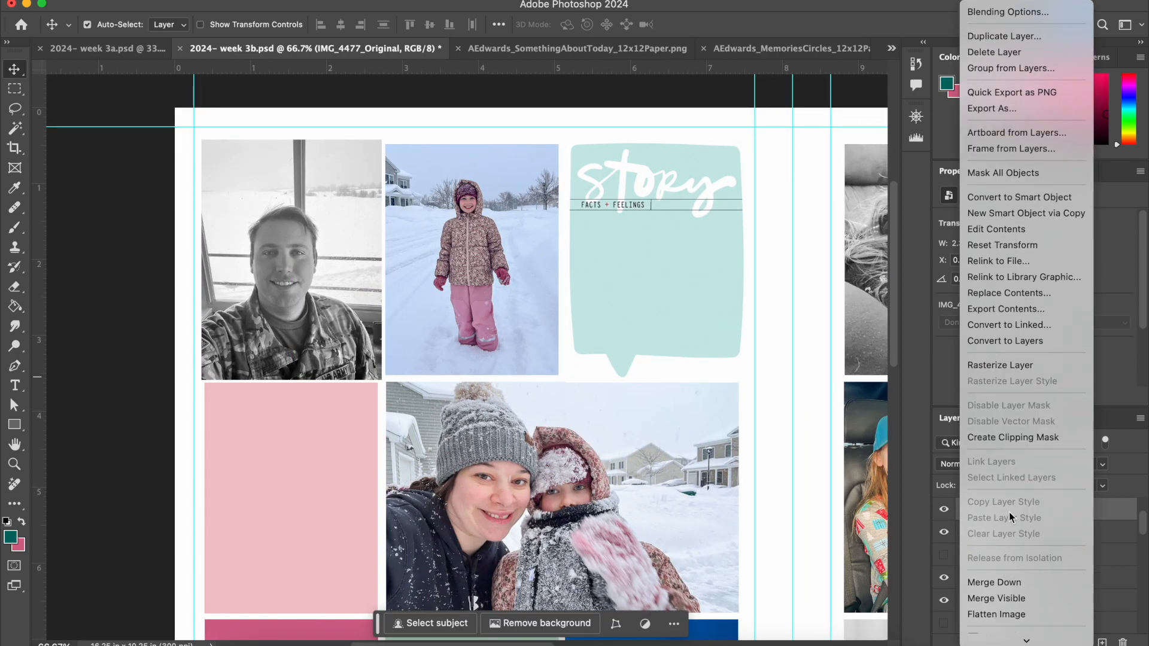
pyautogui.press('Escape')
# Step: Reorder IMG_4479_Original above Middle Row 2, move it over the pink middle-row pocket, clip it and adjust its position
pyautogui.scroll(-5, 696, 467)
pyautogui.click(1110, 626)
pyautogui.scroll(3, 1111, 626)
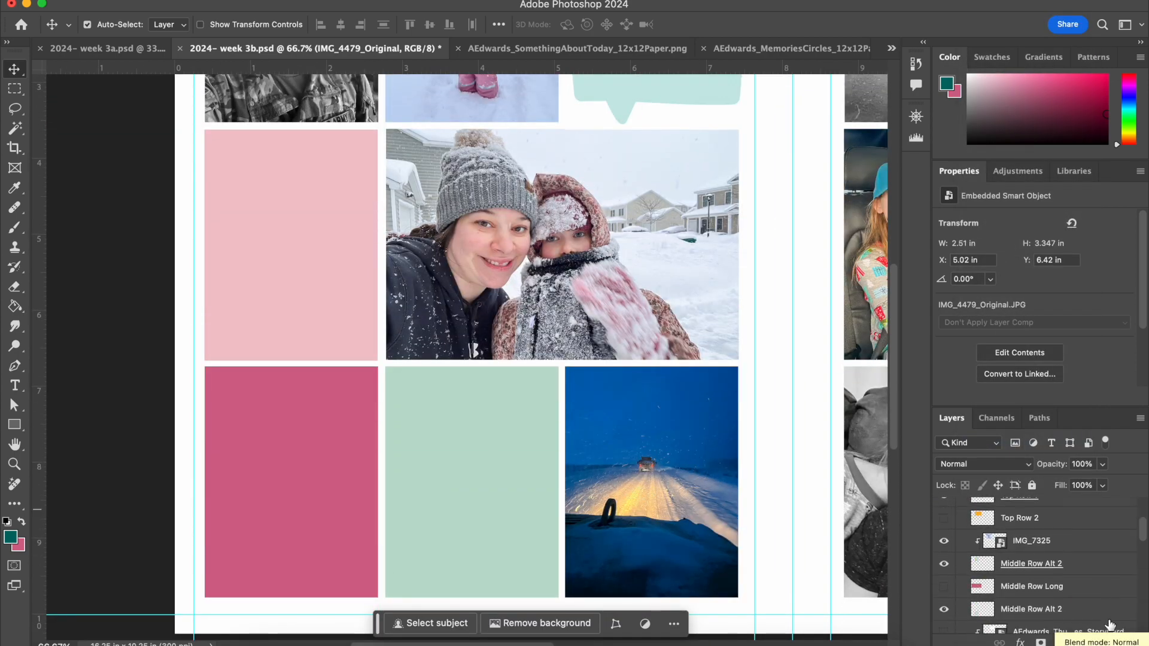
pyautogui.scroll(-5, 1111, 625)
pyautogui.scroll(2, 1103, 556)
pyautogui.moveTo(1104, 586); pyautogui.dragTo(1100, 562)
pyautogui.scroll(-3, 1103, 615)
pyautogui.click(943, 530)
pyautogui.scroll(2, 1101, 544)
pyautogui.doubleClick(1103, 534)
pyautogui.click(1008, 331)
pyautogui.moveTo(721, 496); pyautogui.dragTo(370, 277)
pyautogui.rightClick(1099, 578)
pyautogui.click(1041, 501)
pyautogui.moveTo(323, 320); pyautogui.dragTo(312, 321)
# Step: Hide the green Middle Row Alt 2 and orange Bottom Row 1 pockets in the left page's bottom row
pyautogui.scroll(5, 463, 288)
pyautogui.hscroll(1, 463, 288)
pyautogui.scroll(-2, 463, 289)
pyautogui.scroll(2, 666, 345)
pyautogui.hscroll(1, 666, 345)
pyautogui.scroll(-5, 507, 333)
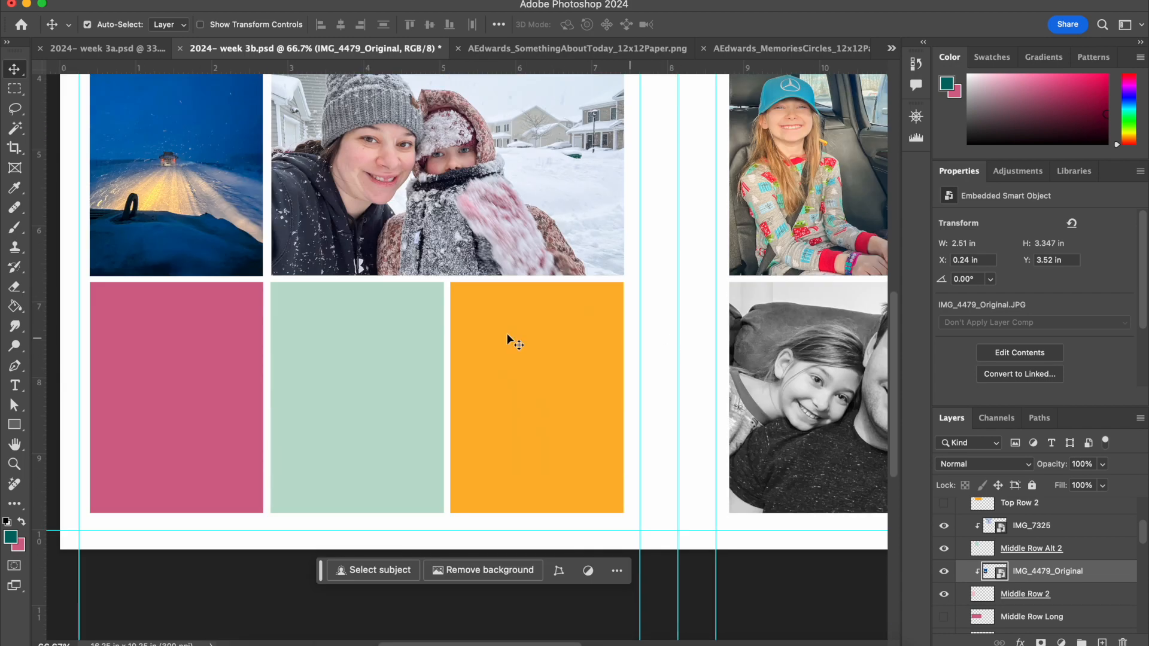
pyautogui.click(386, 377)
pyautogui.click(943, 622)
pyautogui.click(532, 401)
pyautogui.click(943, 623)
pyautogui.scroll(-5, 1010, 592)
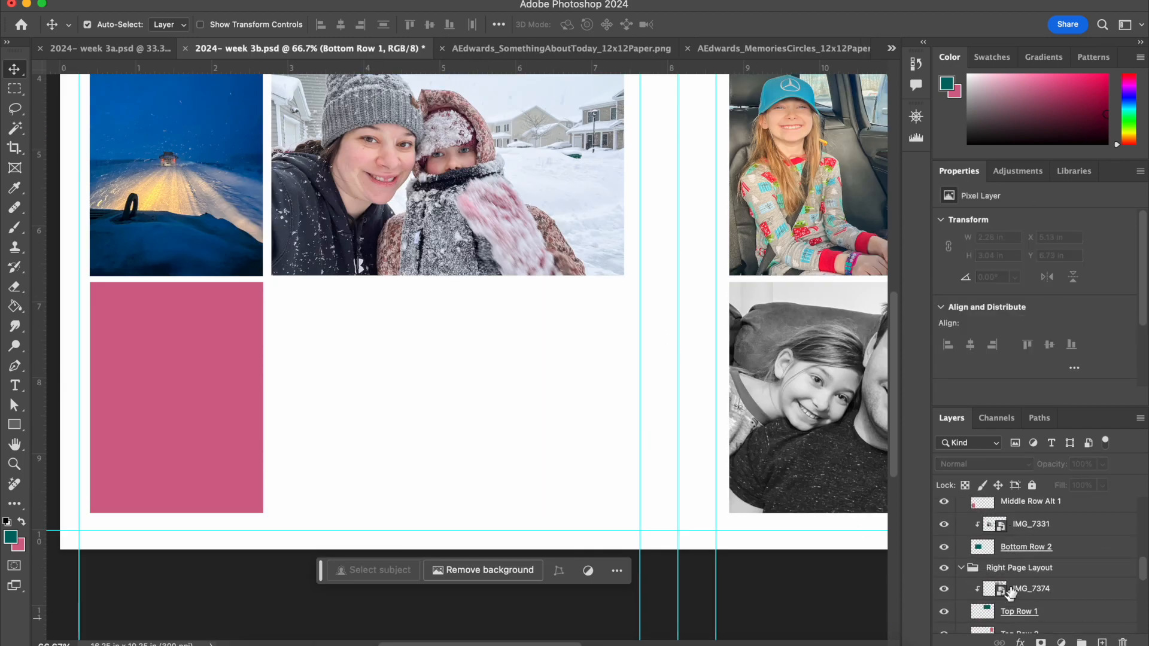
# Step: Show the orange Top Row 2 pocket and place it at X 0.4 in, Y 6.73 in, with the pink Middle Row Alt 1 pocket beside it
pyautogui.scroll(3, 1067, 571)
pyautogui.scroll(3, 1015, 571)
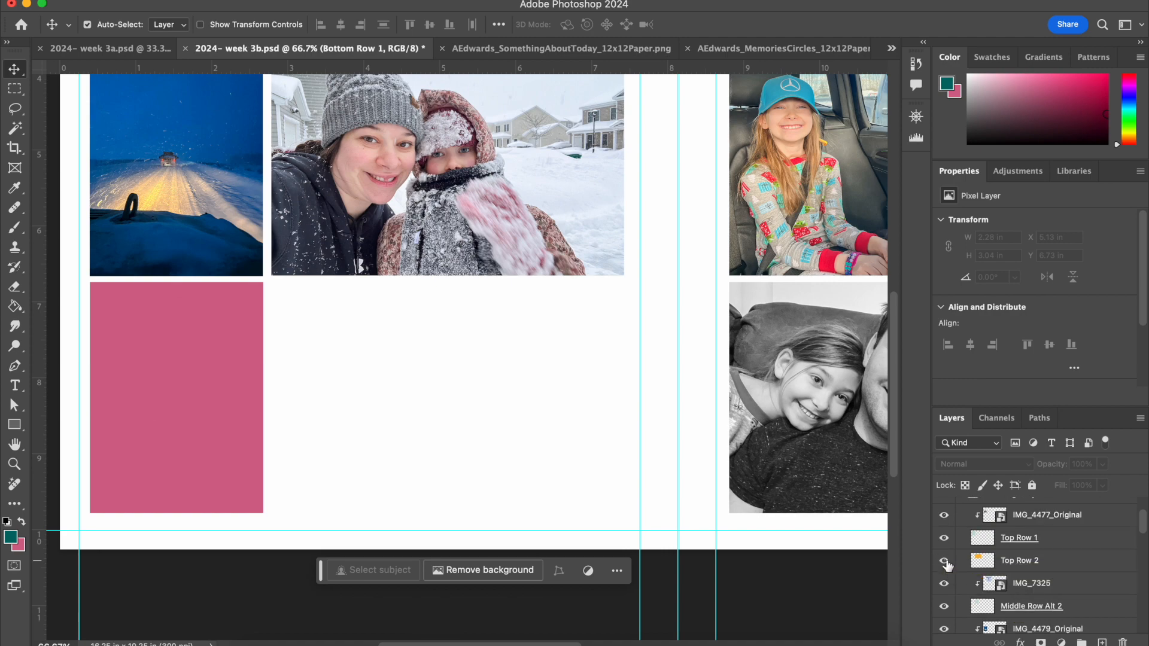
pyautogui.scroll(2, 946, 564)
pyautogui.scroll(10, 710, 446)
pyautogui.scroll(-6, 710, 449)
pyautogui.scroll(-1, 1018, 556)
pyautogui.click(1047, 589)
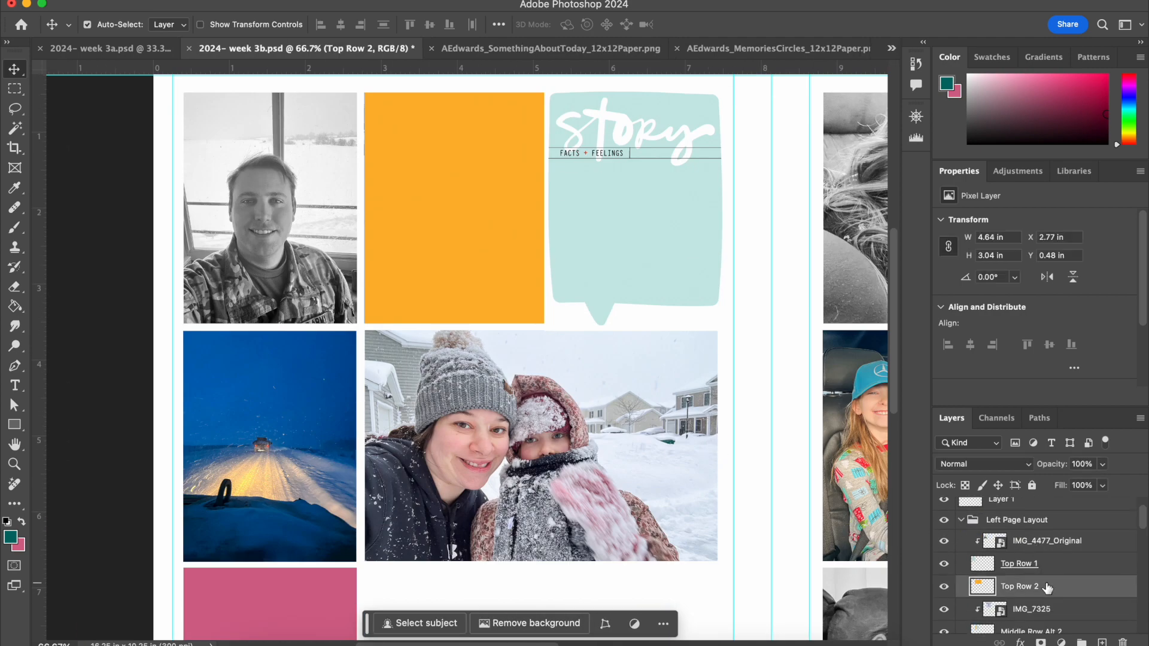
pyautogui.moveTo(511, 89); pyautogui.dragTo(547, 477)
pyautogui.moveTo(347, 410); pyautogui.dragTo(384, 414)
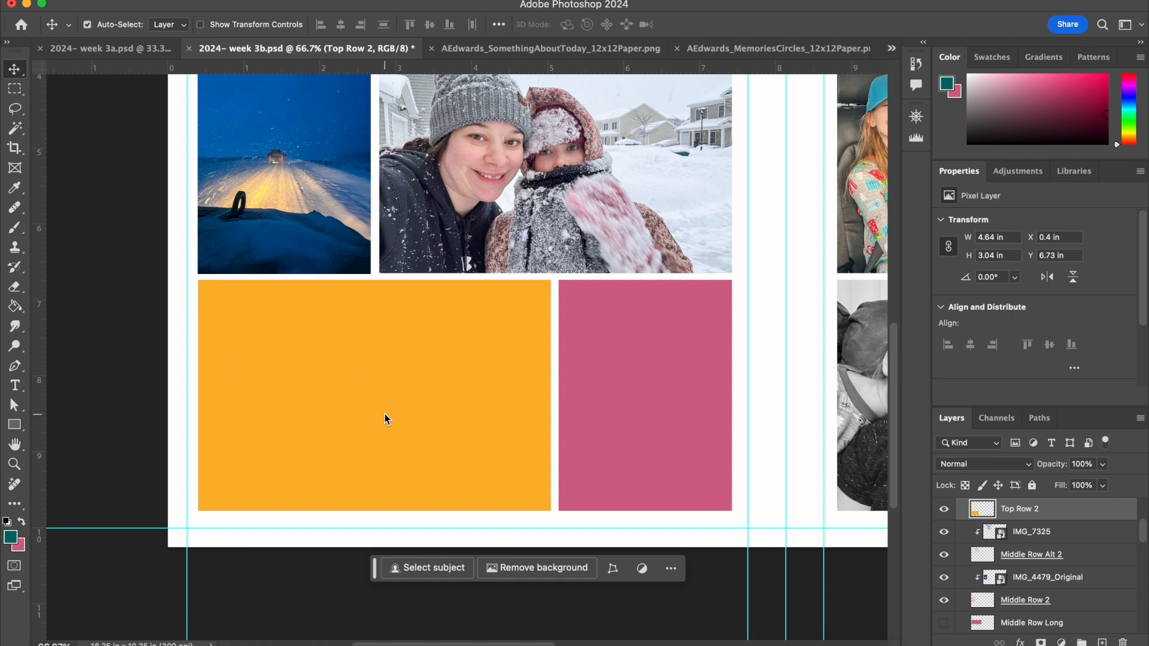
pyautogui.press('super+minus')
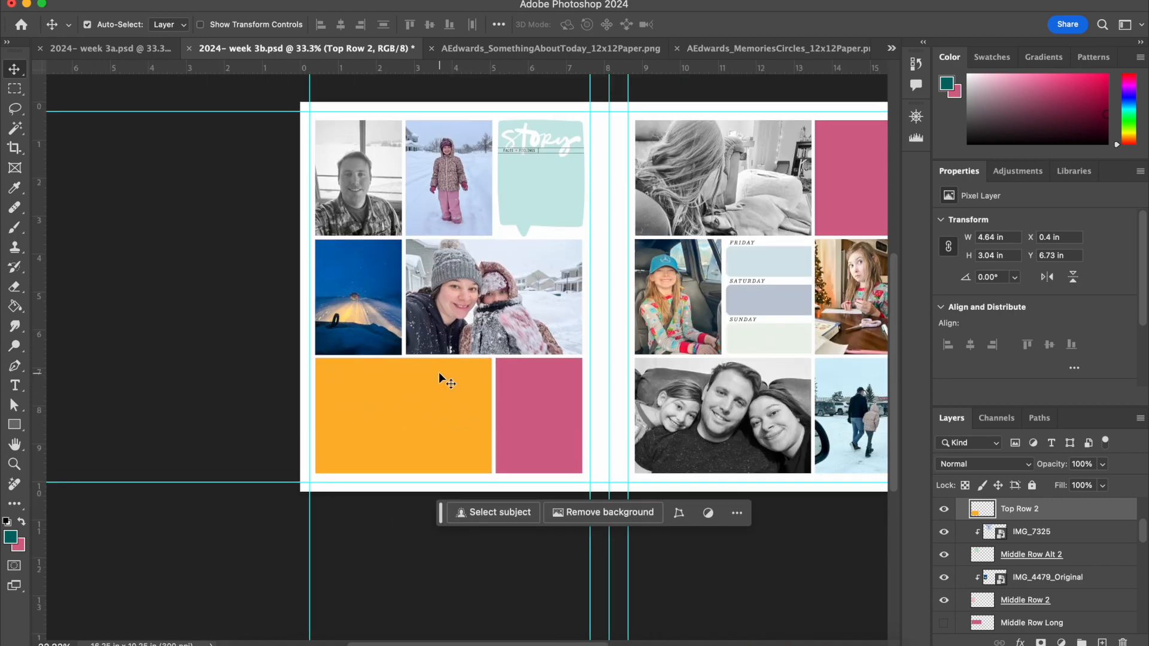
# Step: Place IMG_7371 copy at about 46% over the wide bottom-row pocket on the left page and clip it to Top Row 2
pyautogui.click(153, 49)
pyautogui.click(346, 48)
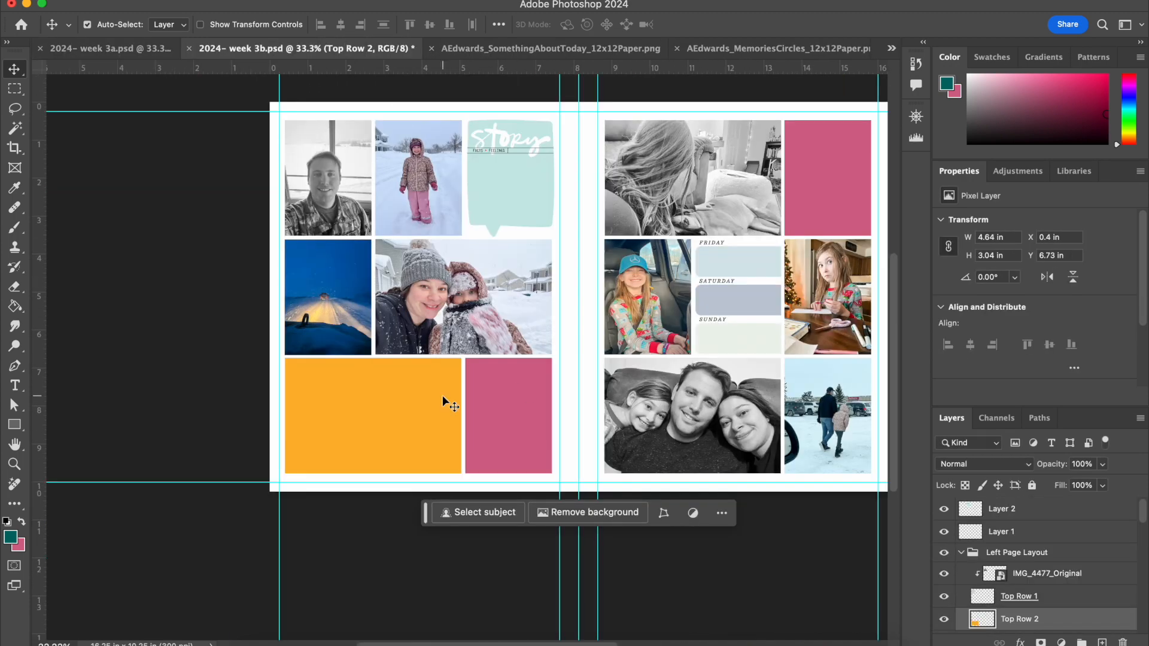
pyautogui.hscroll(1, 442, 395)
pyautogui.click(257, 644)
pyautogui.rightClick(257, 644)
pyautogui.click(359, 309)
pyautogui.moveTo(666, 385); pyautogui.dragTo(218, 541)
pyautogui.moveTo(823, 105); pyautogui.dragTo(547, 313)
pyautogui.moveTo(436, 455); pyautogui.dragTo(398, 453)
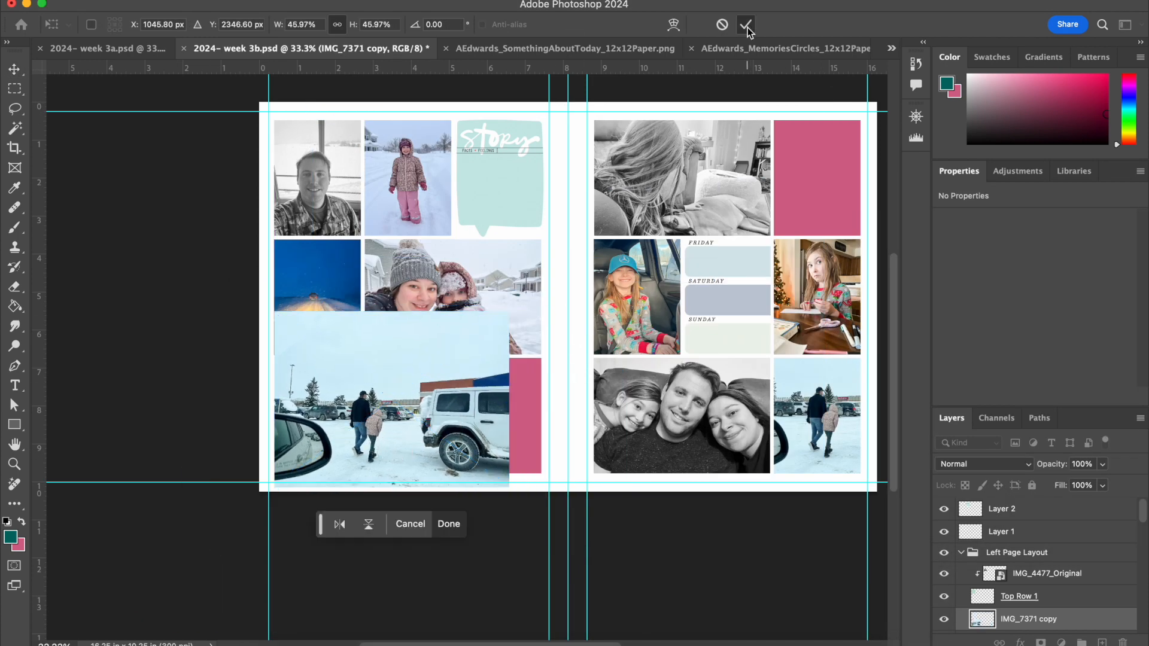
pyautogui.click(745, 26)
pyautogui.rightClick(1042, 619)
pyautogui.click(1017, 431)
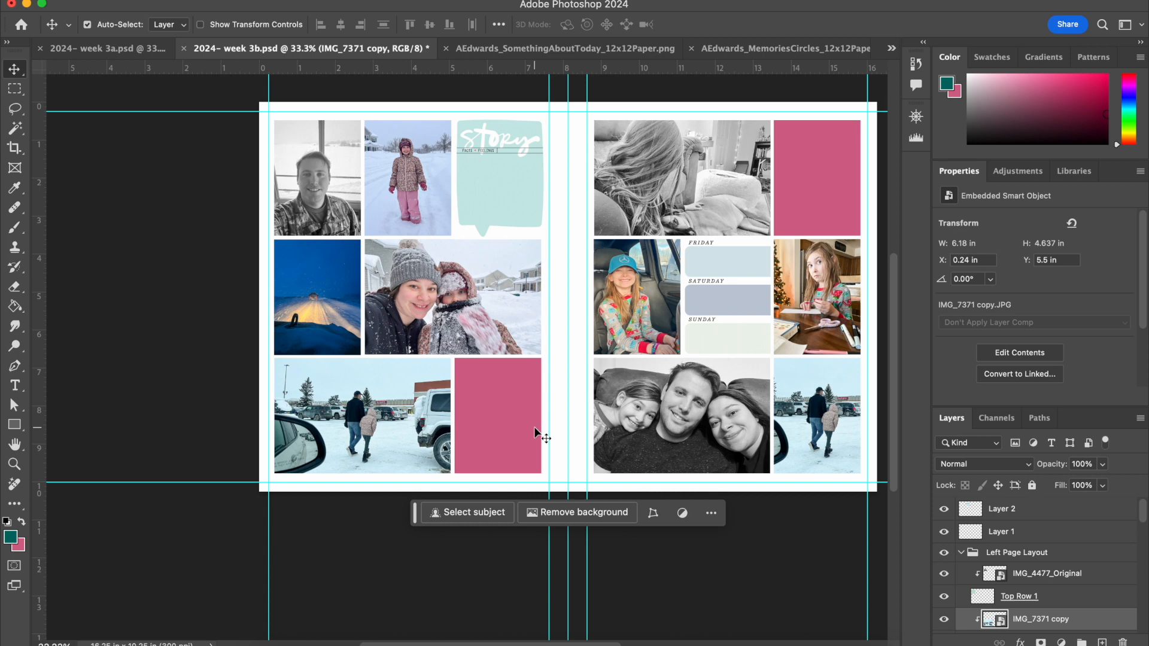
# Step: Switch to AEdwards_SomethingAboutToday_12x12Paper.png, identify the layer holding the Thursday card by toggling layer visibility, and select Layer 3
pyautogui.click(608, 53)
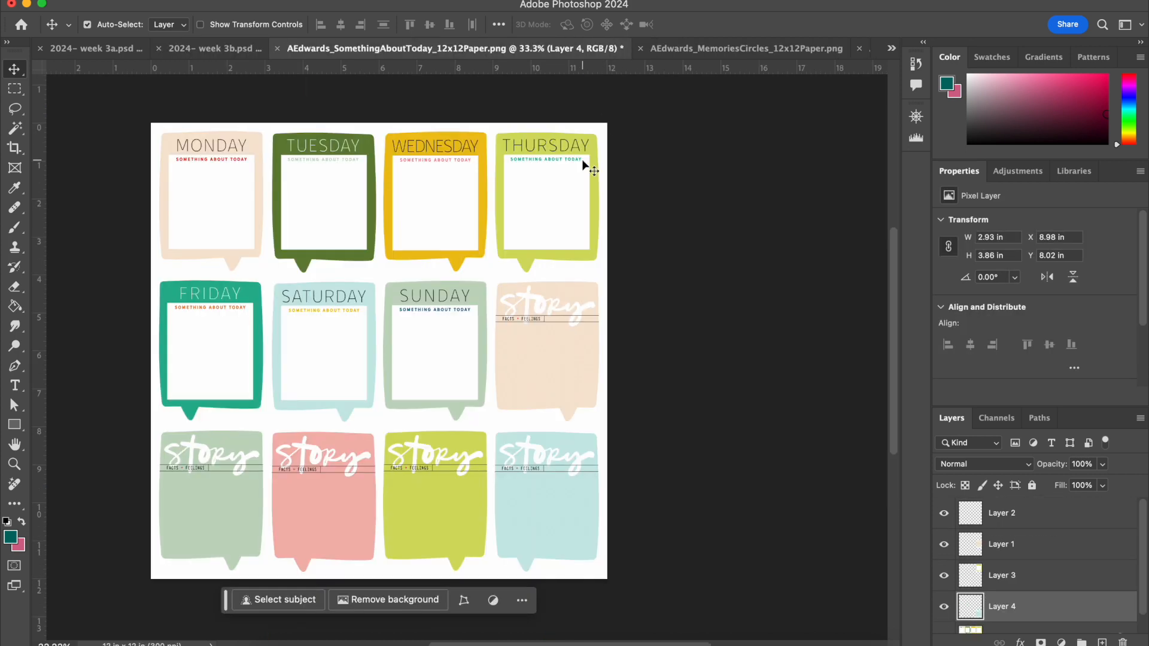
pyautogui.scroll(-1, 946, 625)
pyautogui.click(946, 620)
pyautogui.click(993, 524)
pyautogui.click(993, 556)
pyautogui.click(945, 557)
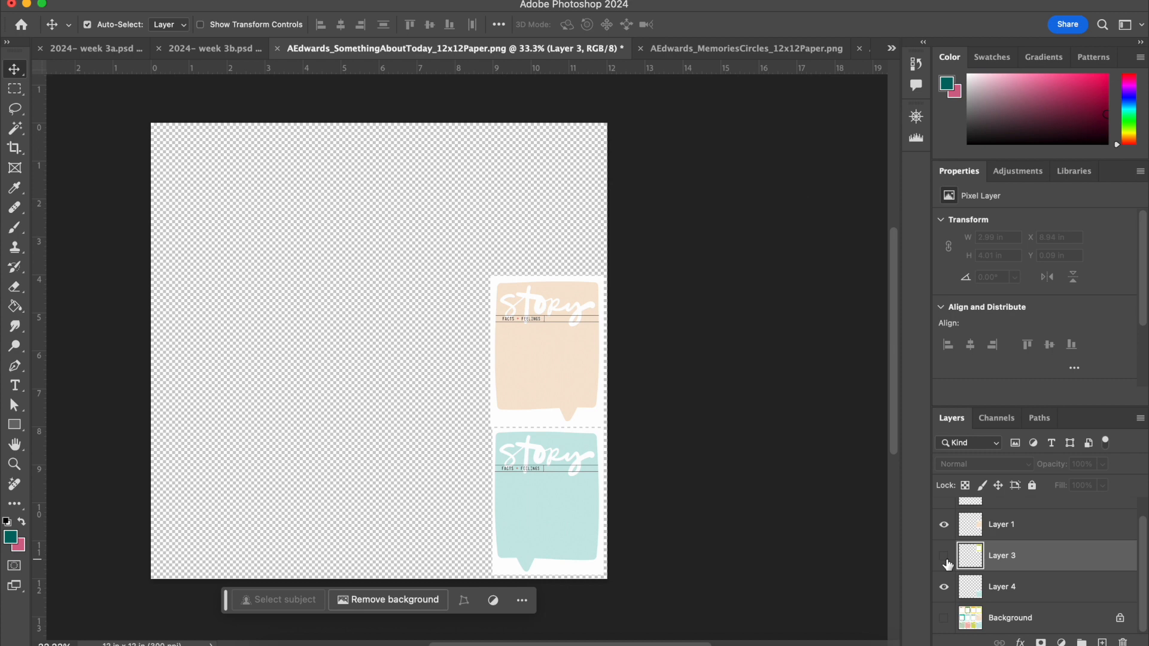
pyautogui.click(946, 558)
pyautogui.click(945, 621)
# Step: Fill the Thursday card's frame and lettering gaps with the aqua of the story card, then return to the week 3b spread
pyautogui.click(11, 537)
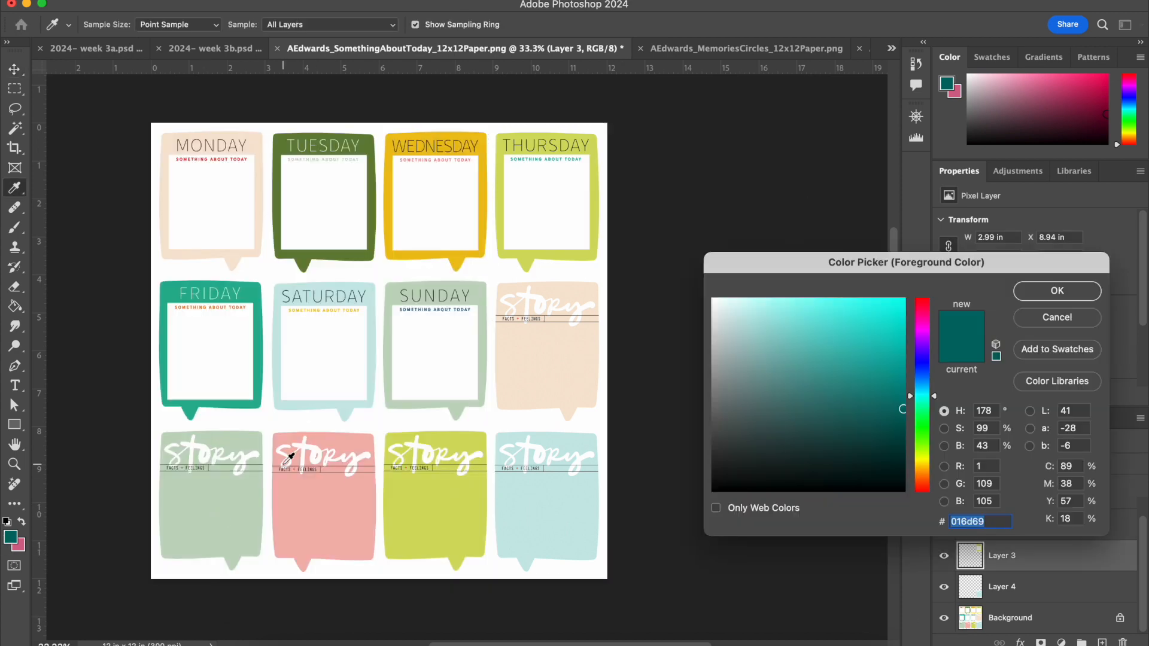
pyautogui.click(1056, 291)
pyautogui.click(17, 484)
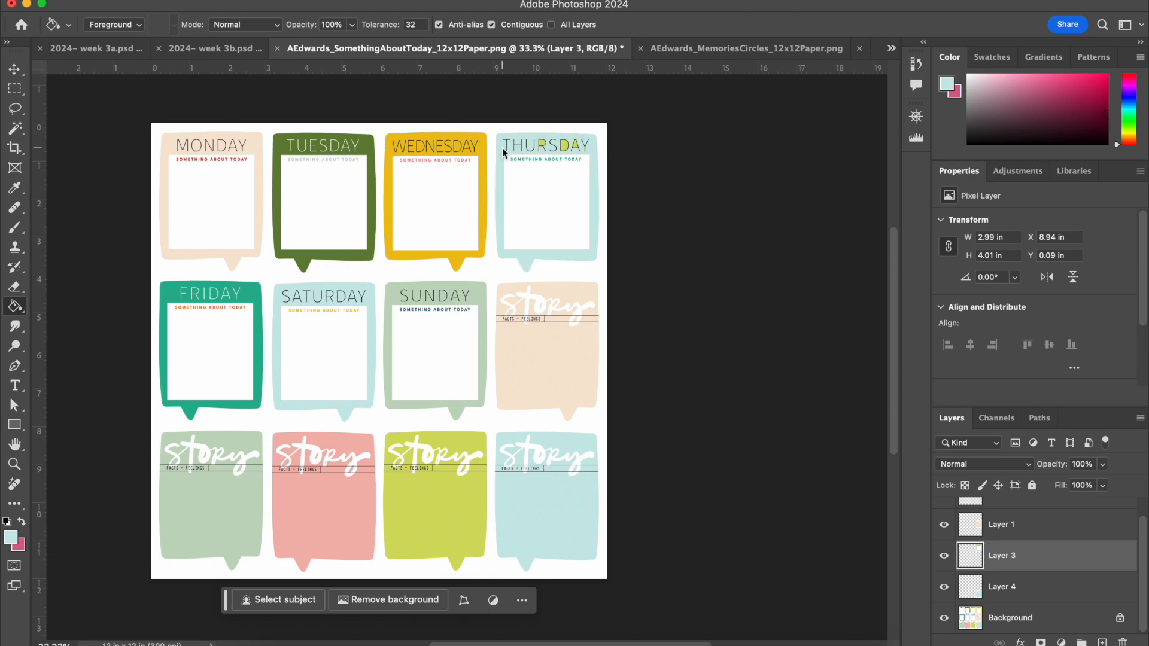
pyautogui.scroll(3, 503, 152)
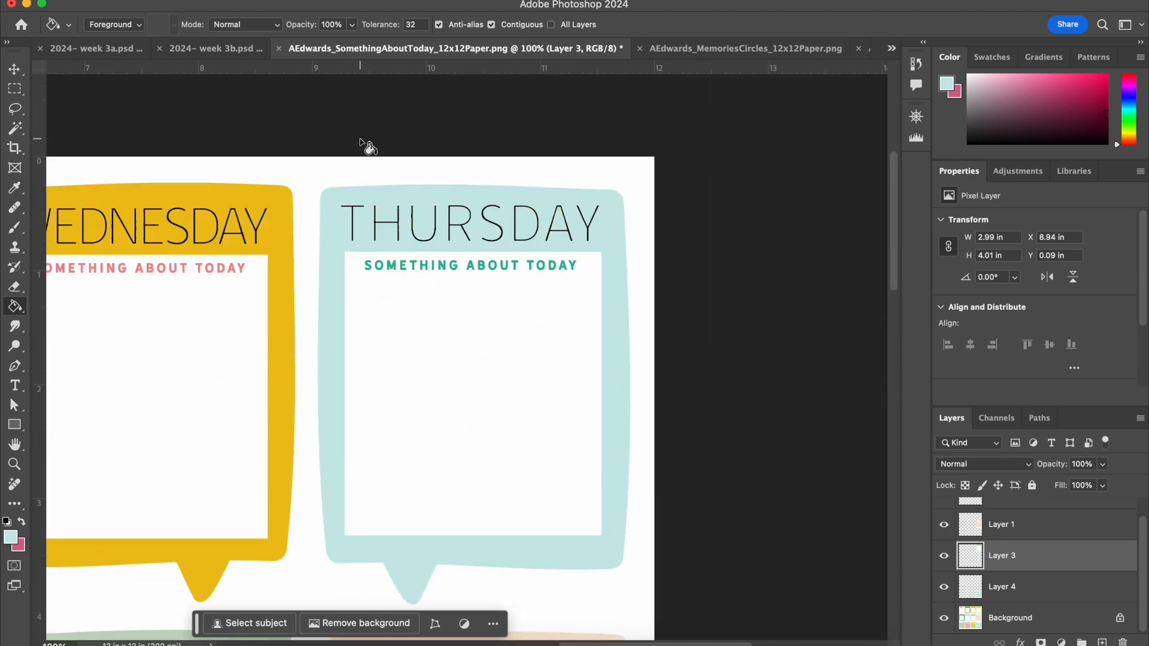
pyautogui.click(216, 49)
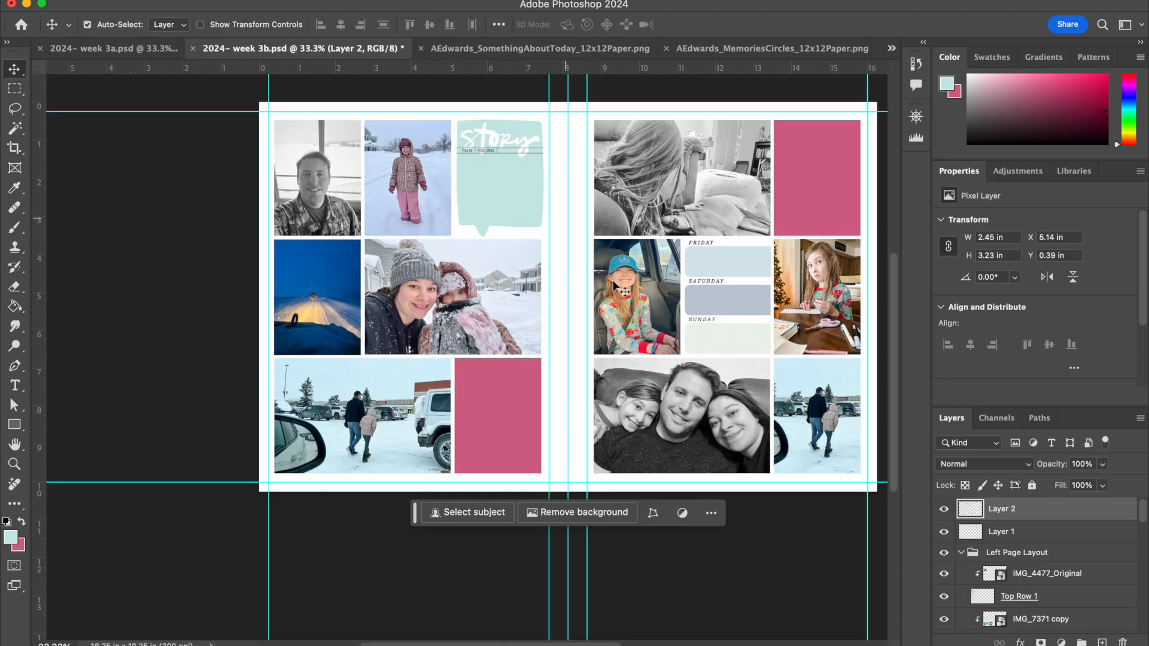
# Step: Hide the story card on Layer 2, paste the Thursday card and scale it to about 80% over the left page's third top-row pocket
pyautogui.click(945, 510)
pyautogui.press('super+v')
pyautogui.moveTo(539, 309); pyautogui.dragTo(485, 201)
pyautogui.click(219, 1)
pyautogui.moveTo(178, 0)
pyautogui.moveTo(240, 333)
pyautogui.click(431, 356)
pyautogui.moveTo(570, 266); pyautogui.dragTo(541, 233)
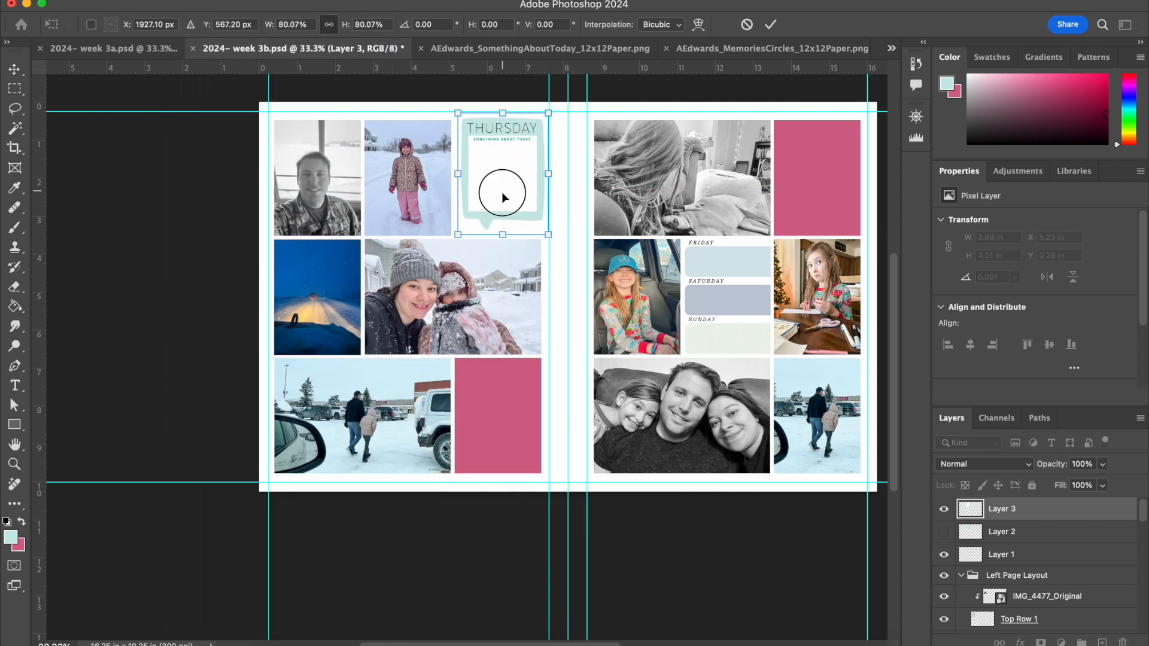
pyautogui.moveTo(501, 192); pyautogui.dragTo(499, 197)
pyautogui.click(770, 25)
# Step: Move the parking-lot photo to the narrow bottom-row pocket on the left page and clip it to Middle Row Alt 1
pyautogui.press('super+bracketright')
pyautogui.press('super+alt+g')
pyautogui.moveTo(359, 425); pyautogui.dragTo(527, 431)
# Step: Free the This Week paper from the right page's orange middle-row pocket and restack its layer
pyautogui.click(728, 303)
pyautogui.rightClick(1107, 622)
pyautogui.click(1021, 433)
pyautogui.moveTo(791, 292); pyautogui.dragTo(765, 418)
pyautogui.scroll(5, 1111, 618)
pyautogui.scroll(-7, 1103, 603)
pyautogui.moveTo(1090, 549); pyautogui.dragTo(1072, 564)
pyautogui.moveTo(1070, 572); pyautogui.dragTo(1060, 609)
# Step: Place the This Week paper at X -0.65 in, Y 0.81 in over the left page's wide bottom-row pocket and clip it to Top Row 2
pyautogui.moveTo(753, 401); pyautogui.dragTo(367, 501)
pyautogui.scroll(2, 1100, 611)
pyautogui.scroll(-2, 1098, 614)
pyautogui.moveTo(1097, 619); pyautogui.dragTo(1090, 540)
pyautogui.moveTo(1088, 553); pyautogui.dragTo(1068, 520)
pyautogui.moveTo(335, 407); pyautogui.dragTo(327, 336)
pyautogui.moveTo(333, 395); pyautogui.dragTo(333, 360)
pyautogui.rightClick(1101, 532)
pyautogui.scroll(-10, 1044, 547)
pyautogui.click(1041, 543)
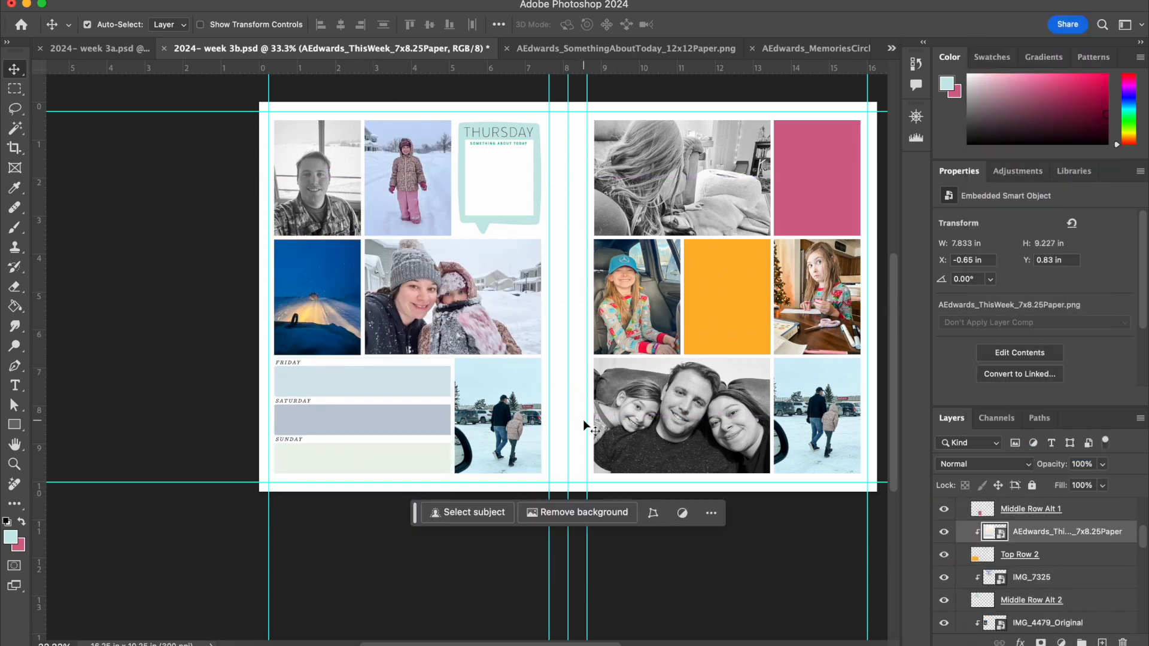
pyautogui.press('super+equal')
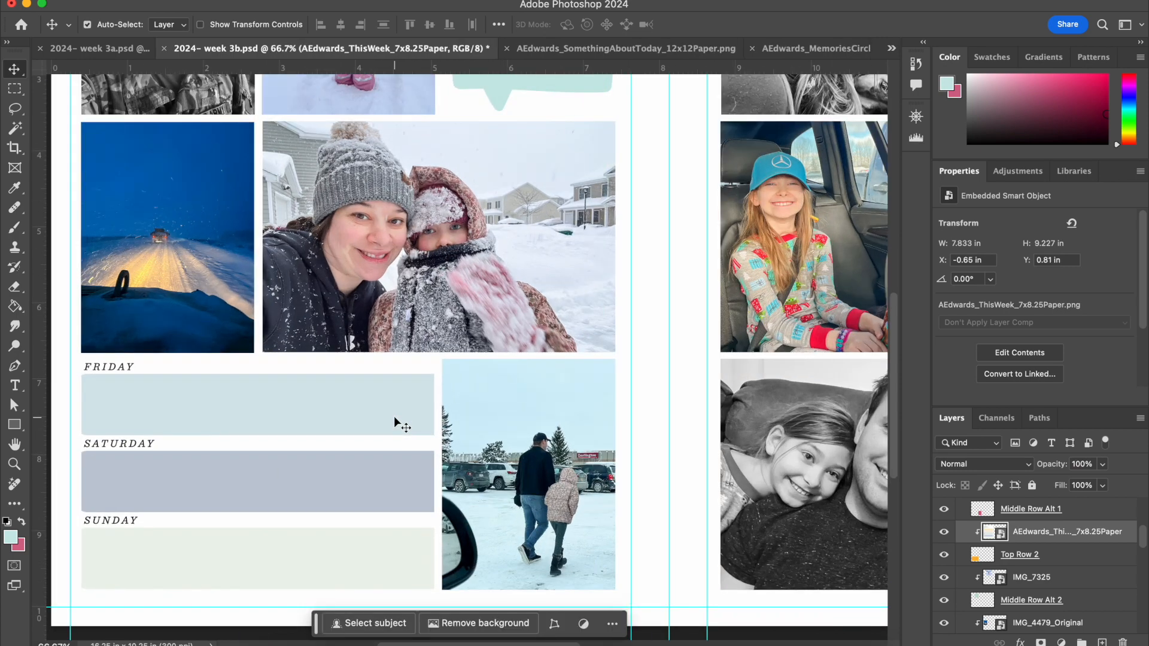
pyautogui.press('super+minus')
pyautogui.press('super+minus')
# Step: Bring the pink rectangle from week 3a into week 3b and place it at X 12.87 in, Y 0.82 in on the wide top-row photo
pyautogui.click(722, 244)
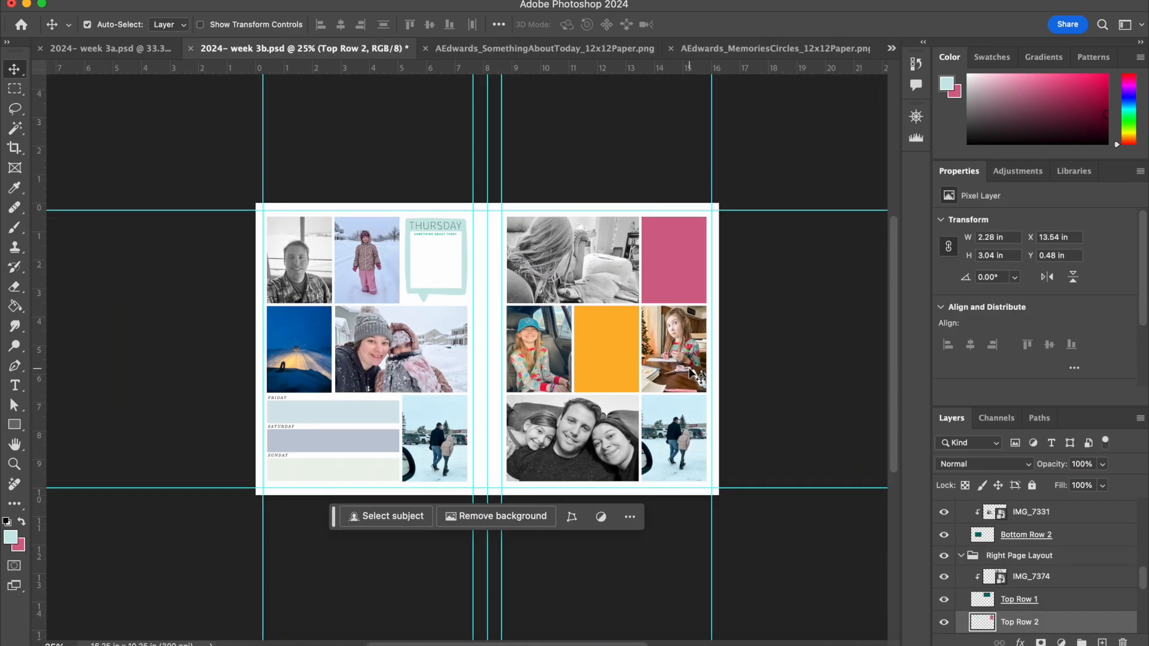
pyautogui.scroll(2, 689, 371)
pyautogui.press('super+equal')
pyautogui.click(111, 48)
pyautogui.click(465, 240)
pyautogui.scroll(-3, 1077, 568)
pyautogui.click(1065, 594)
pyautogui.moveTo(740, 296); pyautogui.dragTo(390, 304)
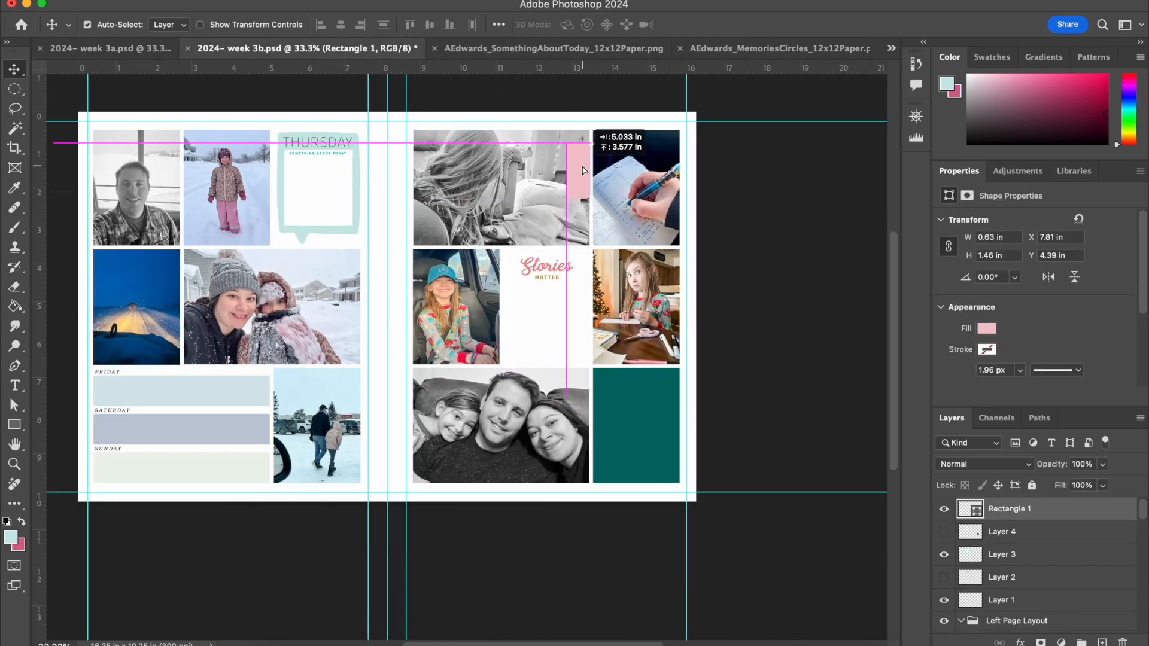
# Step: Place AEdwards_FridayStories_StoryCard from the AEdwards_StoryCards folder in the spread and rotate it -90°
pyautogui.click(280, 645)
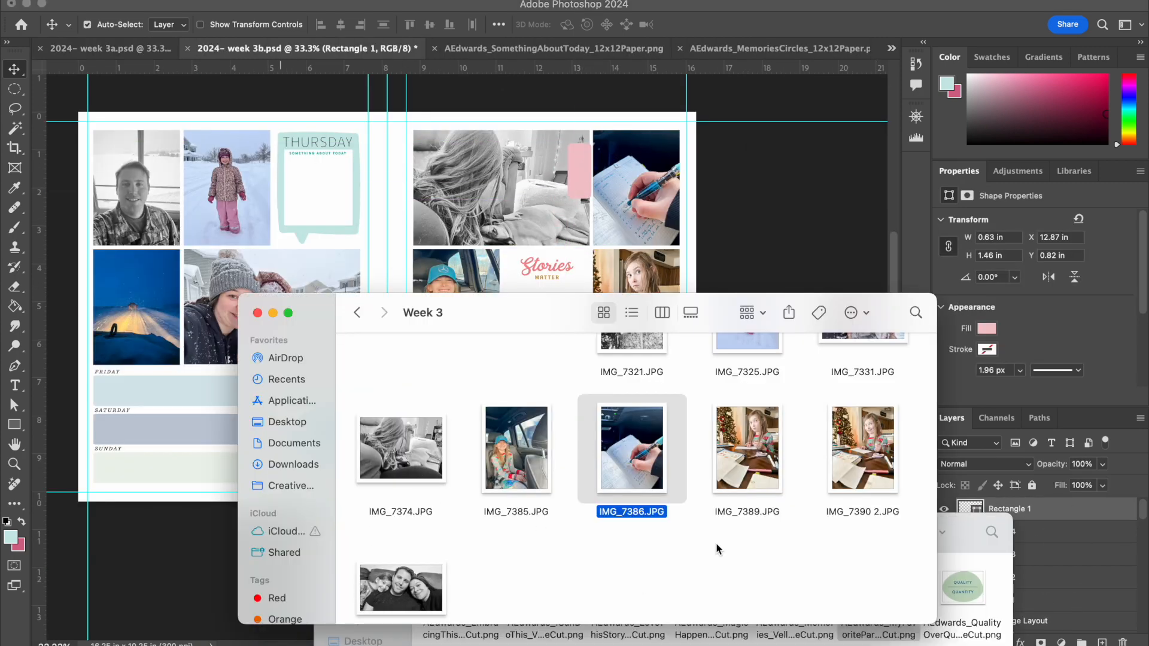
pyautogui.click(971, 538)
pyautogui.click(433, 532)
pyautogui.doubleClick(959, 597)
pyautogui.click(470, 604)
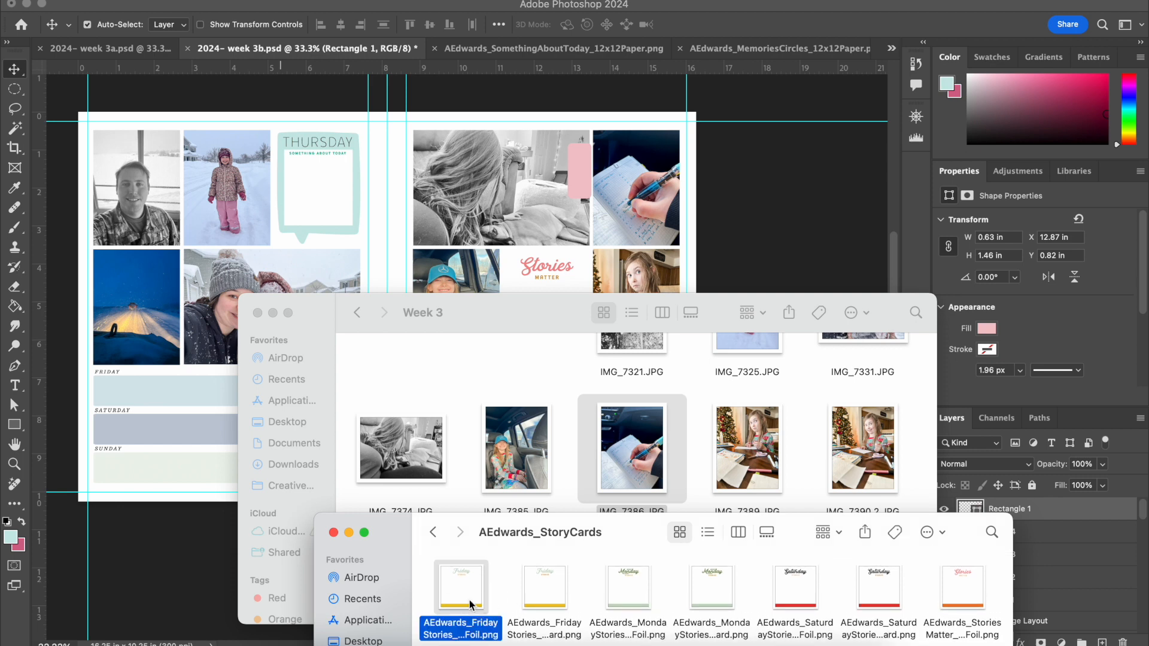
pyautogui.moveTo(645, 247); pyautogui.dragTo(646, 248)
pyautogui.rightClick(558, 314)
pyautogui.click(602, 563)
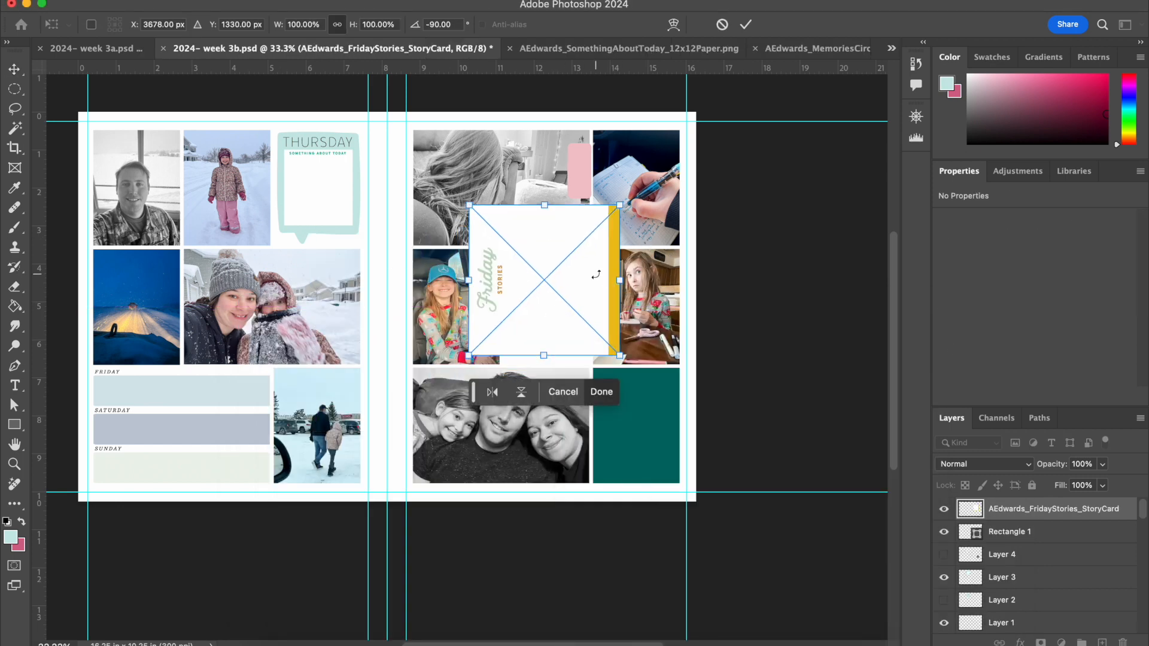
# Step: Position the Friday Stories card's title over the pink rectangle and clip the card to it
pyautogui.moveTo(545, 311); pyautogui.dragTo(638, 187)
pyautogui.press('Return')
pyautogui.rightClick(1085, 509)
pyautogui.click(1009, 395)
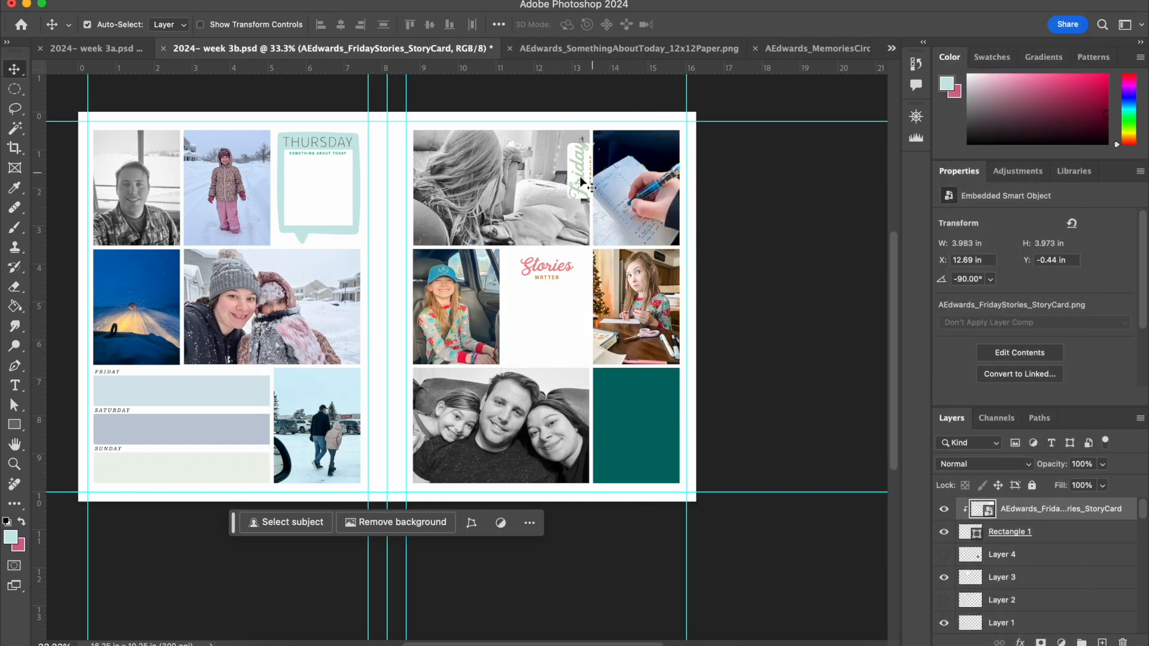
# Step: Enlarge the rectangle behind the Friday title to about 0.84 × 1.97 in and adjust its position with the card on the wide top-row photo
pyautogui.click(1060, 533)
pyautogui.click(179, 1)
pyautogui.moveTo(224, 333)
pyautogui.click(425, 355)
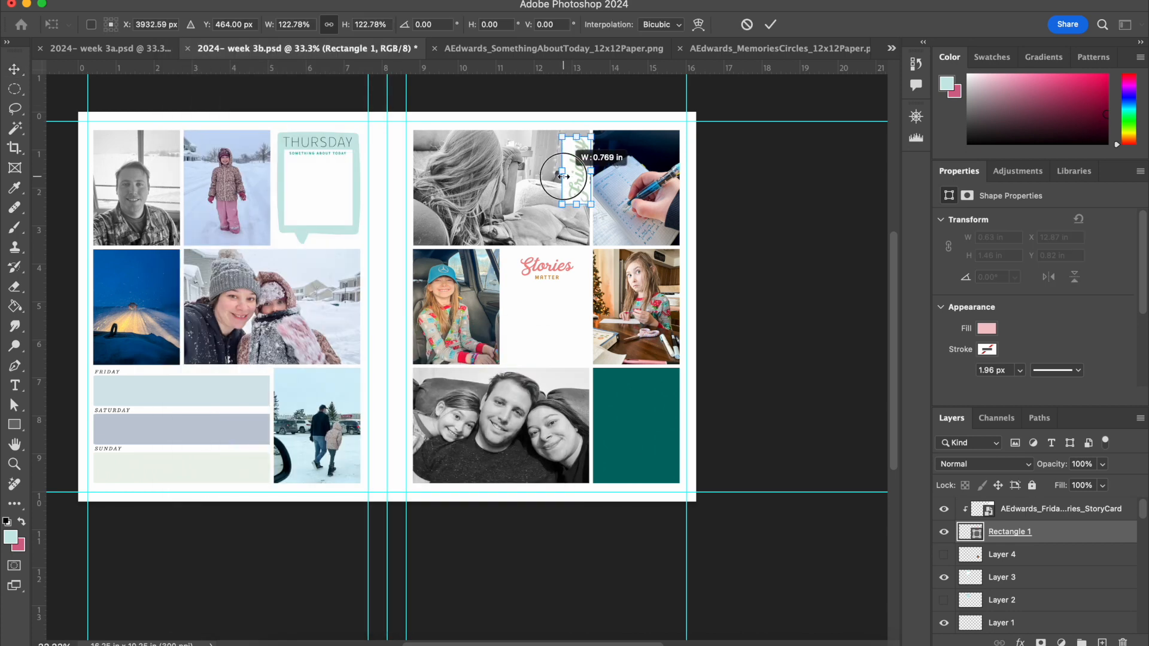
pyautogui.moveTo(589, 192); pyautogui.dragTo(571, 200)
pyautogui.click(770, 24)
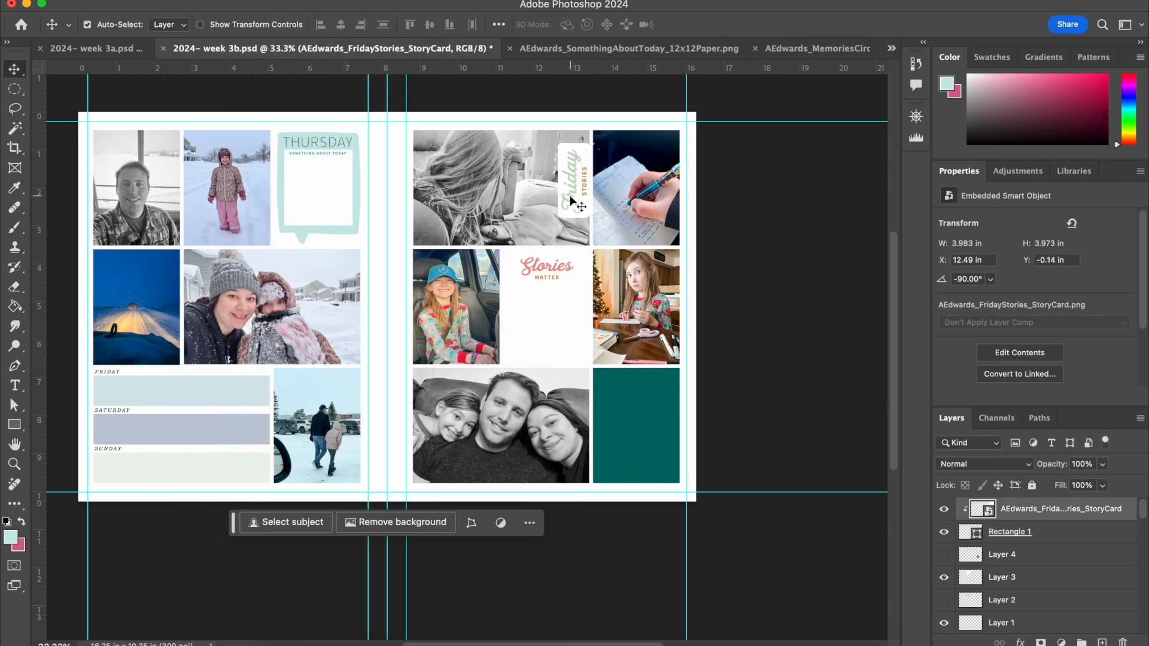
pyautogui.click(1075, 532)
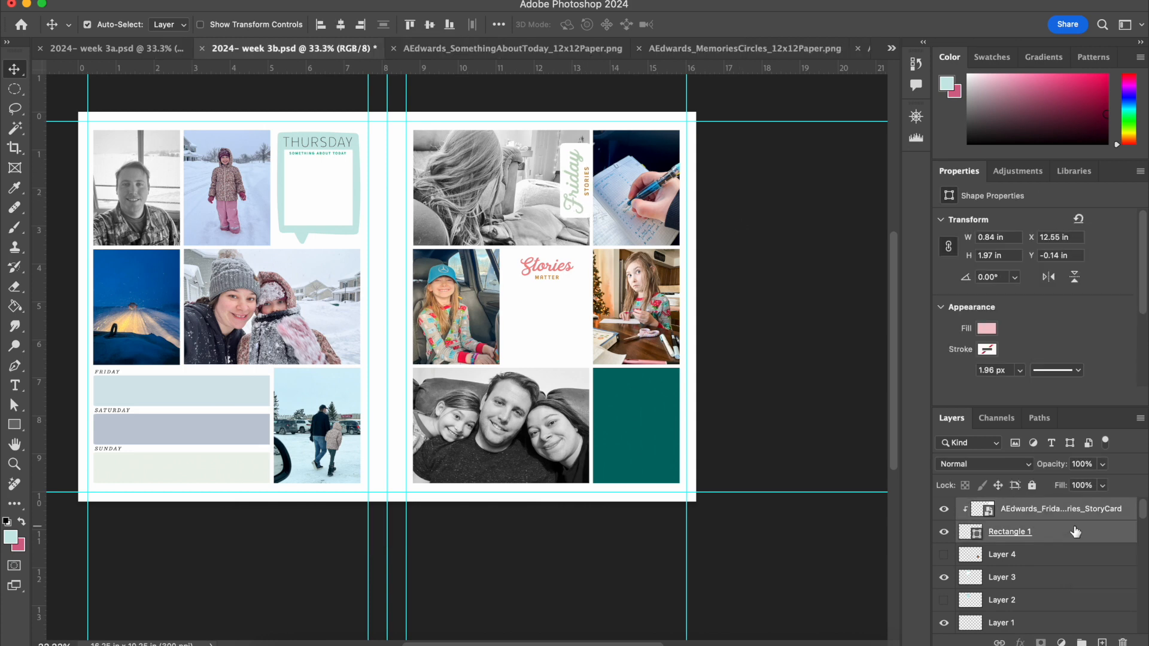
pyautogui.click(872, 375)
pyautogui.click(572, 185)
# Step: Hide the Stories Matter card in the right page's orange middle-row pocket
pyautogui.click(728, 206)
pyautogui.click(585, 314)
pyautogui.click(944, 622)
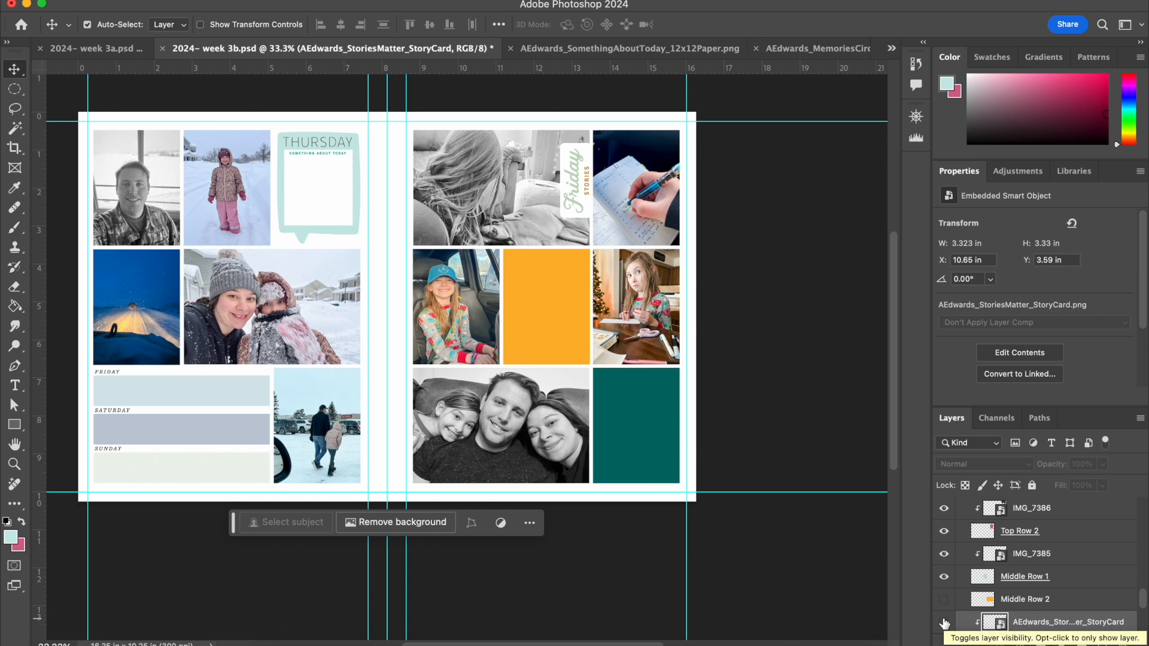
# Step: Select the right page's teal pocket, then copy the Sunday card in AEdwards_SomethingAboutToday_12x12Paper.png to its own layer
pyautogui.click(629, 437)
pyautogui.click(595, 49)
pyautogui.scroll(6, 673, 272)
pyautogui.hscroll(4, 673, 273)
pyautogui.click(521, 251)
pyautogui.click(15, 88)
pyautogui.click(68, 89)
pyautogui.moveTo(387, 112); pyautogui.dragTo(717, 560)
pyautogui.rightClick(609, 400)
pyautogui.click(652, 365)
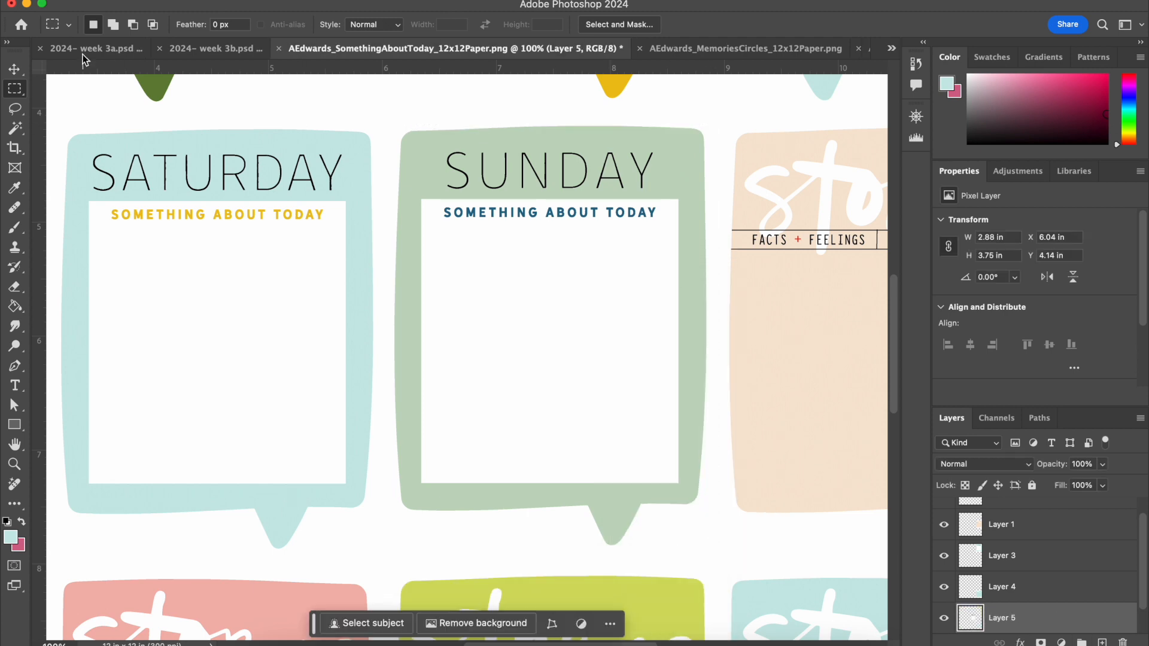
# Step: Add the Sunday card to week 3b at 2.34 × 3.04 in, X 13.51 in, Y 6.8 in, and hide the teal Bottom Row 2 pocket
pyautogui.click(177, 49)
pyautogui.moveTo(396, 309); pyautogui.dragTo(657, 442)
pyautogui.click(174, 2)
pyautogui.moveTo(353, 333)
pyautogui.click(421, 354)
pyautogui.moveTo(703, 510); pyautogui.dragTo(668, 486)
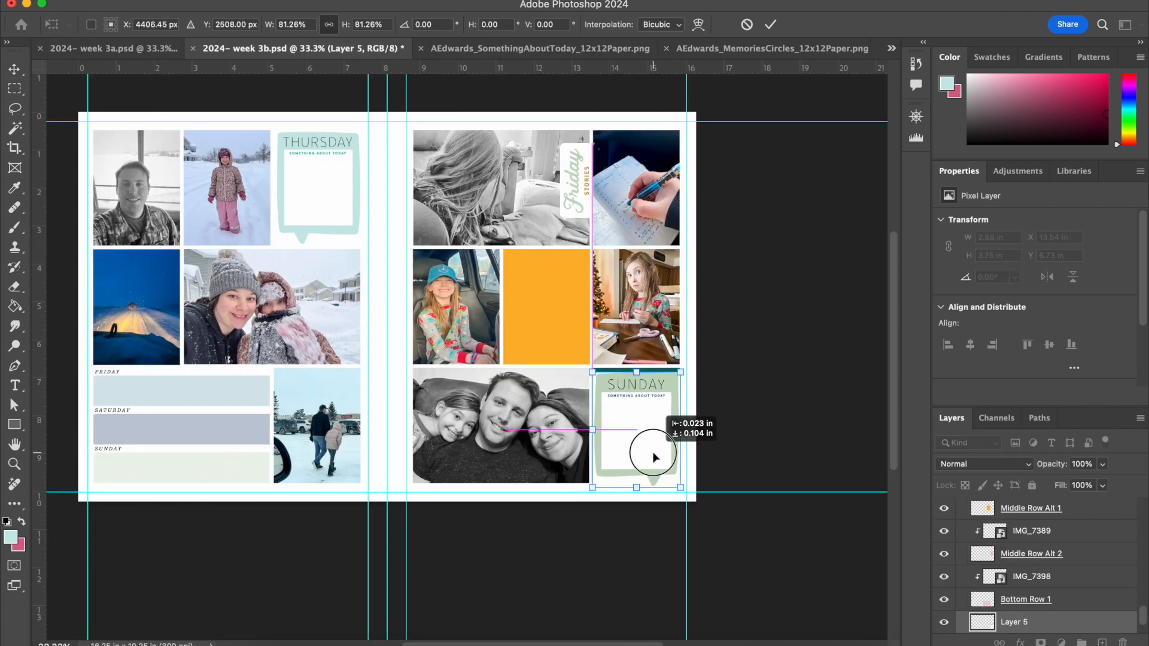
pyautogui.press('Return')
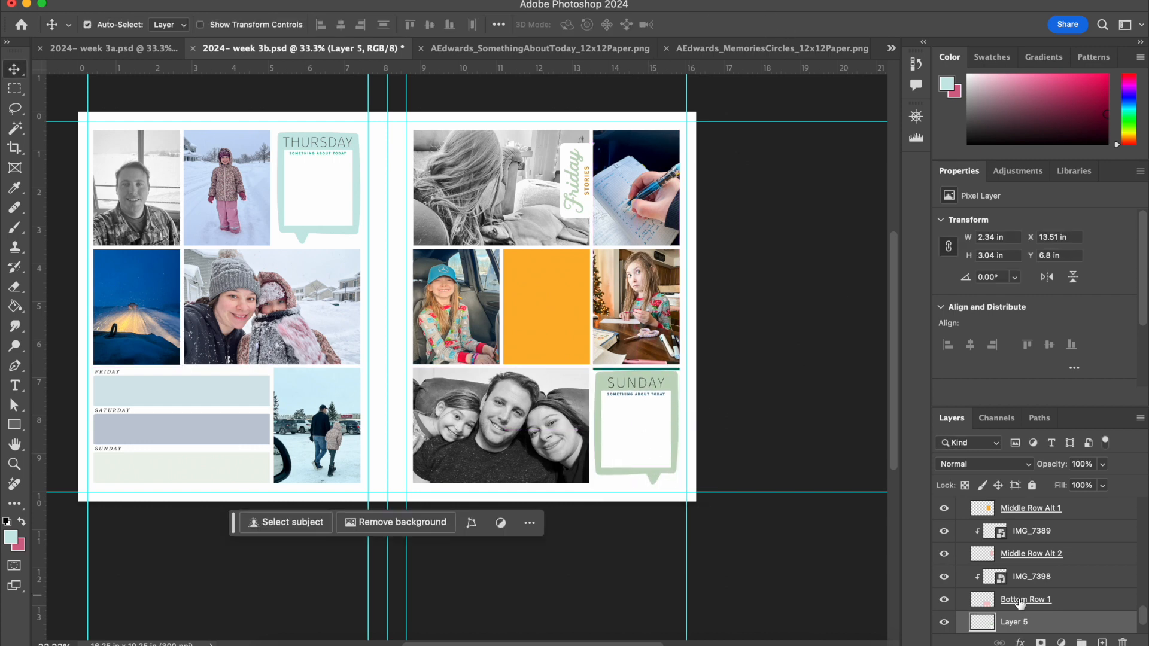
pyautogui.scroll(-2, 1004, 606)
pyautogui.click(781, 388)
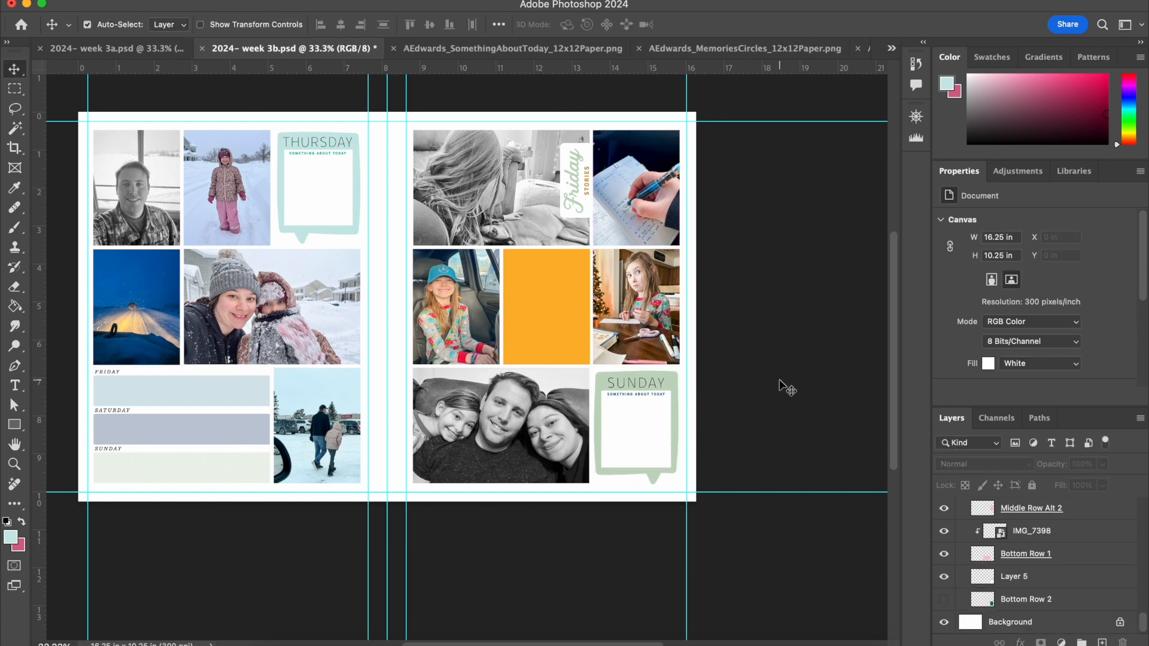
# Step: Set the foreground color to the green of the Friday card in the Something About Today paper and return to week 3b
pyautogui.click(475, 49)
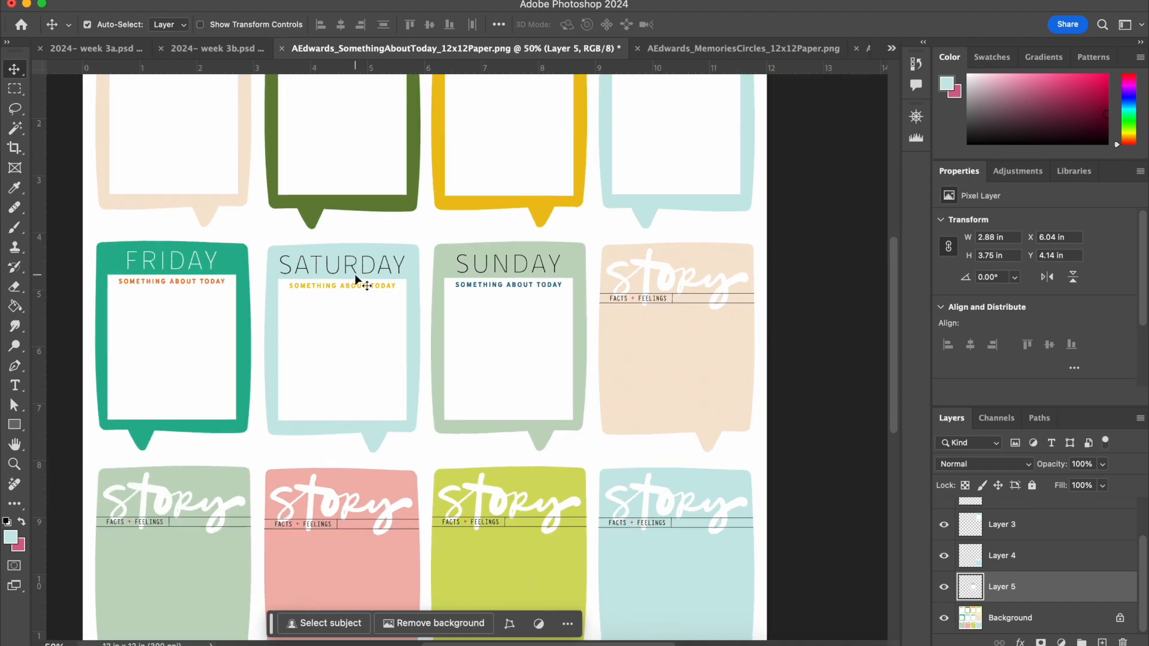
pyautogui.click(12, 535)
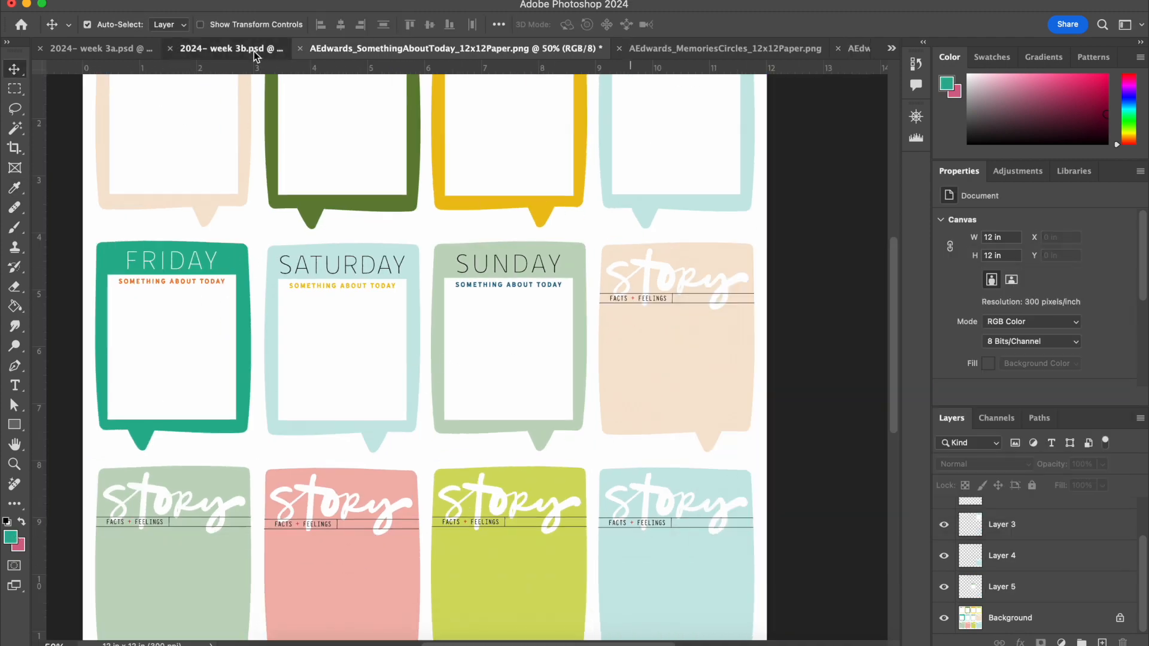
pyautogui.click(227, 48)
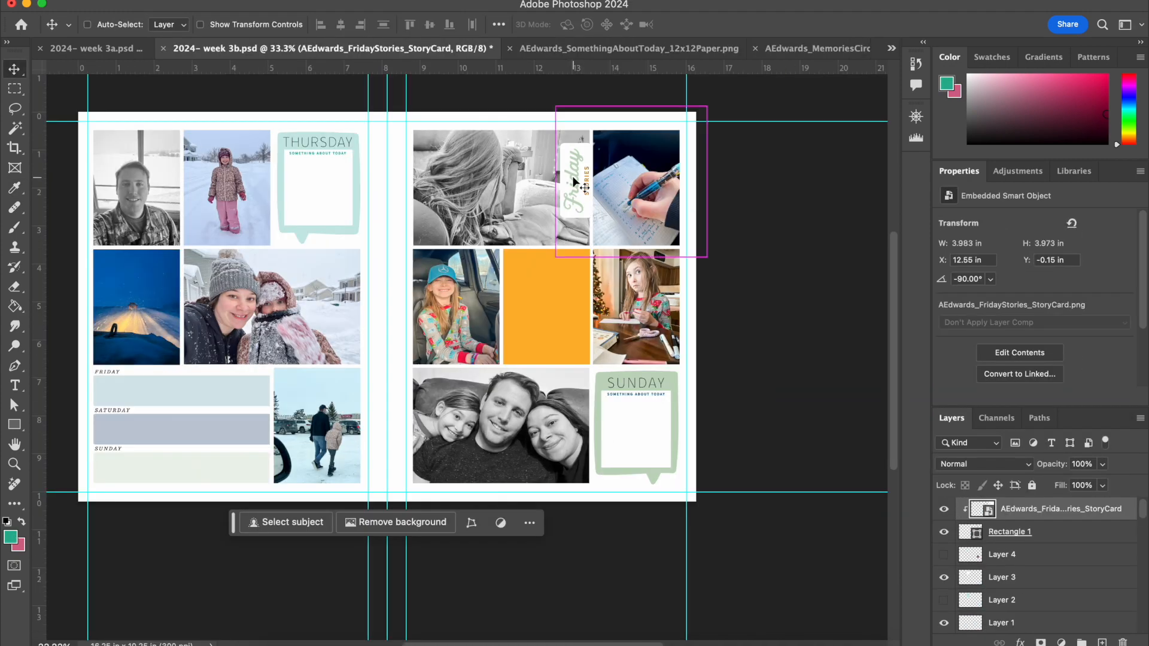
# Step: Rasterize the Friday Stories card and fill its Friday lettering with the sampled green
pyautogui.scroll(3, 574, 183)
pyautogui.click(461, 335)
pyautogui.press('Return')
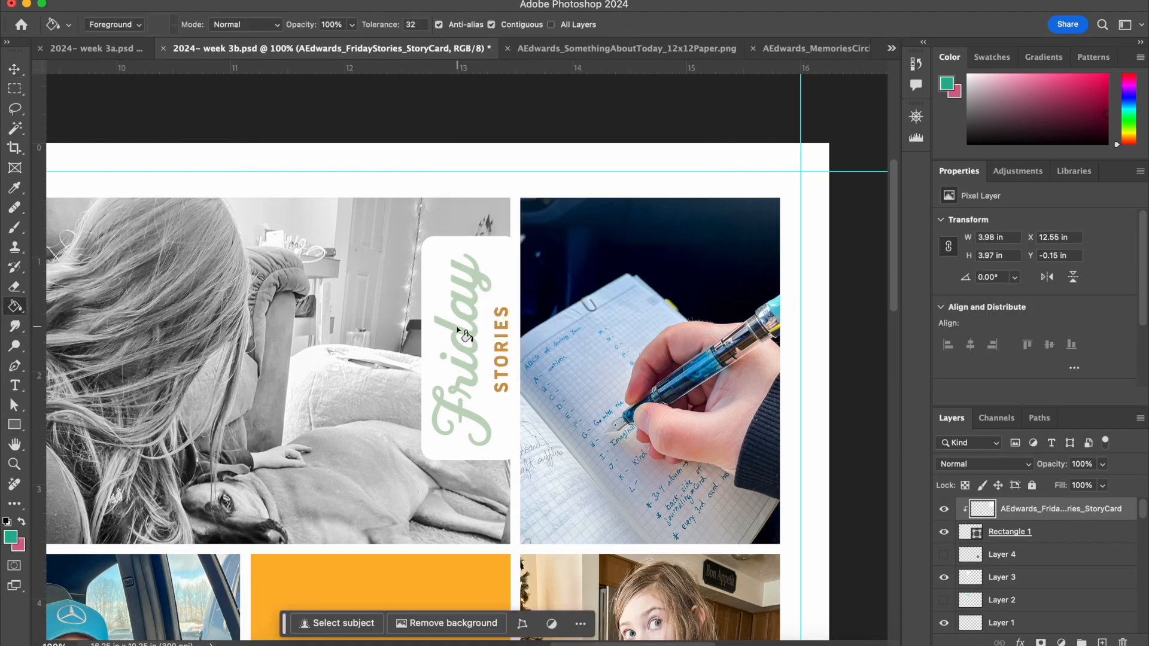
pyautogui.click(429, 107)
pyautogui.press('super+minus')
pyautogui.press('super+minus')
pyautogui.press('super+minus')
pyautogui.press('super+minus')
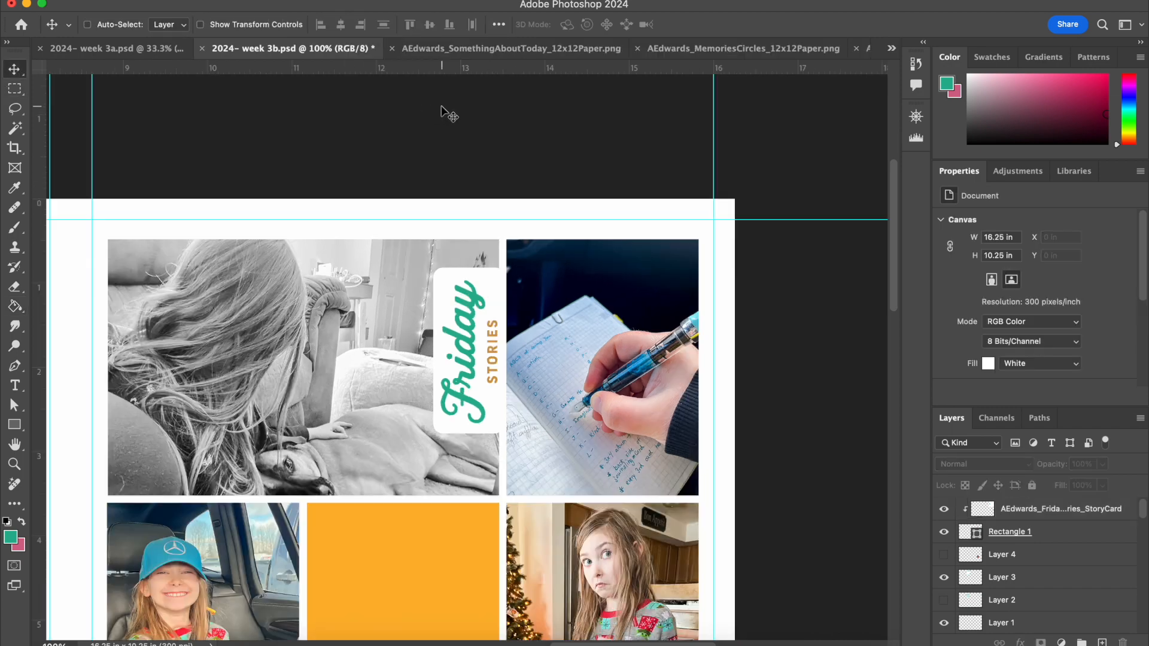
pyautogui.scroll(-3, 670, 369)
pyautogui.hscroll(-2, 670, 369)
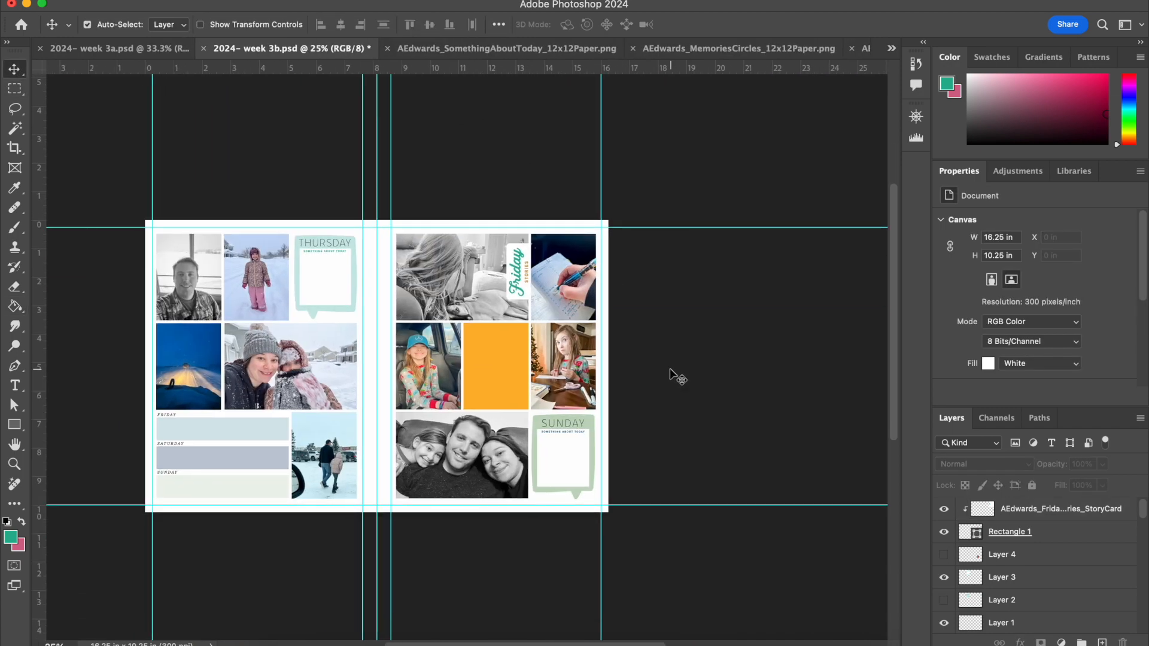
# Step: Show the Memories circle on Layer 4 and resize it to 1.43 in at X 1.96 in, Y 2.78 in on the left page
pyautogui.click(944, 555)
pyautogui.moveTo(529, 416); pyautogui.dragTo(202, 309)
pyautogui.click(175, 1)
pyautogui.moveTo(301, 336)
pyautogui.click(418, 355)
pyautogui.moveTo(195, 341); pyautogui.dragTo(239, 328)
pyautogui.click(771, 24)
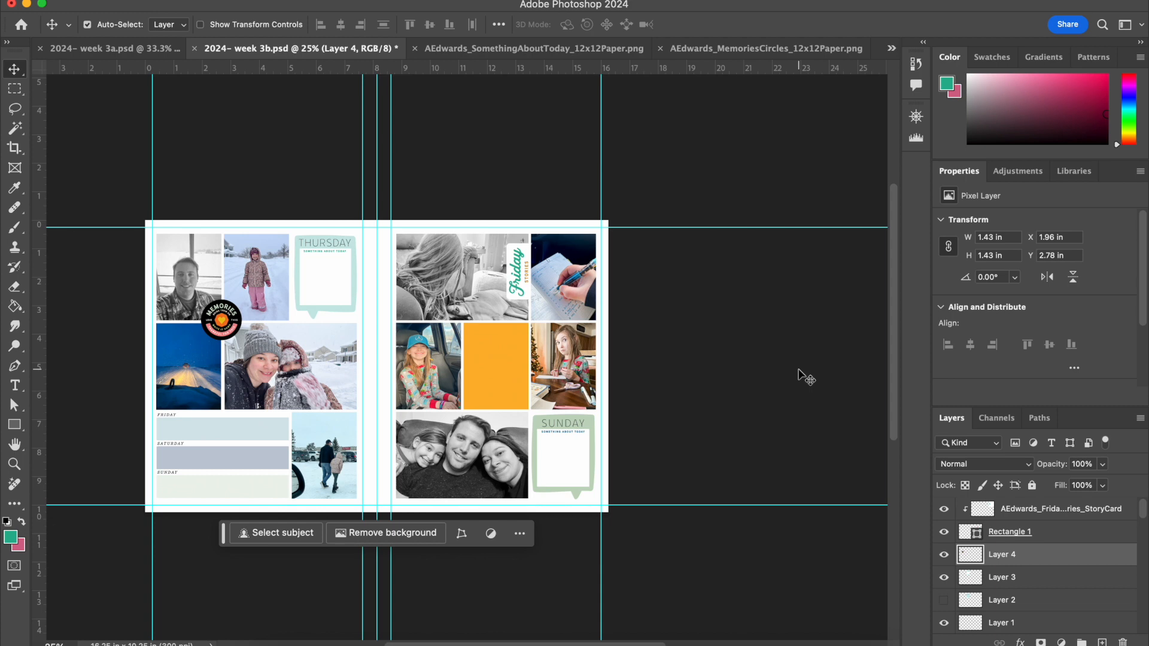
# Step: Select the orange middle-row pocket, then copy the pink story card in the Something About Today paper to its own layer
pyautogui.click(494, 385)
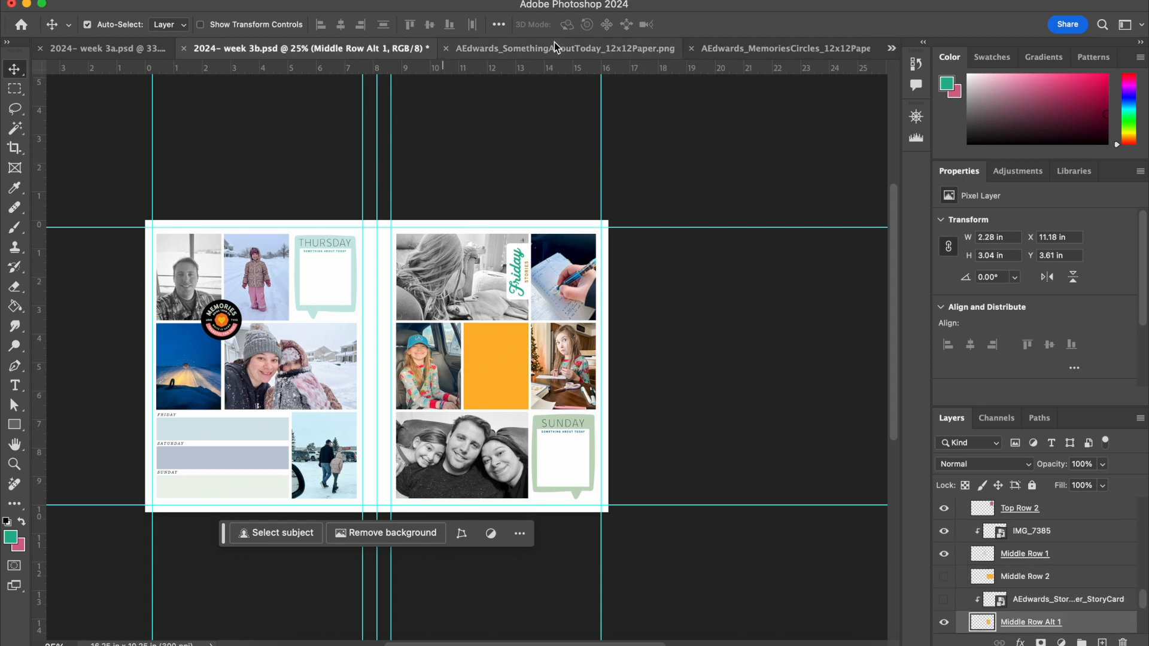
pyautogui.hotkey('ctrl', 'Tab')
pyautogui.scroll(5, 482, 332)
pyautogui.hscroll(-2, 482, 333)
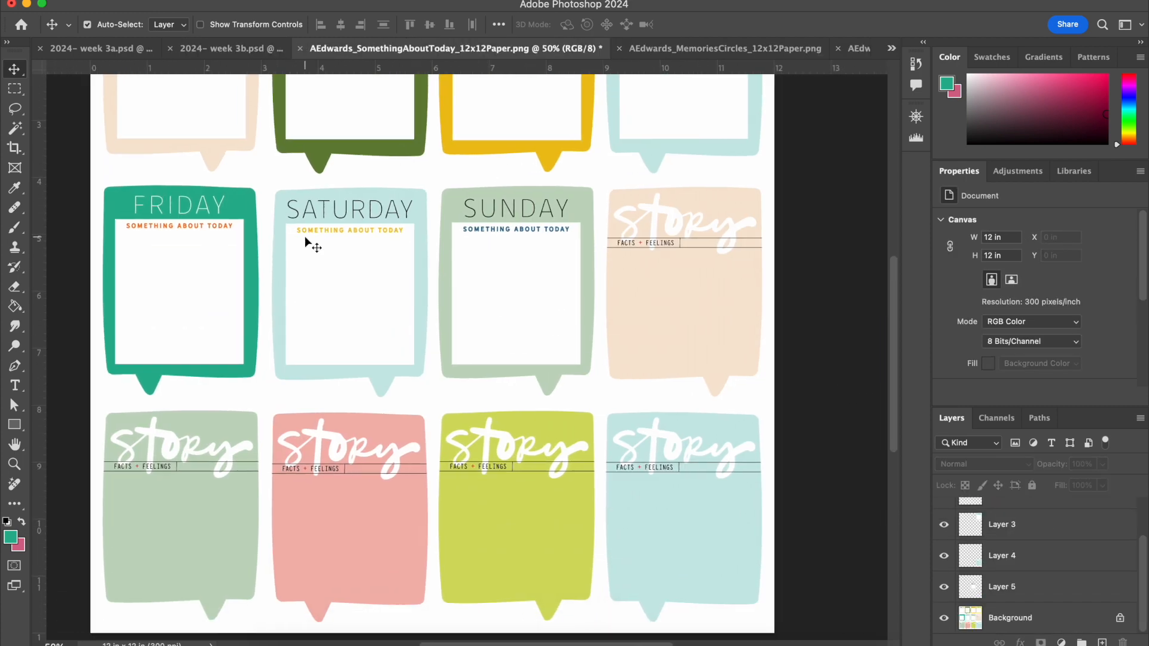
pyautogui.click(99, 111)
pyautogui.moveTo(271, 182); pyautogui.dragTo(399, 180)
pyautogui.moveTo(429, 401); pyautogui.dragTo(430, 399)
pyautogui.moveTo(395, 283); pyautogui.dragTo(396, 513)
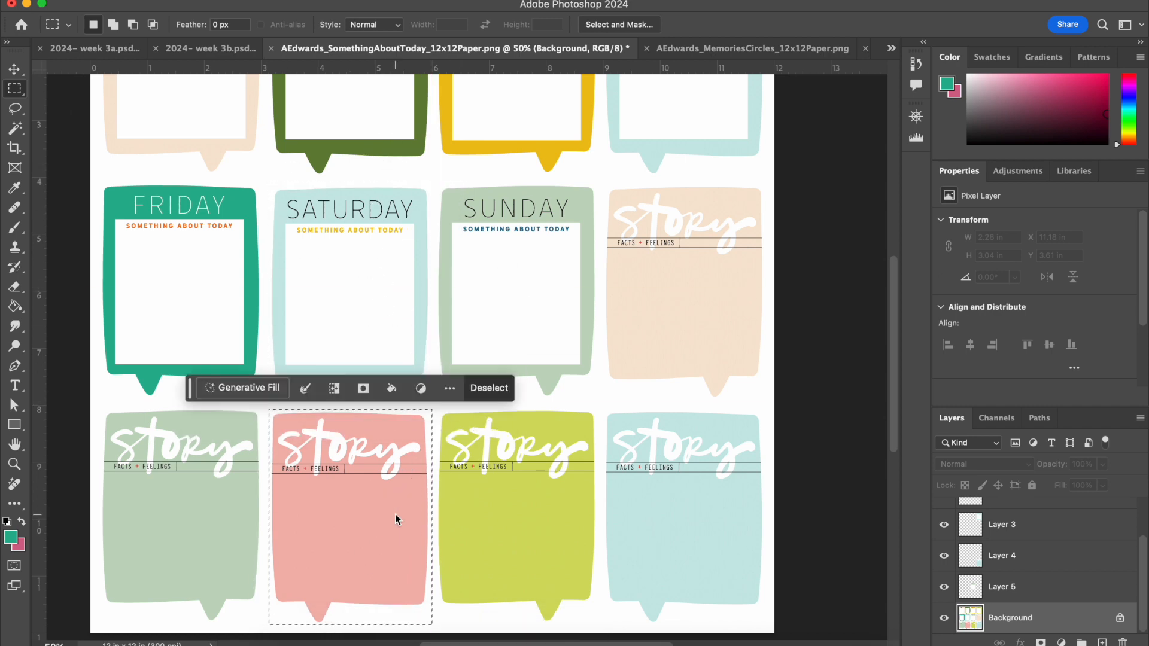
pyautogui.press('super+j')
# Step: Paste the pink story card into week 3b and try it scaled down over the orange middle-row pocket
pyautogui.click(232, 47)
pyautogui.press('super+v')
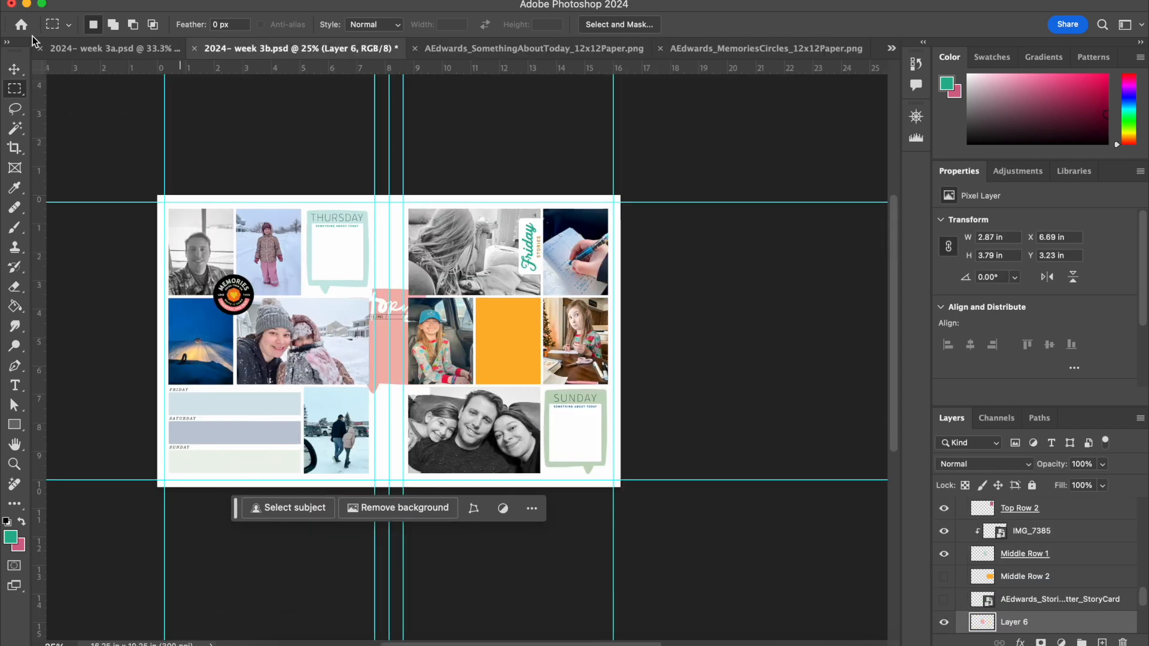
pyautogui.moveTo(398, 367); pyautogui.dragTo(540, 390)
pyautogui.click(178, 1)
pyautogui.moveTo(323, 333)
pyautogui.click(416, 357)
pyautogui.click(770, 24)
pyautogui.moveTo(516, 342); pyautogui.dragTo(516, 343)
# Step: Add the aqua story card from the Something About Today paper to the right page's middle pocket at 2.26 × 2.98 in, X 11.21 in, Y 3.64 in
pyautogui.scroll(-2, 975, 600)
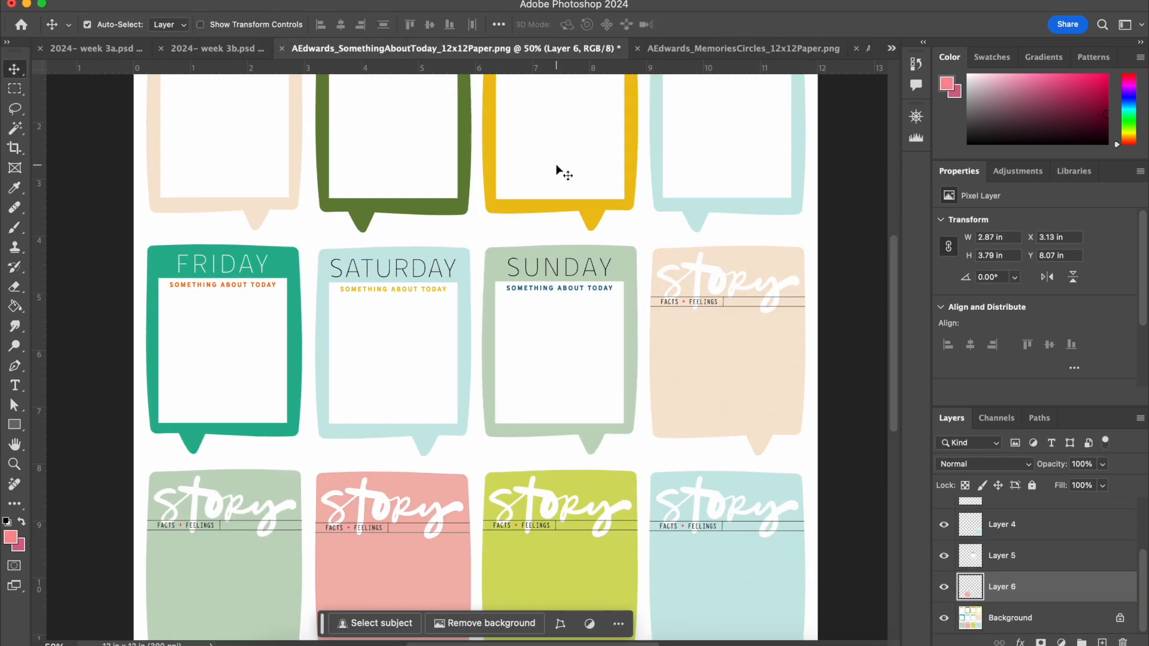
pyautogui.scroll(-5, 557, 170)
pyautogui.click(755, 335)
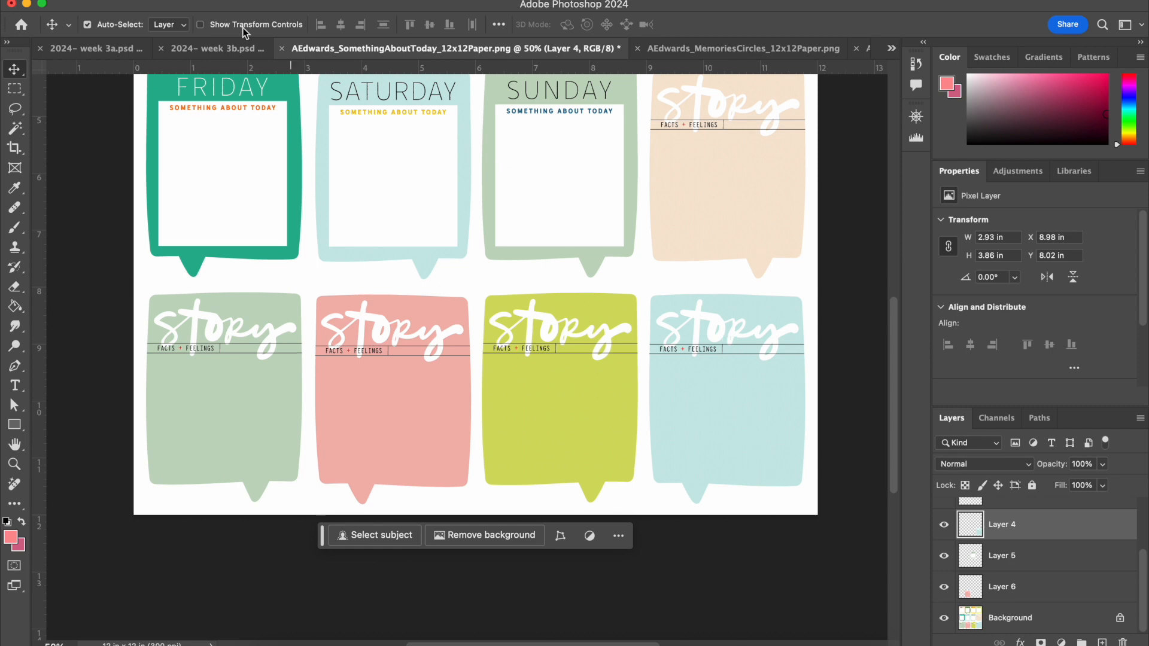
pyautogui.click(217, 49)
pyautogui.moveTo(396, 358); pyautogui.dragTo(525, 368)
pyautogui.click(176, 0)
pyautogui.moveTo(308, 334)
pyautogui.click(414, 356)
pyautogui.moveTo(559, 407); pyautogui.dragTo(539, 382)
pyautogui.press('Return')
pyautogui.moveTo(532, 328); pyautogui.dragTo(532, 326)
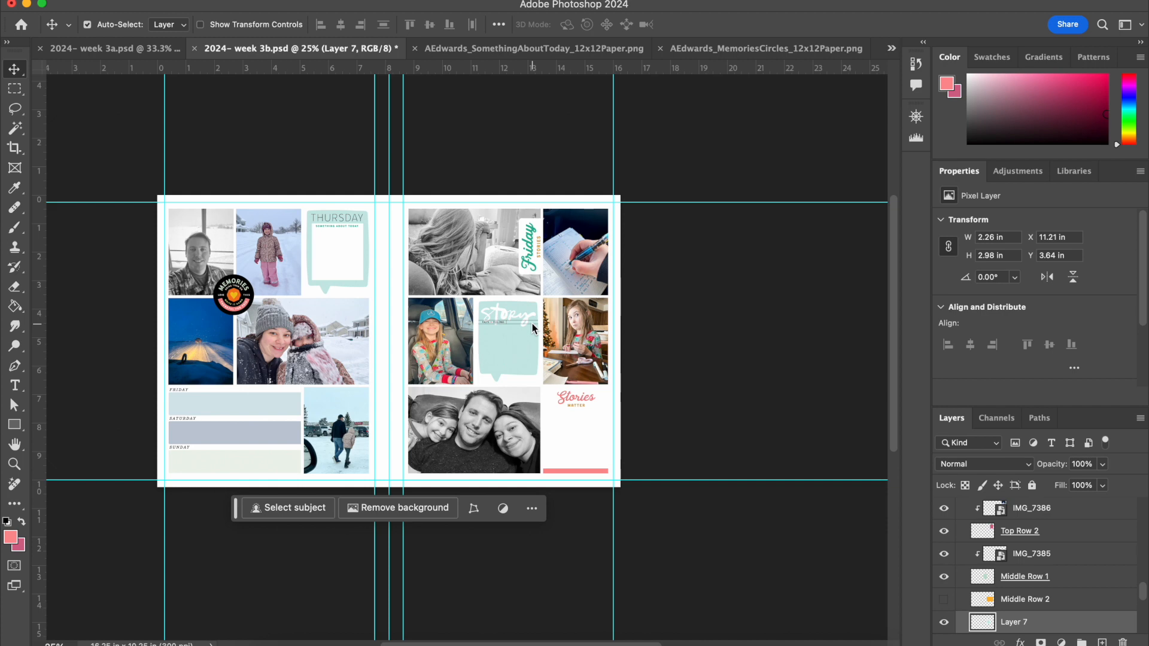
# Step: Set the foreground color to the blue-gray of the This Week paper's Saturday block
pyautogui.click(513, 52)
pyautogui.click(257, 52)
pyautogui.click(944, 622)
pyautogui.click(13, 537)
pyautogui.click(266, 432)
pyautogui.press('Return')
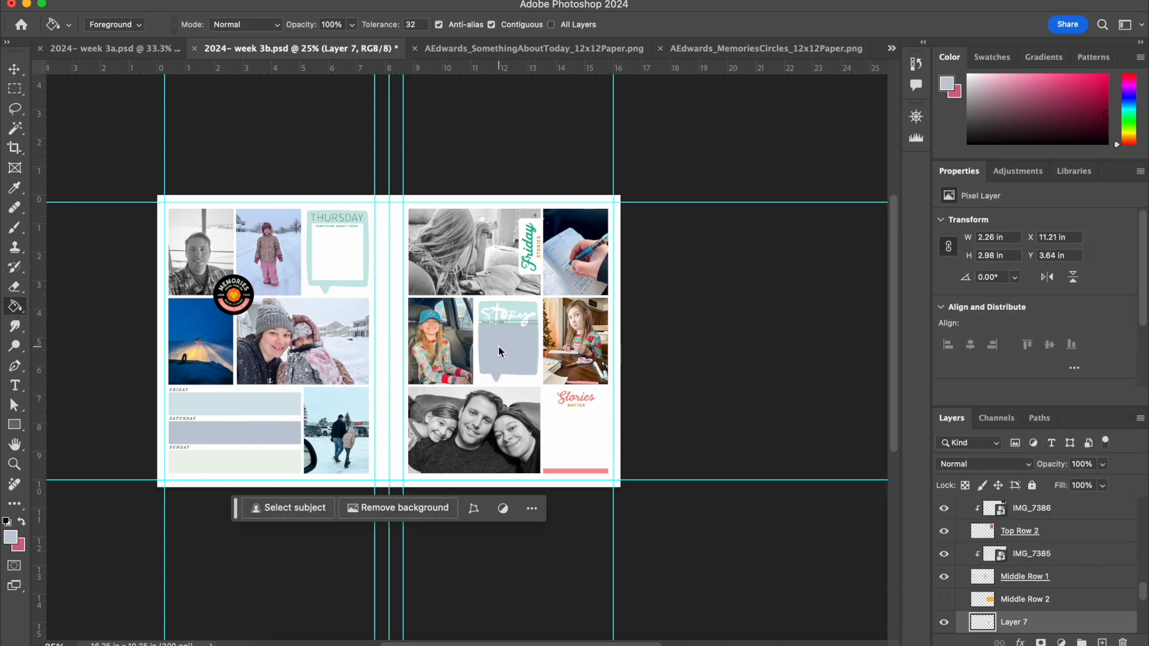
# Step: Fill the right page's story card, including its lettering gaps and the Facts + Feelings strip, with the sampled blue-gray
pyautogui.scroll(6, 525, 309)
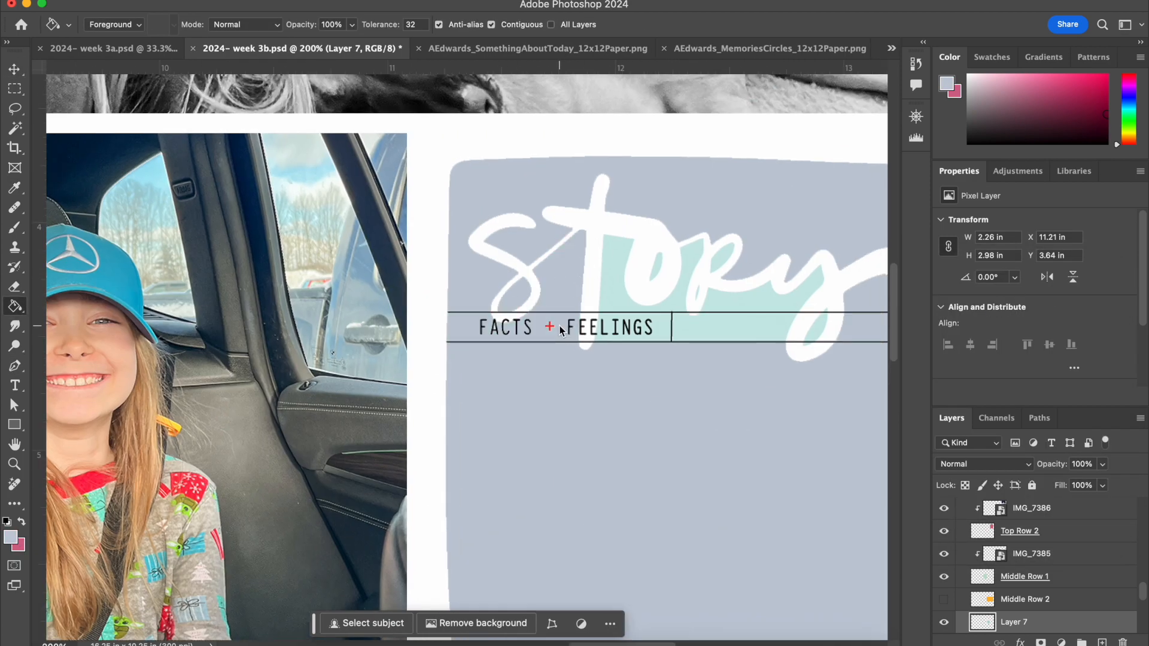
pyautogui.click(702, 299)
pyautogui.press('super+z')
pyautogui.press('super+plus')
pyautogui.press('super+plus')
pyautogui.press('super+plus')
pyautogui.scroll(3, 556, 299)
pyautogui.click(607, 289)
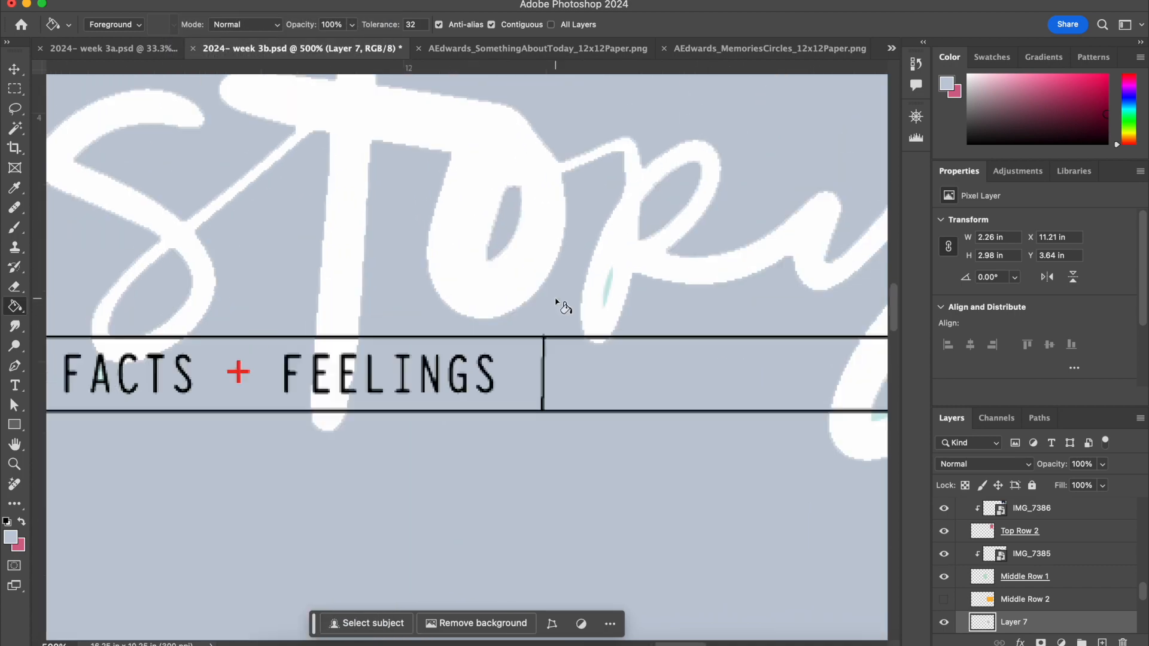
pyautogui.press('super+minus')
pyautogui.press('super+minus')
pyautogui.press('super+minus')
pyautogui.press('super+minus')
pyautogui.press('super+minus')
pyautogui.press('super+minus')
pyautogui.press('super+minus')
pyautogui.scroll(-2, 734, 359)
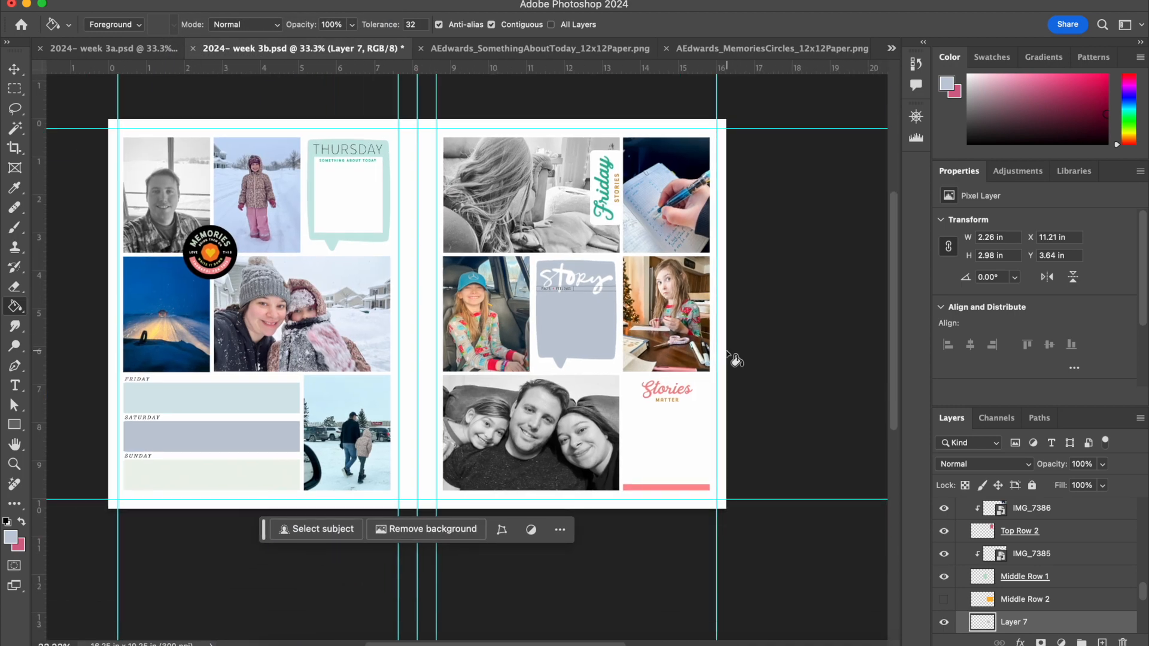
# Step: Hide the Stories Matter story card in the right page's bottom pocket
pyautogui.press('v')
pyautogui.click(622, 427)
pyautogui.click(944, 623)
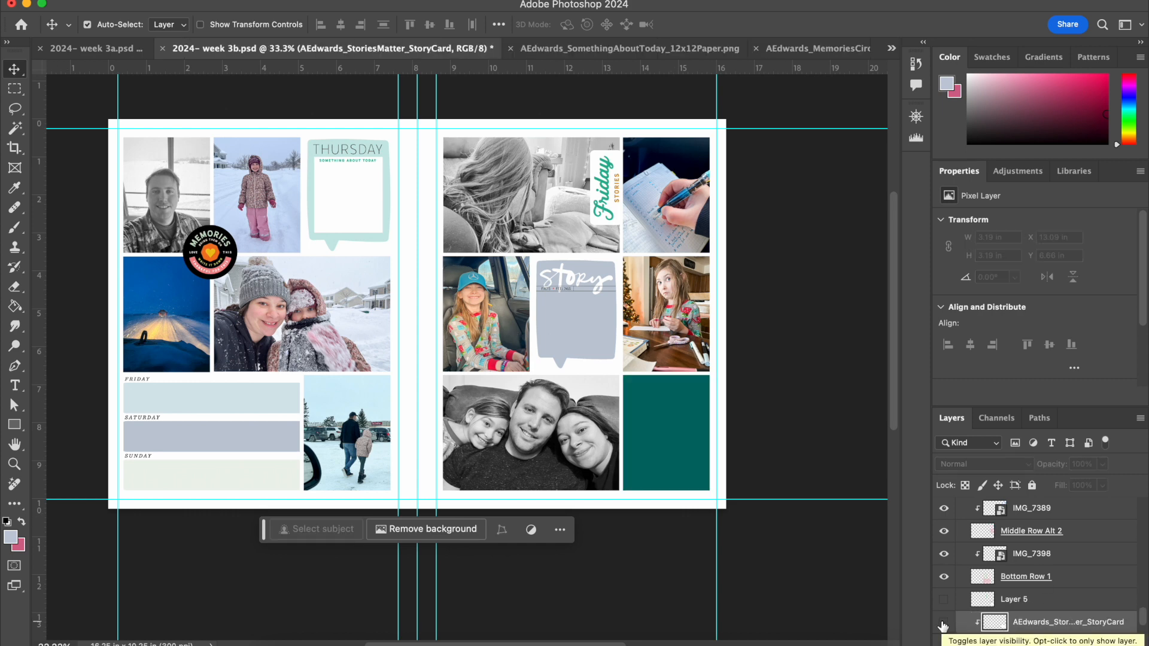
# Step: Add the My Favorite Part vellum die cut from the saved kit files over the right page's green bottom pocket
pyautogui.click(695, 448)
pyautogui.click(284, 644)
pyautogui.click(443, 506)
pyautogui.click(525, 432)
pyautogui.click(693, 432)
pyautogui.moveTo(859, 432); pyautogui.dragTo(795, 231)
pyautogui.moveTo(445, 328); pyautogui.dragTo(696, 447)
pyautogui.moveTo(674, 440)
pyautogui.mouseDown()
pyautogui.moveTo(673, 430)
pyautogui.moveTo(677, 439)
pyautogui.mouseUp()
pyautogui.moveTo(718, 385); pyautogui.dragTo(710, 392)
pyautogui.moveTo(687, 425); pyautogui.dragTo(636, 414)
pyautogui.click(746, 24)
# Step: Scale the My Favorite Part die cut to the pocket's width and align it with the pocket's upper edge
pyautogui.press('super+plus')
pyautogui.press('super+plus')
pyautogui.press('super+plus')
pyautogui.scroll(-3, 688, 404)
pyautogui.hscroll(2, 688, 403)
pyautogui.click(171, 2)
pyautogui.click(319, 321)
pyautogui.moveTo(708, 510); pyautogui.dragTo(704, 506)
pyautogui.click(746, 25)
pyautogui.moveTo(613, 336); pyautogui.dragTo(613, 296)
# Step: Apply a white Color Overlay at 100% opacity to the green Bottom Row 2 pocket behind the die cut
pyautogui.click(641, 506)
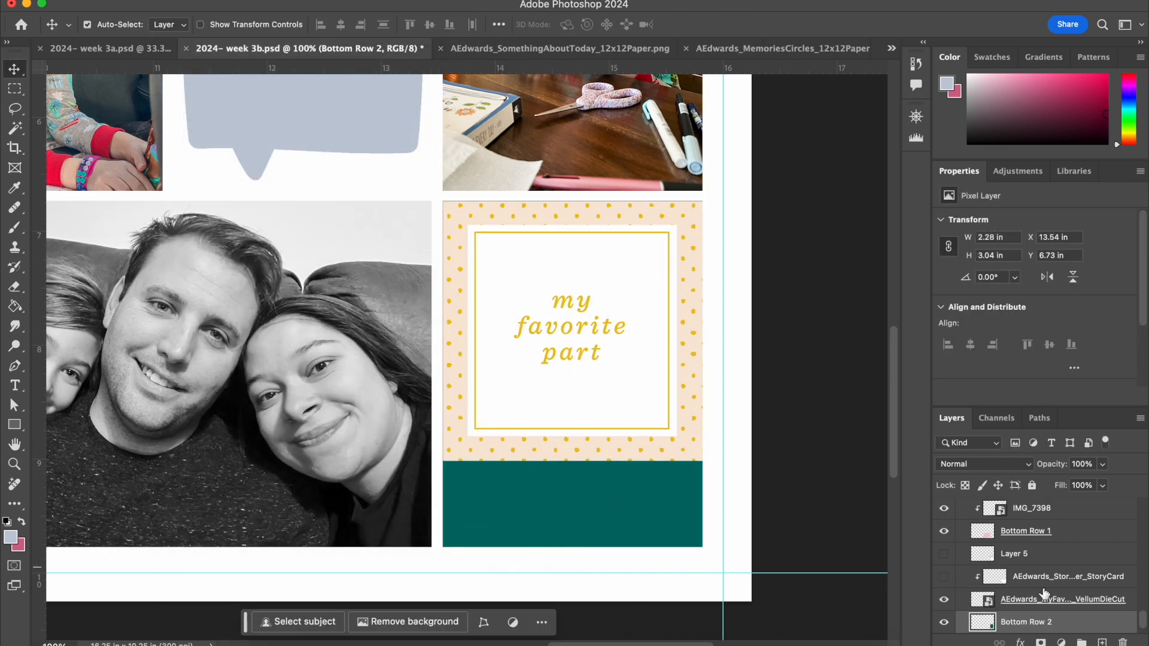
pyautogui.doubleClick(1078, 622)
pyautogui.click(520, 498)
pyautogui.click(827, 348)
pyautogui.click(716, 289)
pyautogui.click(1057, 290)
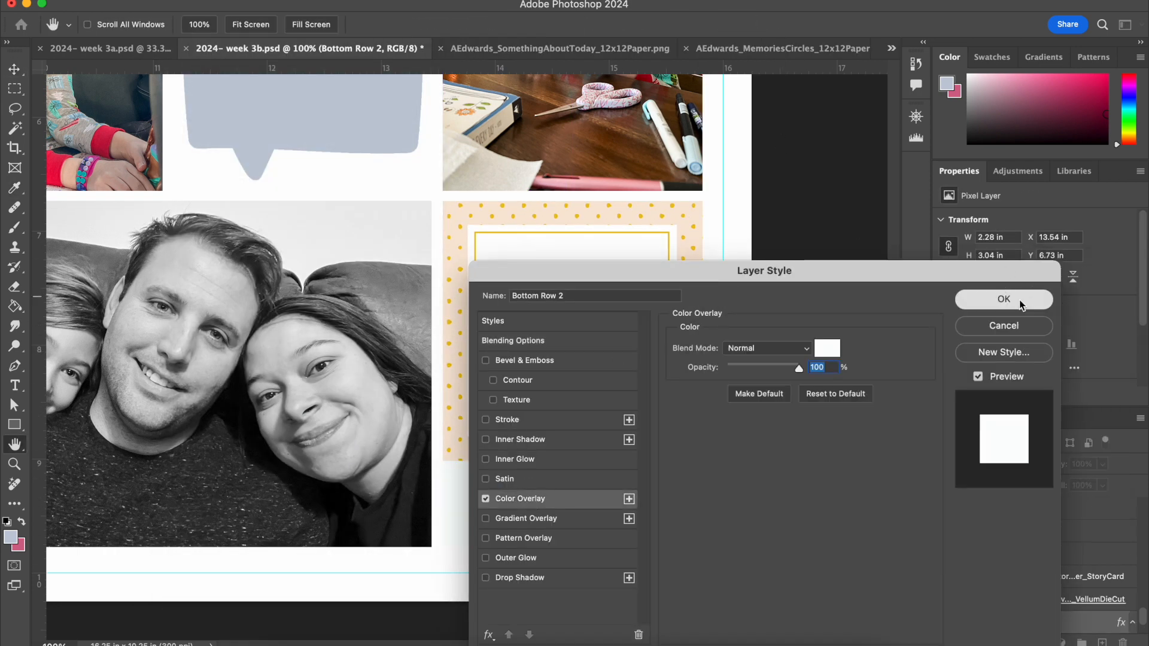
pyautogui.click(1020, 301)
# Step: Delete the black Memories circle from the left page along with the hidden Layer 2
pyautogui.hscroll(1, 778, 335)
pyautogui.press('super+minus')
pyautogui.press('super+minus')
pyautogui.press('super+minus')
pyautogui.press('super+minus')
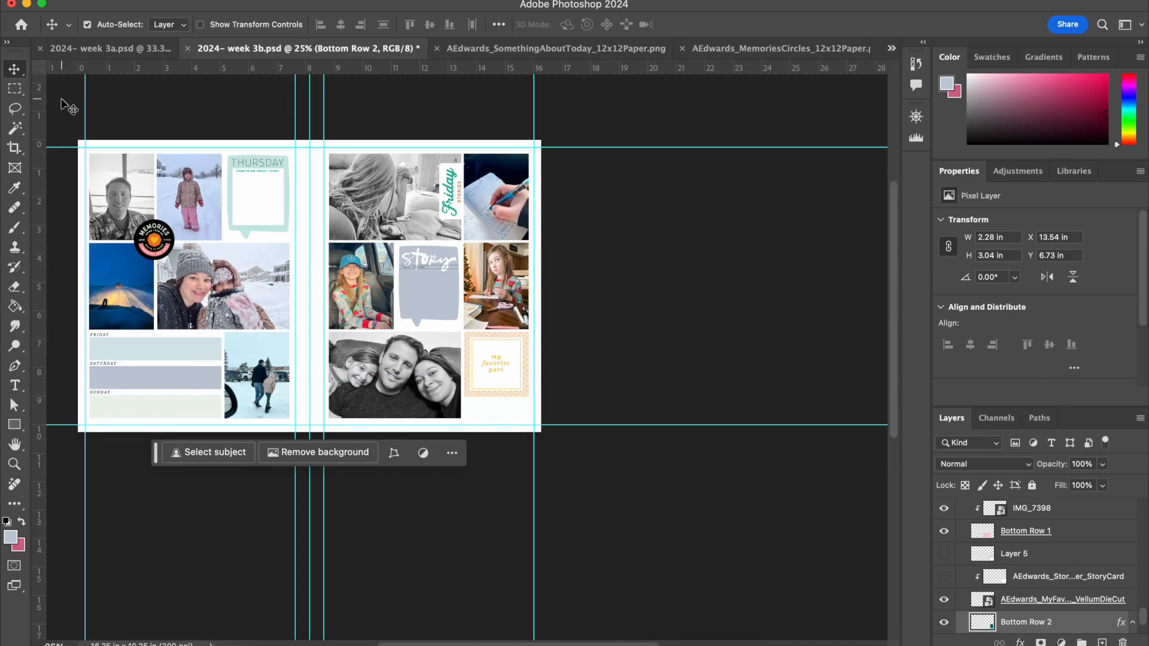
pyautogui.click(154, 239)
pyautogui.click(1123, 642)
pyautogui.click(574, 227)
pyautogui.click(636, 318)
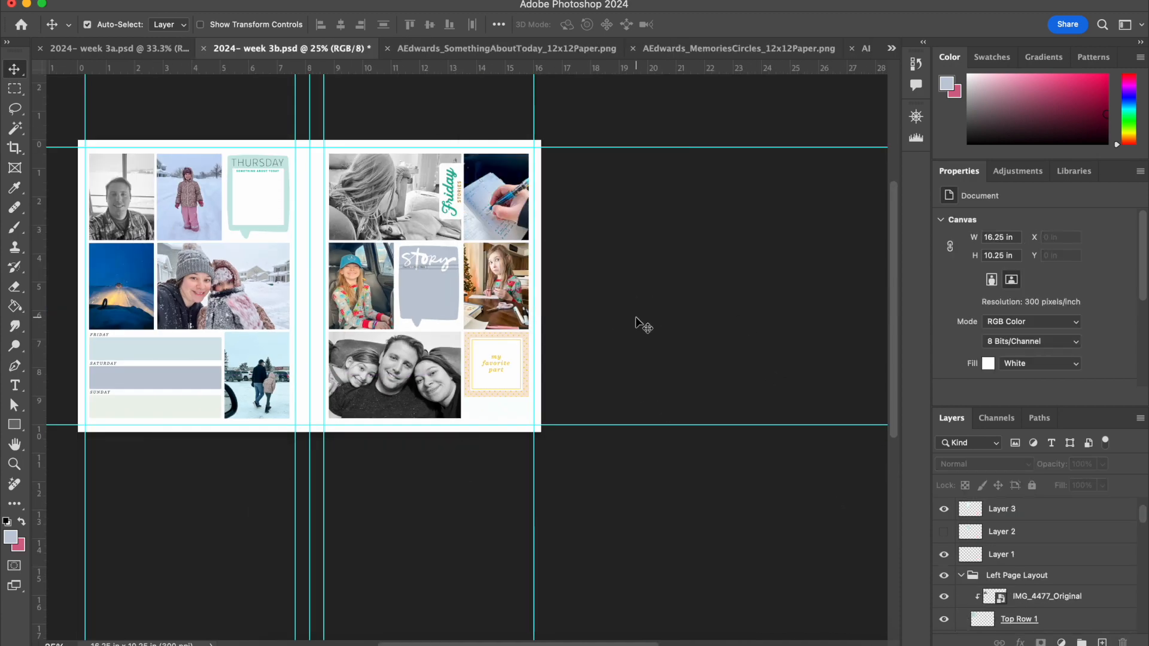
pyautogui.click(1038, 510)
pyautogui.click(1049, 532)
pyautogui.click(1123, 643)
pyautogui.click(574, 227)
# Step: Add a new layer above Layer 3 and draw a placeholder text box inside the Thursday card
pyautogui.click(1038, 510)
pyautogui.click(1102, 642)
pyautogui.press('super+plus')
pyautogui.press('super+plus')
pyautogui.scroll(3, 410, 441)
pyautogui.hscroll(-2, 411, 441)
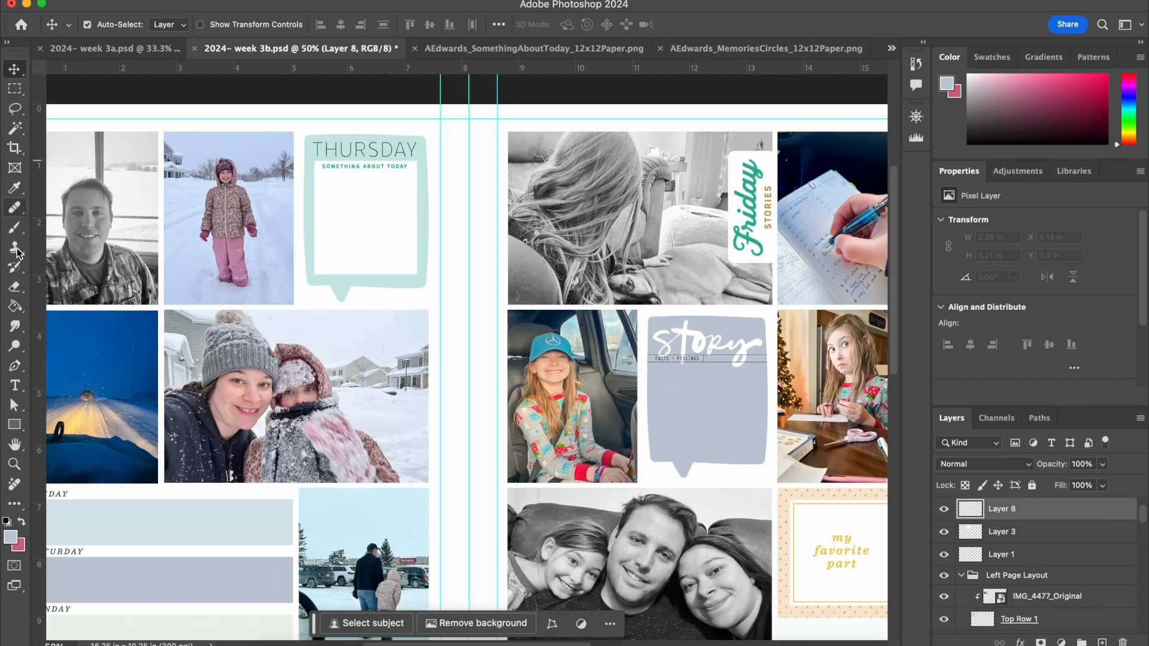
pyautogui.press('t')
pyautogui.moveTo(324, 185); pyautogui.dragTo(407, 263)
# Step: Set the Thursday card's placeholder text to color #171717 and size 9 pt
pyautogui.click(620, 25)
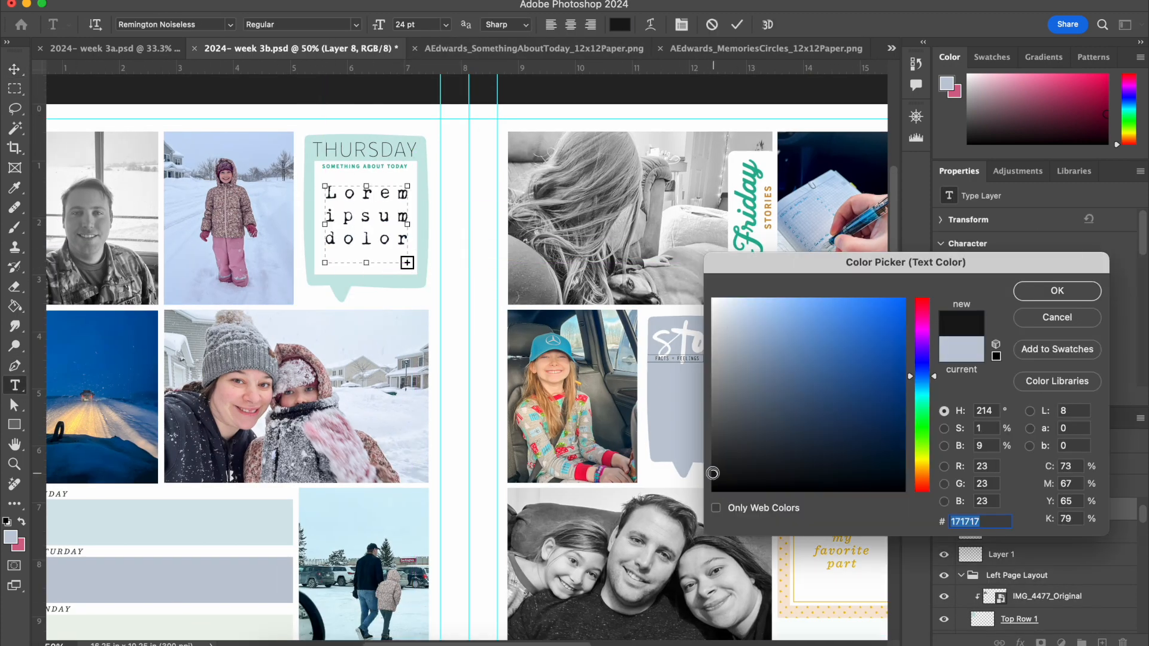
pyautogui.click(1057, 290)
pyautogui.click(445, 24)
pyautogui.click(420, 84)
pyautogui.click(737, 25)
pyautogui.click(18, 71)
# Step: Copy the Monday journaling text from week 3a into week 3b's Friday block and fit its text box to the block
pyautogui.scroll(-3, 275, 233)
pyautogui.hscroll(-3, 276, 233)
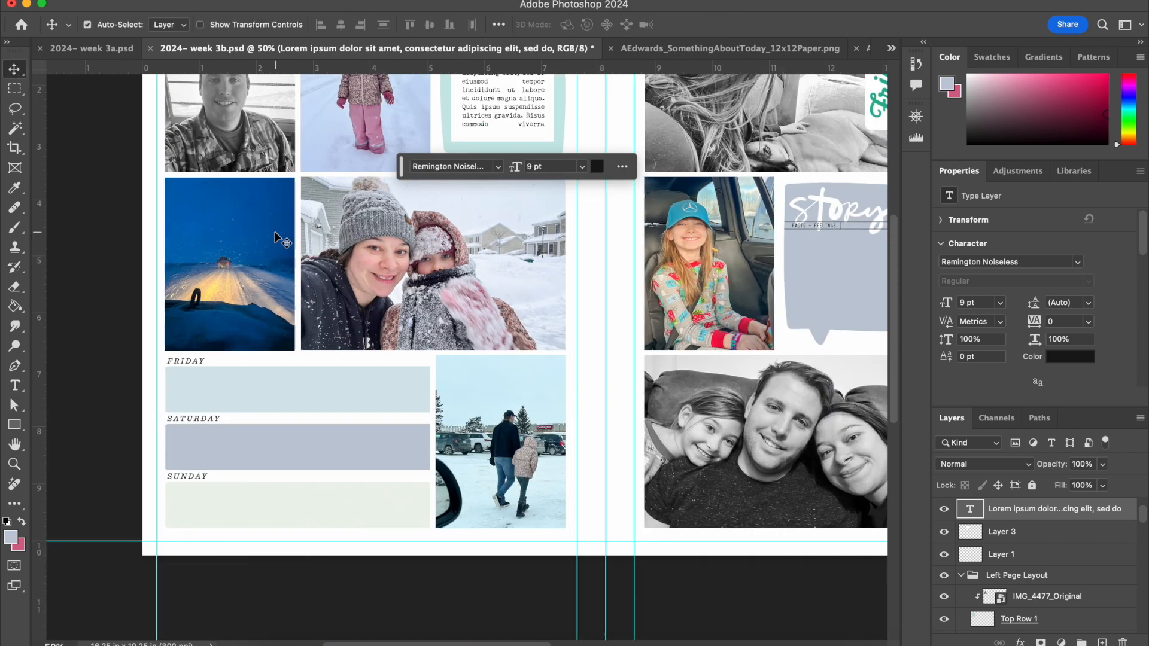
pyautogui.hscroll(-2, 275, 232)
pyautogui.scroll(-1, 275, 233)
pyautogui.click(102, 48)
pyautogui.click(257, 473)
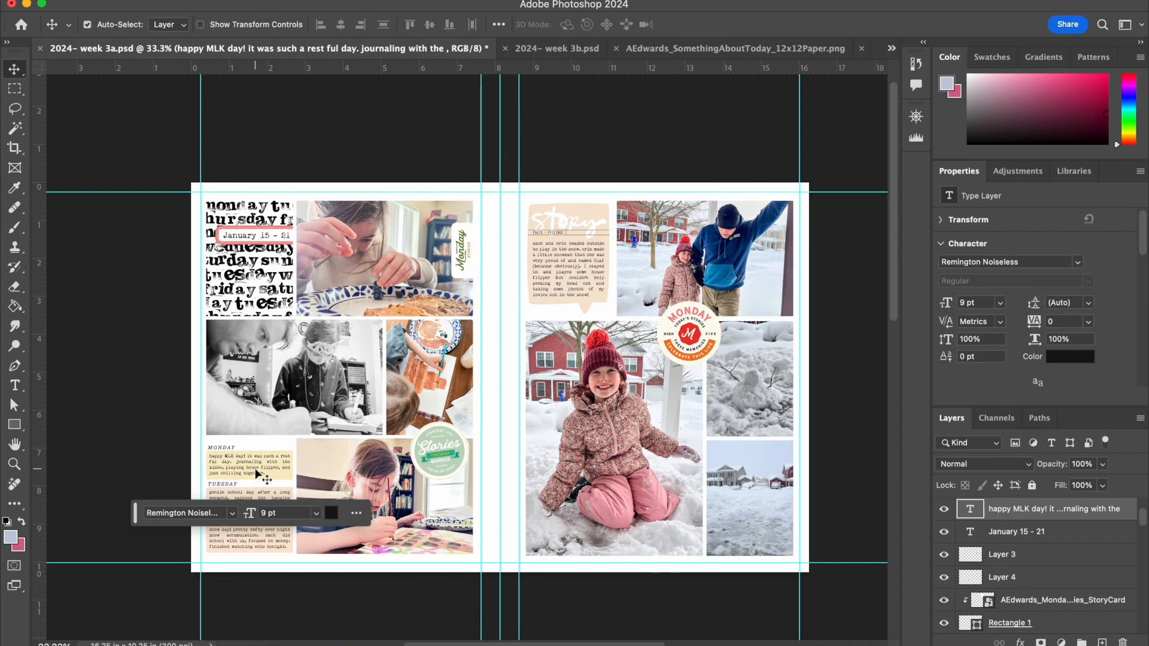
pyautogui.click(569, 52)
pyautogui.press('super+v')
pyautogui.moveTo(504, 360); pyautogui.dragTo(327, 477)
pyautogui.press('t')
pyautogui.click(145, 472)
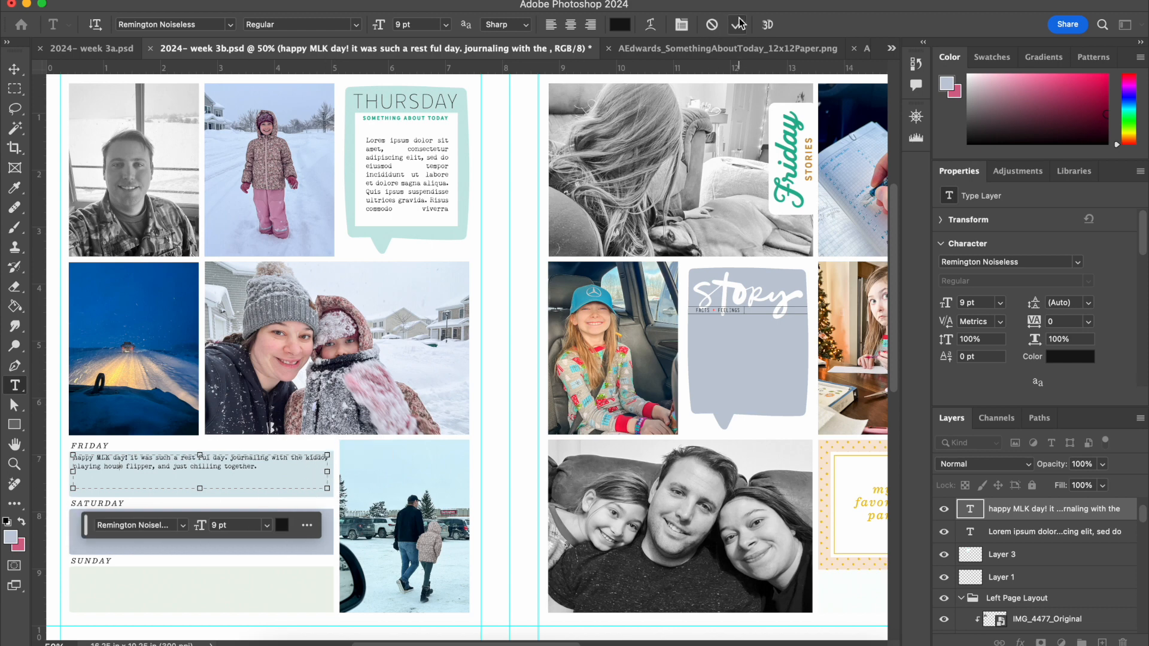
# Step: Paste two more copies of the journaling text, placing them in the Saturday and Sunday blocks
pyautogui.press('v')
pyautogui.press('super+v')
pyautogui.moveTo(499, 355); pyautogui.dragTo(246, 578)
pyautogui.press('super+v')
# Step: Copy the story card's journaling text from week 3a onto the blue-gray story card in week 3b
pyautogui.hscroll(4, 487, 400)
pyautogui.scroll(-3, 487, 400)
pyautogui.hotkey('ctrl', 'shift', 'Tab')
pyautogui.click(573, 276)
pyautogui.press('super+c')
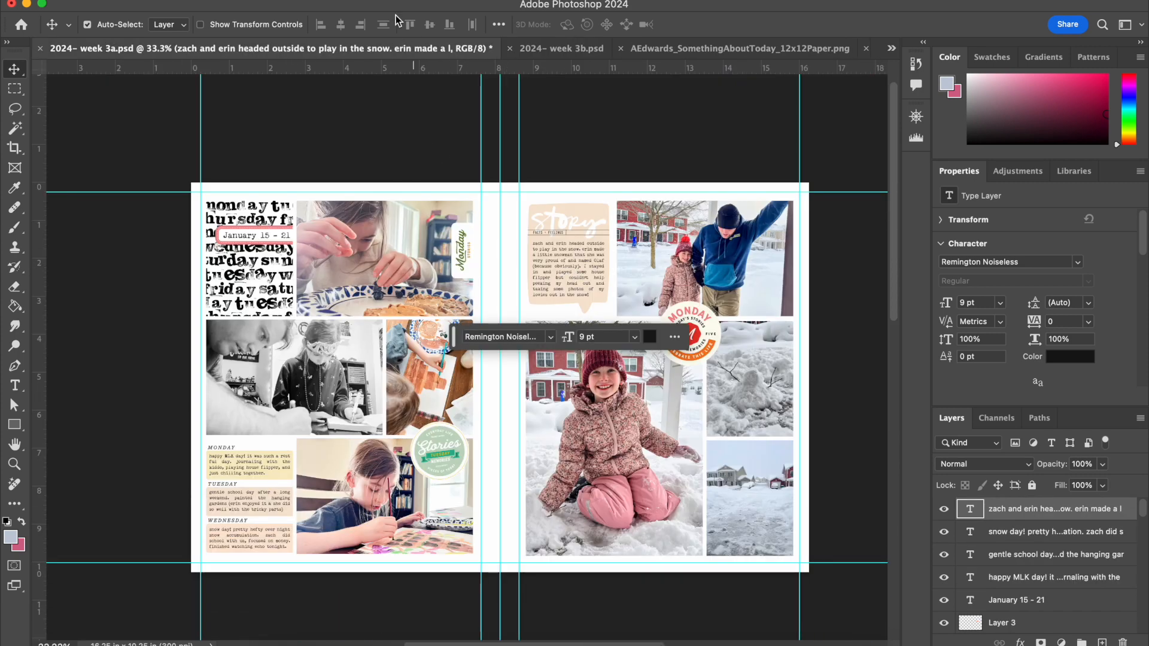
pyautogui.click(533, 50)
pyautogui.press('super+v')
pyautogui.moveTo(460, 350); pyautogui.dragTo(658, 354)
pyautogui.scroll(-2, 685, 392)
pyautogui.hscroll(2, 686, 392)
pyautogui.scroll(-2, 686, 392)
pyautogui.hscroll(1, 686, 392)
pyautogui.moveTo(1083, 535); pyautogui.dragTo(1079, 599)
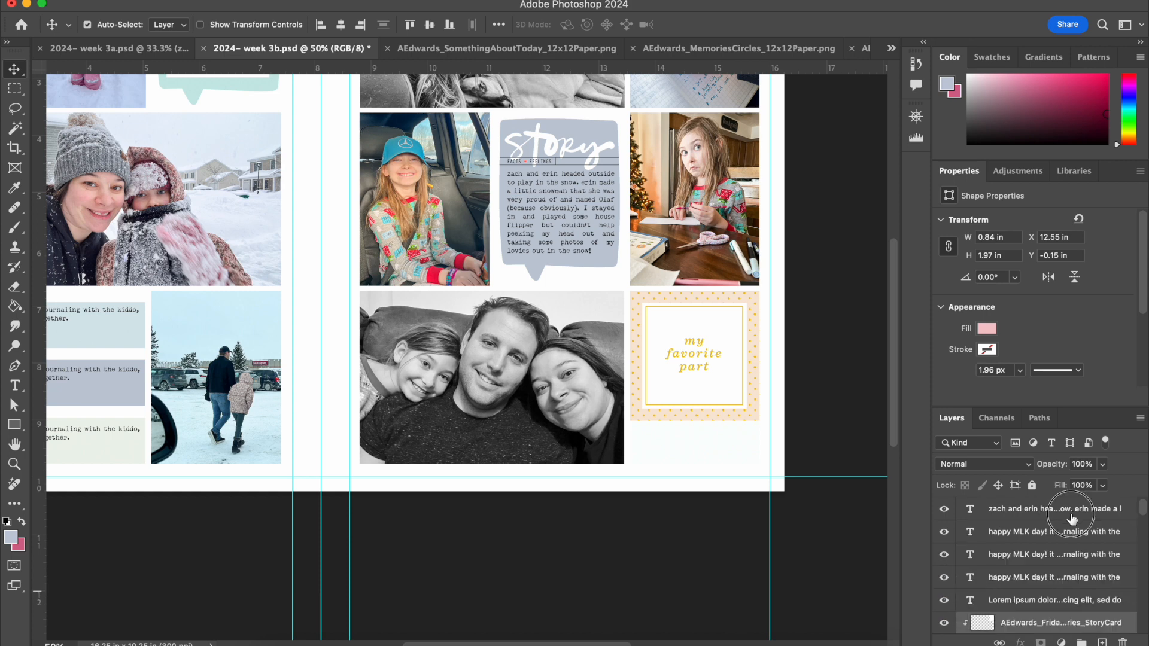
# Step: Paste another copy of the story journaling beneath the My Favorite Part die cut and fit its text box to that space
pyautogui.press('super+v')
pyautogui.moveTo(584, 201); pyautogui.dragTo(757, 462)
pyautogui.click(14, 386)
pyautogui.click(651, 455)
pyautogui.moveTo(639, 478); pyautogui.dragTo(639, 477)
pyautogui.moveTo(695, 518); pyautogui.dragTo(696, 464)
pyautogui.moveTo(695, 430); pyautogui.dragTo(695, 426)
pyautogui.moveTo(759, 446); pyautogui.dragTo(753, 446)
pyautogui.doubleClick(696, 437)
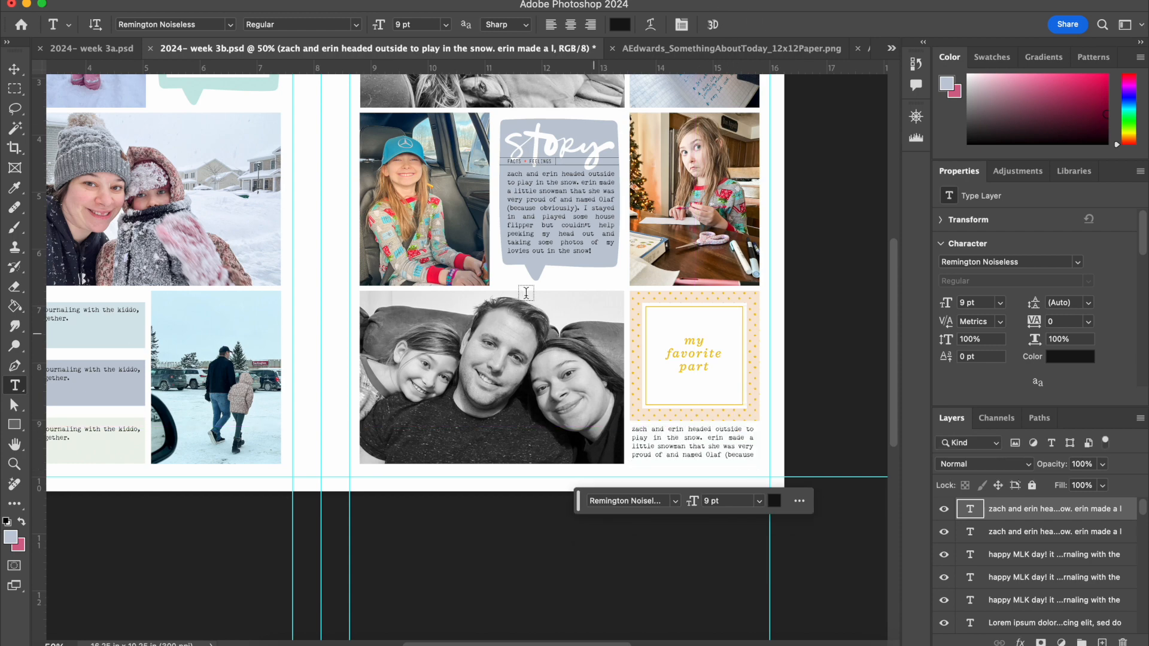
pyautogui.click(13, 70)
# Step: Place the Routine Lately phrase die cut across the left page's bottom photo at 3.22 × 0.36 in, X 4.68 in, Y 6.87 in
pyautogui.press('super+minus')
pyautogui.press('super+minus')
pyautogui.scroll(2, 467, 326)
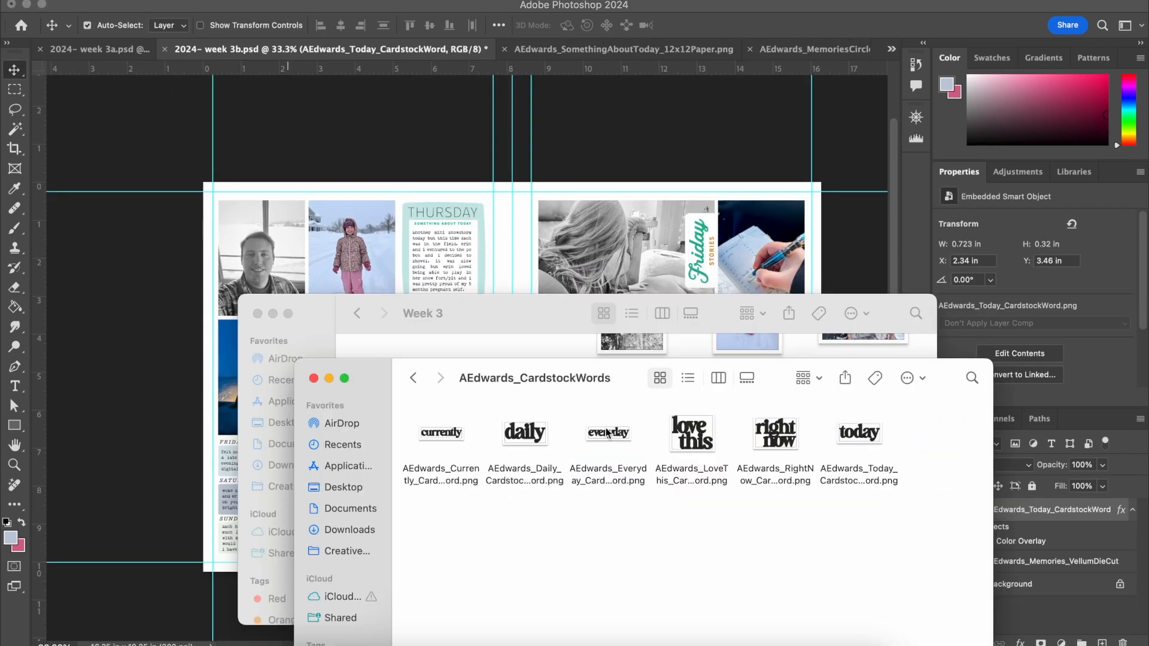
pyautogui.click(413, 378)
pyautogui.doubleClick(859, 435)
pyautogui.click(614, 522)
pyautogui.click(531, 521)
pyautogui.moveTo(531, 525); pyautogui.dragTo(467, 460)
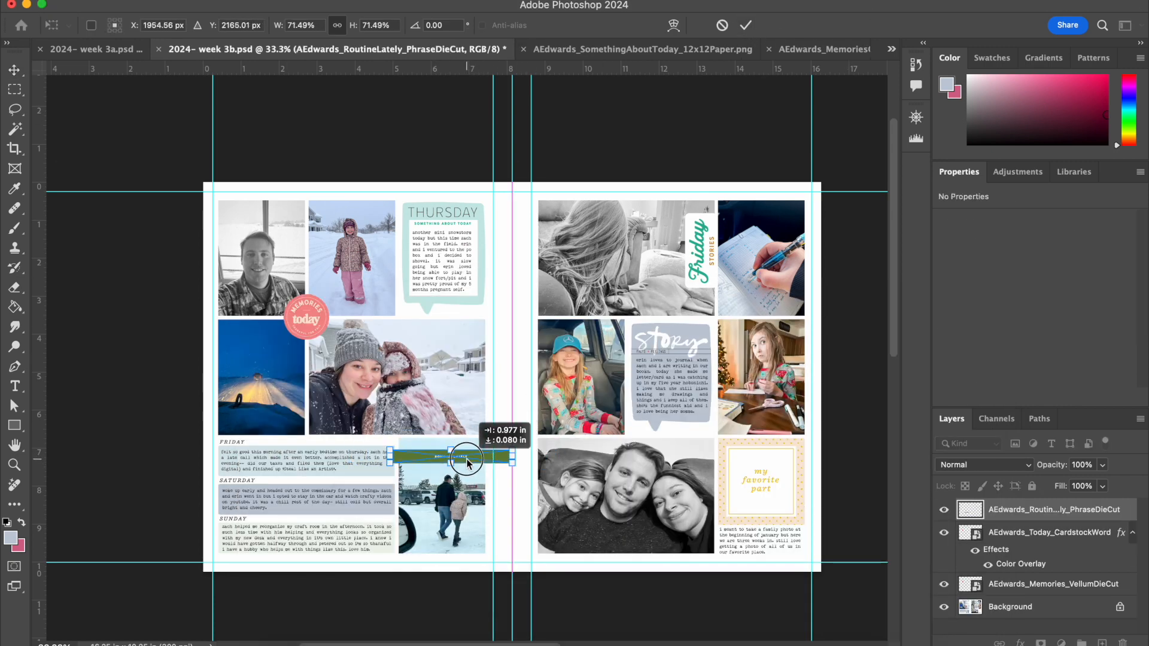
pyautogui.click(745, 25)
pyautogui.press('super+plus')
pyautogui.press('super+plus')
pyautogui.press('super+plus')
pyautogui.moveTo(522, 219); pyautogui.dragTo(518, 207)
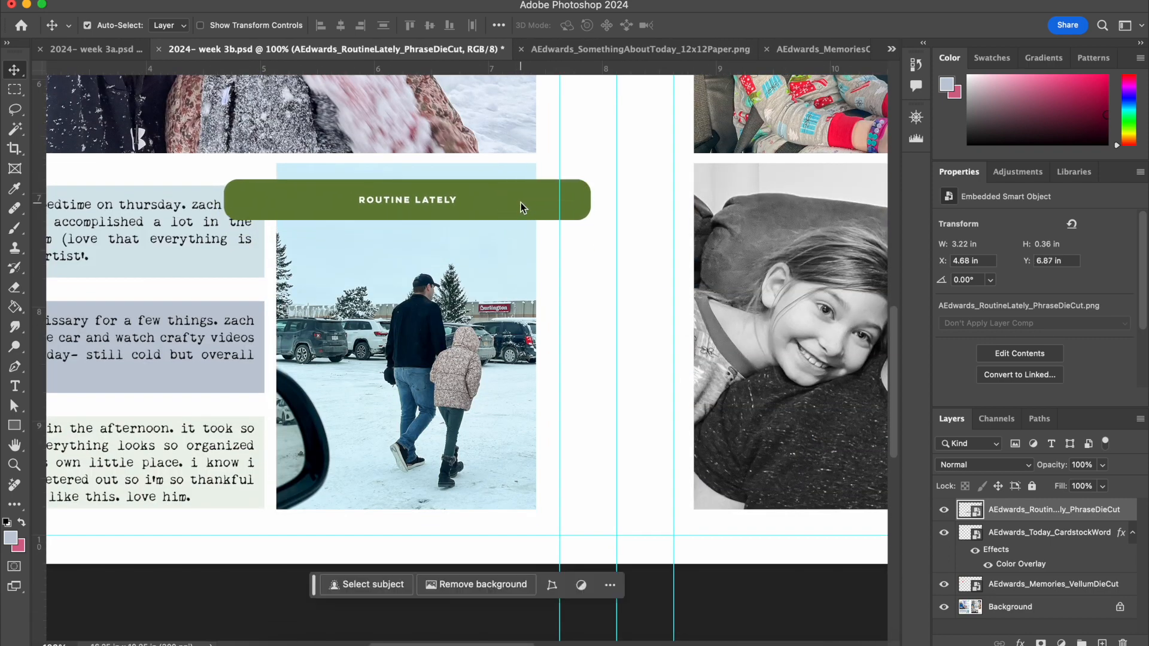
# Step: Copy the part of the Routine Lately strip within the photo's width to a new layer and hide the original strip
pyautogui.click(14, 89)
pyautogui.moveTo(536, 242); pyautogui.dragTo(536, 243)
pyautogui.press('super+d')
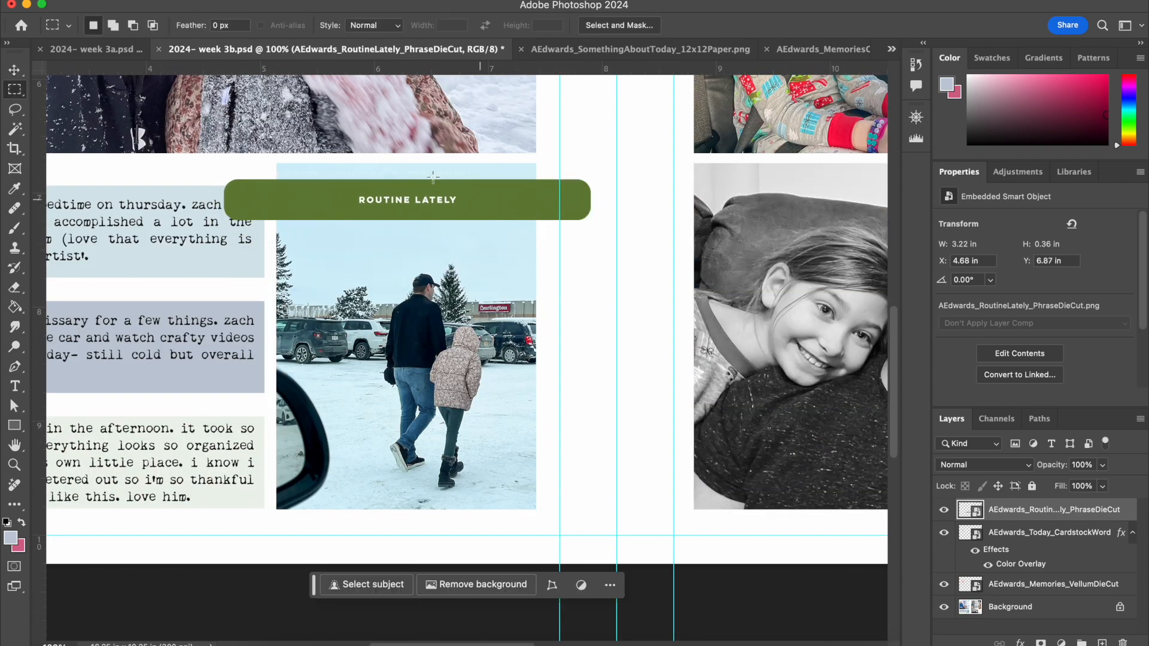
pyautogui.moveTo(277, 175); pyautogui.dragTo(535, 238)
pyautogui.rightClick(458, 194)
pyautogui.click(529, 317)
pyautogui.click(943, 532)
pyautogui.click(17, 70)
pyautogui.click(630, 314)
# Step: Close the Something About Today paper without saving its changes
pyautogui.hscroll(3, 630, 314)
pyautogui.scroll(3, 631, 313)
pyautogui.press('super+minus')
pyautogui.press('super+minus')
pyautogui.press('super+minus')
pyautogui.hscroll(2, 630, 312)
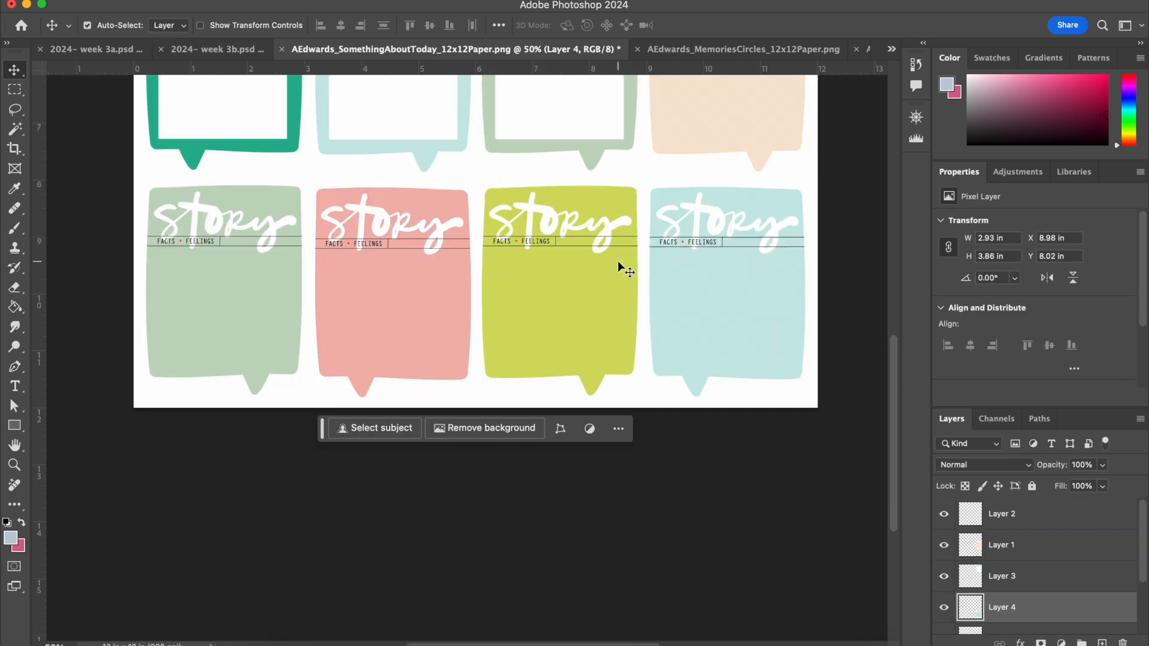
pyautogui.press('super+w')
pyautogui.click(575, 282)
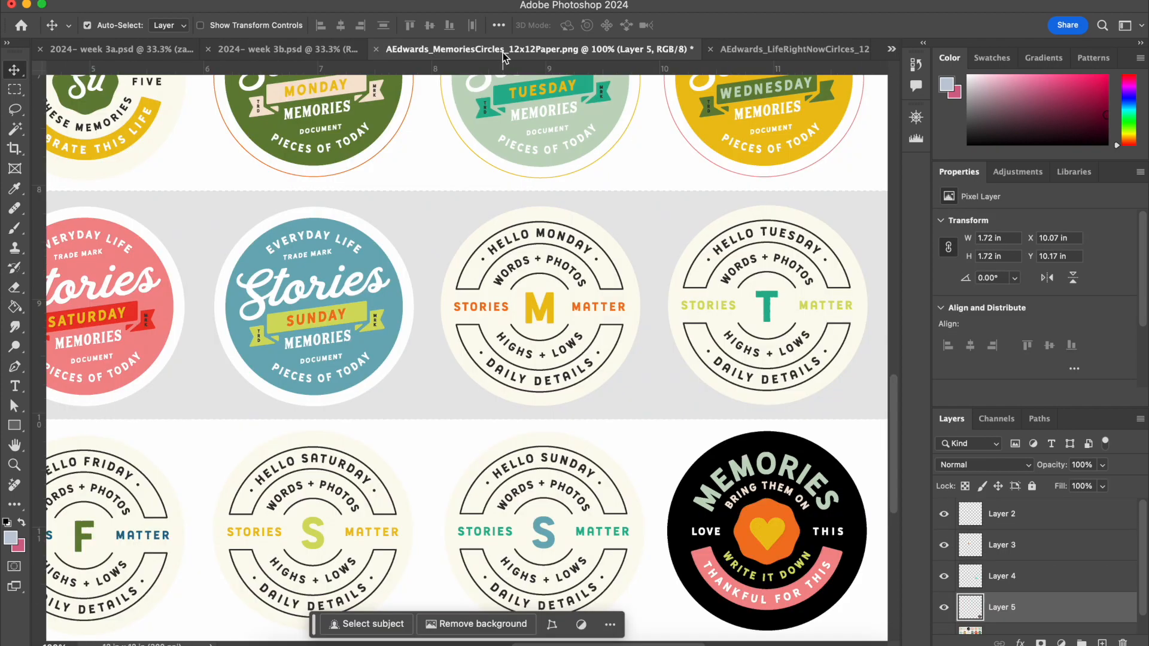
# Step: Select the Hello Sunday circle on the Memories Circles paper with an elliptical selection and copy it to a new layer
pyautogui.scroll(3, 556, 292)
pyautogui.scroll(-5, 557, 292)
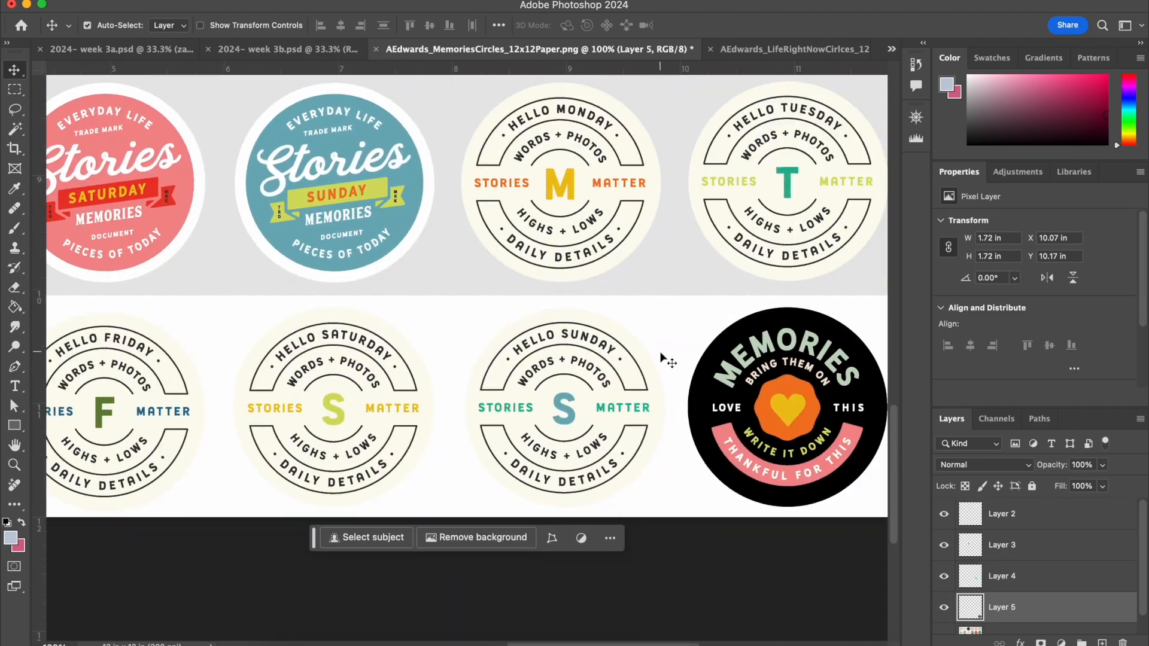
pyautogui.click(202, 194)
pyautogui.click(14, 89)
pyautogui.click(60, 103)
pyautogui.moveTo(482, 328); pyautogui.dragTo(710, 509)
pyautogui.rightClick(608, 408)
pyautogui.click(650, 367)
pyautogui.press('x')
# Step: Add the Hello Sunday circle to week 3b, scaled to 1.03 in, over the family photo's lower-left corner at X 9.03 in, Y 8.85 in
pyautogui.click(15, 70)
pyautogui.moveTo(564, 409); pyautogui.dragTo(645, 367)
pyautogui.click(173, 1)
pyautogui.moveTo(239, 336)
pyautogui.click(424, 357)
pyautogui.moveTo(664, 320); pyautogui.dragTo(644, 340)
pyautogui.moveTo(628, 363); pyautogui.dragTo(507, 452)
pyautogui.press('Return')
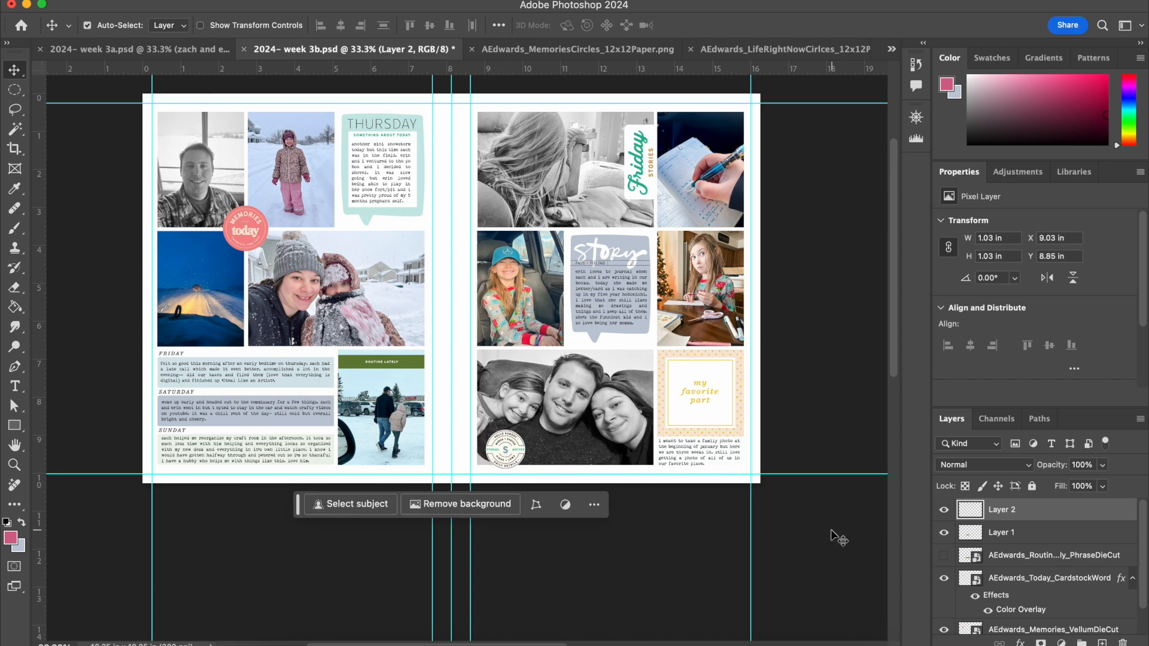
# Step: Look over the remaining Memories Circles designs and close that paper without saving
pyautogui.click(585, 50)
pyautogui.scroll(4, 590, 264)
pyautogui.hscroll(-4, 590, 264)
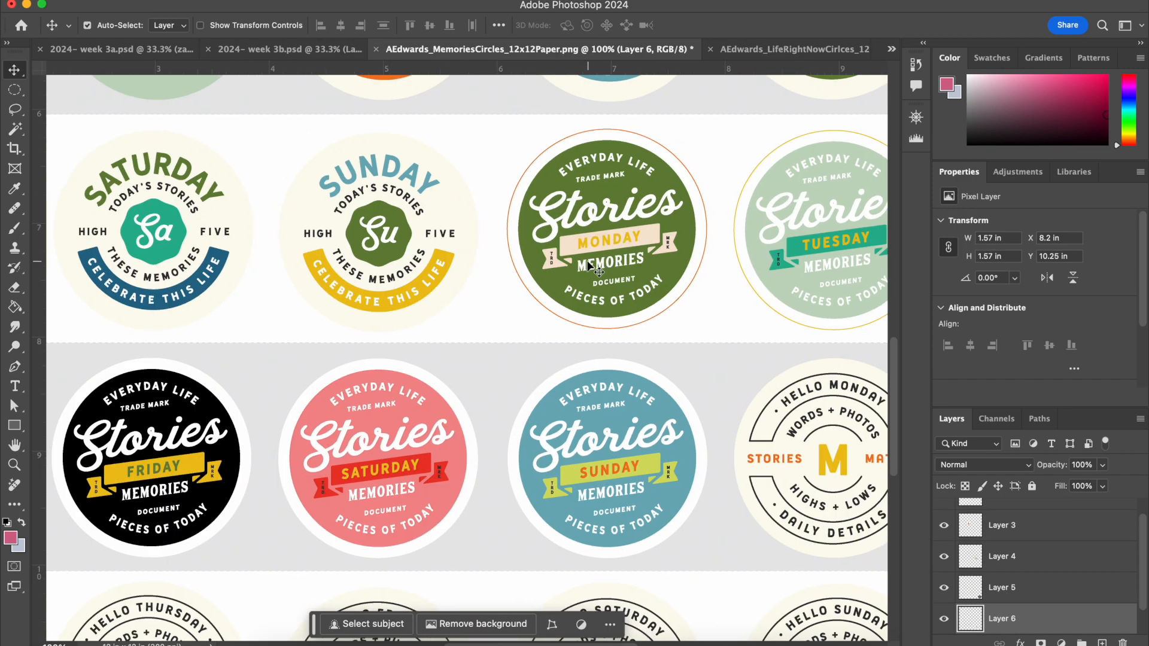
pyautogui.hscroll(1, 590, 264)
pyautogui.click(377, 50)
pyautogui.click(586, 282)
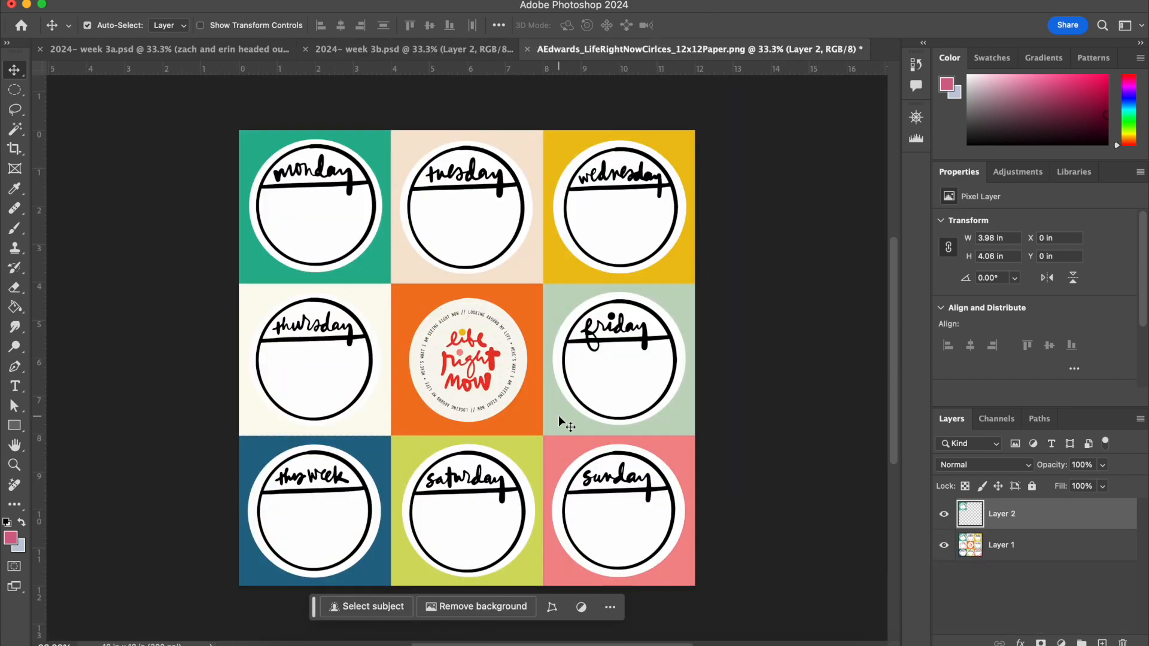
# Step: Select the Life Right Now circle on the Circles paper's Layer 1 with an elliptical selection and copy it to a new layer
pyautogui.press('super+plus')
pyautogui.press('super+plus')
pyautogui.click(15, 89)
pyautogui.moveTo(381, 268); pyautogui.dragTo(610, 484)
pyautogui.moveTo(511, 379); pyautogui.dragTo(498, 374)
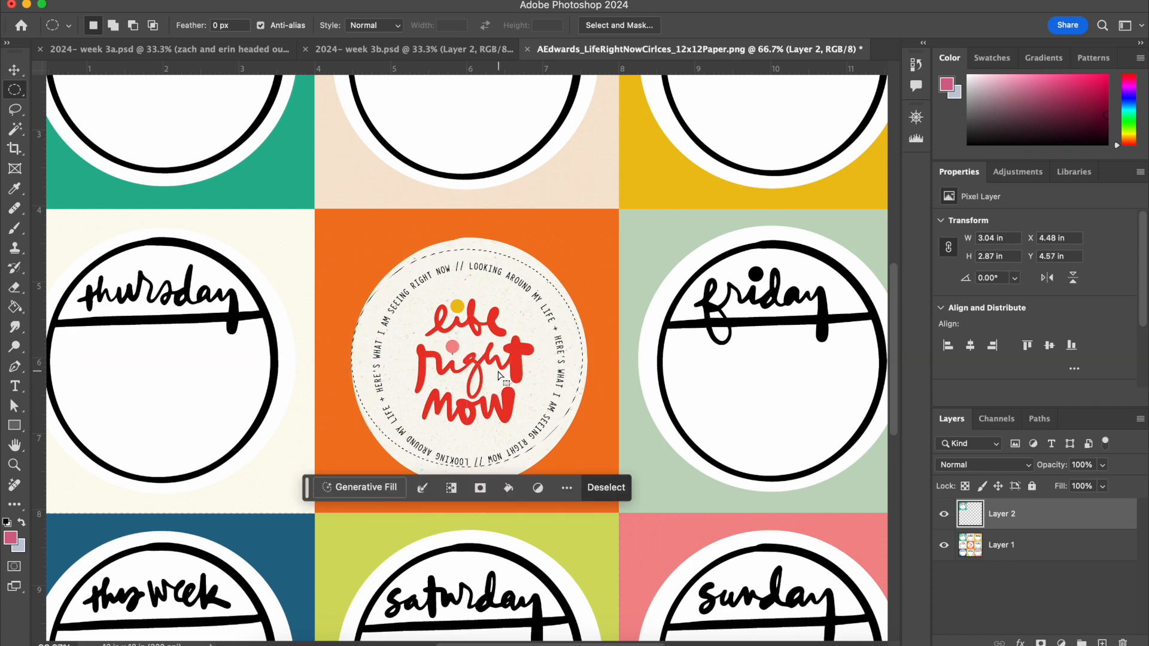
pyautogui.click(499, 374)
pyautogui.click(1018, 545)
pyautogui.moveTo(393, 257); pyautogui.dragTo(600, 488)
pyautogui.moveTo(535, 366); pyautogui.dragTo(514, 363)
pyautogui.moveTo(583, 363); pyautogui.dragTo(585, 364)
pyautogui.moveTo(374, 246); pyautogui.dragTo(599, 481)
pyautogui.moveTo(517, 413); pyautogui.dragTo(504, 408)
pyautogui.rightClick(502, 415)
pyautogui.click(527, 361)
# Step: Bring the Life Right Now circle into the week 3b spread and move the today word onto the blue night road photo
pyautogui.moveTo(371, 57); pyautogui.dragTo(695, 532)
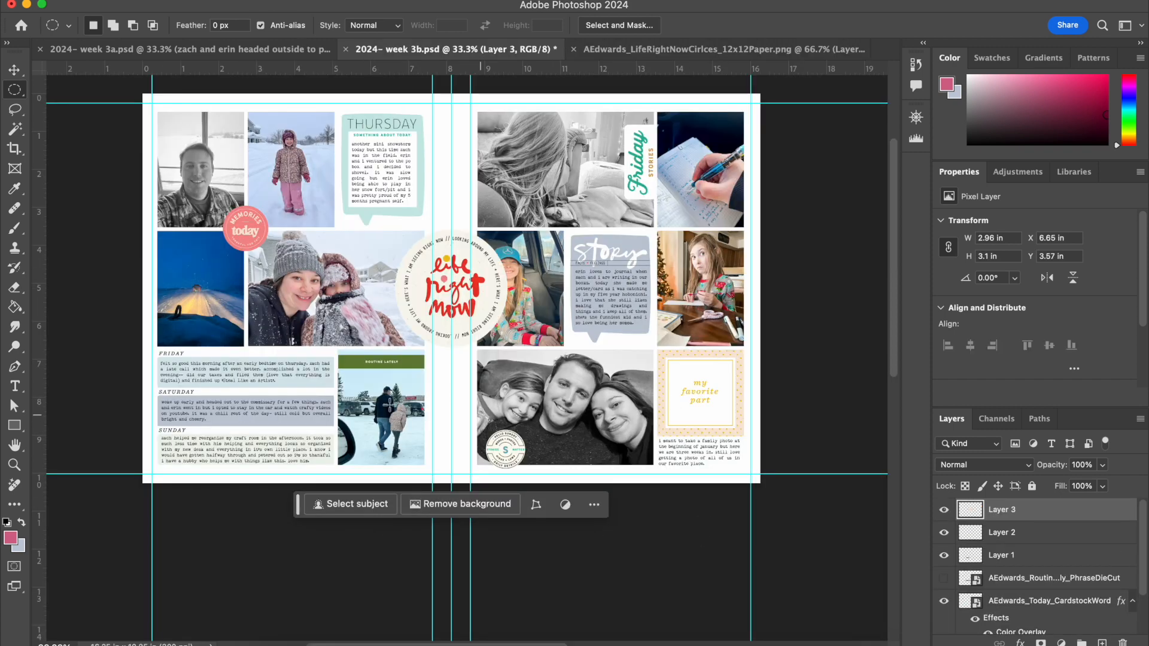
pyautogui.press('v')
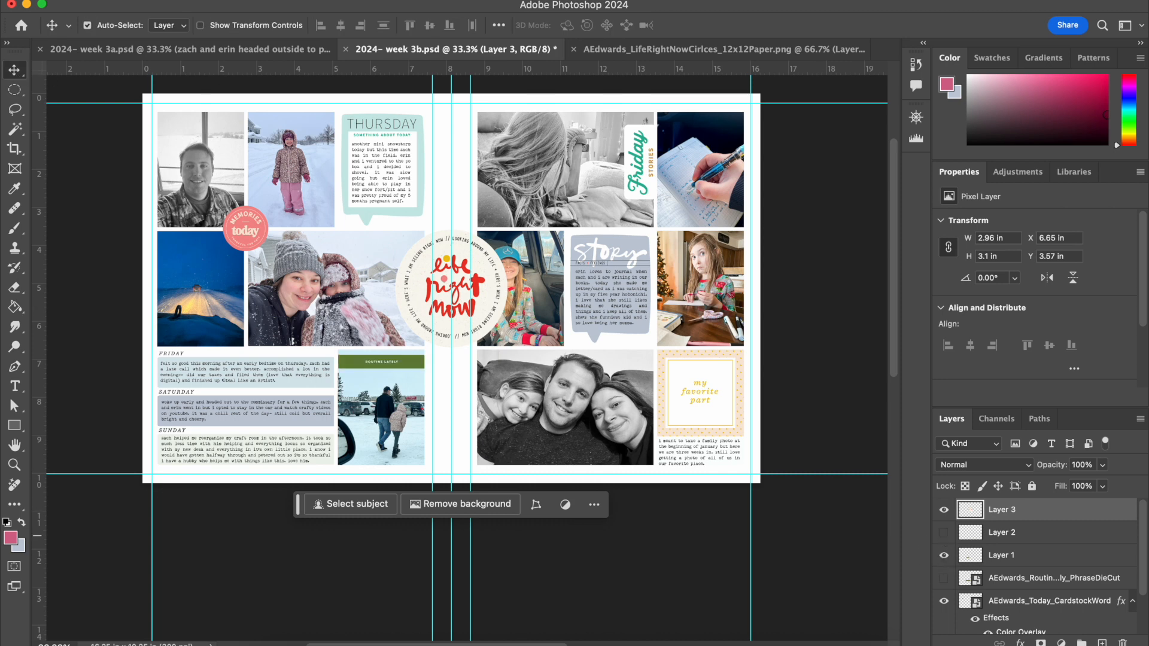
pyautogui.scroll(-2, 968, 620)
pyautogui.click(1022, 555)
pyautogui.moveTo(245, 239); pyautogui.dragTo(200, 268)
# Step: Move the Life Right Now circle to where the left page's top portrait, pink snowsuit and lower photos meet, and scale it down to sticker size
pyautogui.moveTo(463, 306); pyautogui.dragTo(249, 240)
pyautogui.click(181, 0)
pyautogui.moveTo(270, 336)
pyautogui.click(419, 358)
pyautogui.moveTo(294, 165); pyautogui.dragTo(249, 225)
pyautogui.click(770, 25)
# Step: Position the today word in the sky of the blue night road photo at X 1.1 in, Y 4.41 in
pyautogui.click(194, 273)
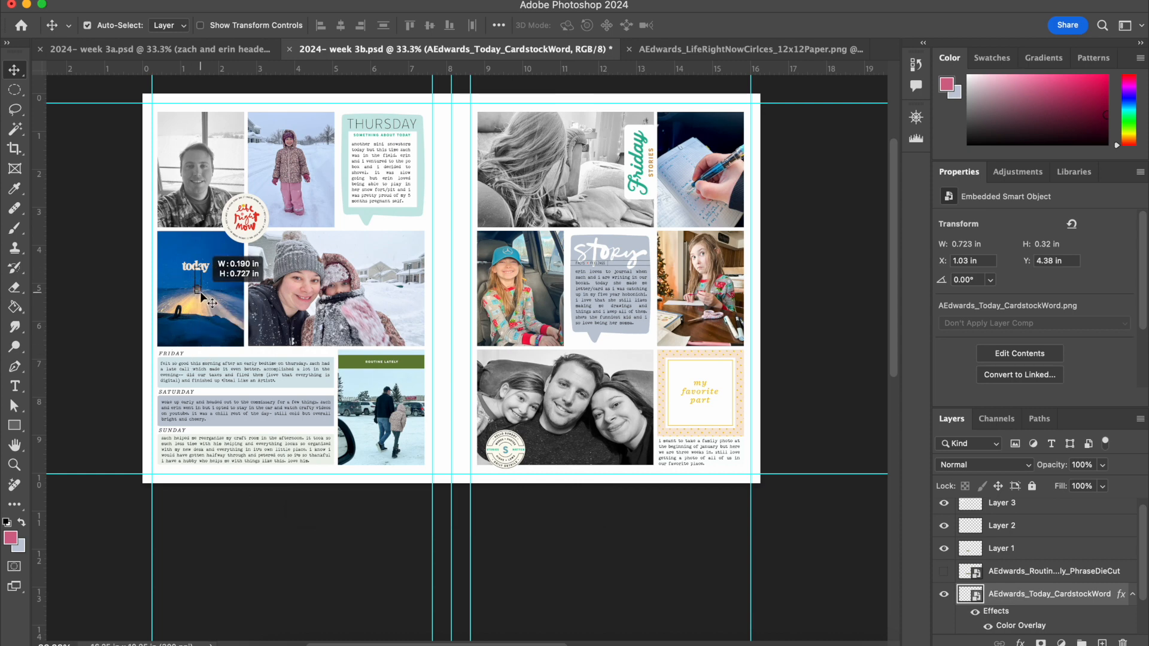
pyautogui.moveTo(198, 271); pyautogui.dragTo(199, 329)
pyautogui.moveTo(202, 266); pyautogui.dragTo(200, 265)
pyautogui.press('super+plus')
pyautogui.press('super+plus')
pyautogui.press('super+plus')
pyautogui.hscroll(-10, 444, 349)
pyautogui.scroll(4, 444, 348)
pyautogui.moveTo(437, 416); pyautogui.dragTo(439, 419)
pyautogui.press('super+minus')
pyautogui.press('super+minus')
pyautogui.press('super+minus')
pyautogui.press('super+minus')
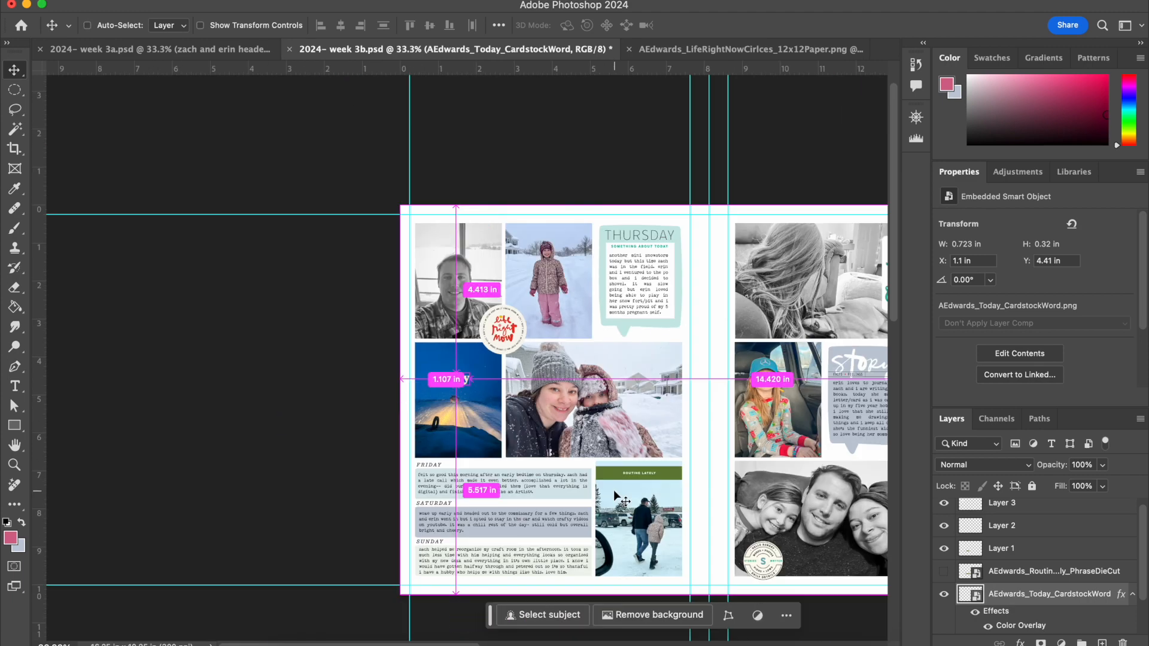
# Step: Flatten the week 3b spread and export it as "2024- week 3b" to the 2024 PSD Files folder
pyautogui.click(258, 0)
pyautogui.click(361, 557)
pyautogui.click(143, 0)
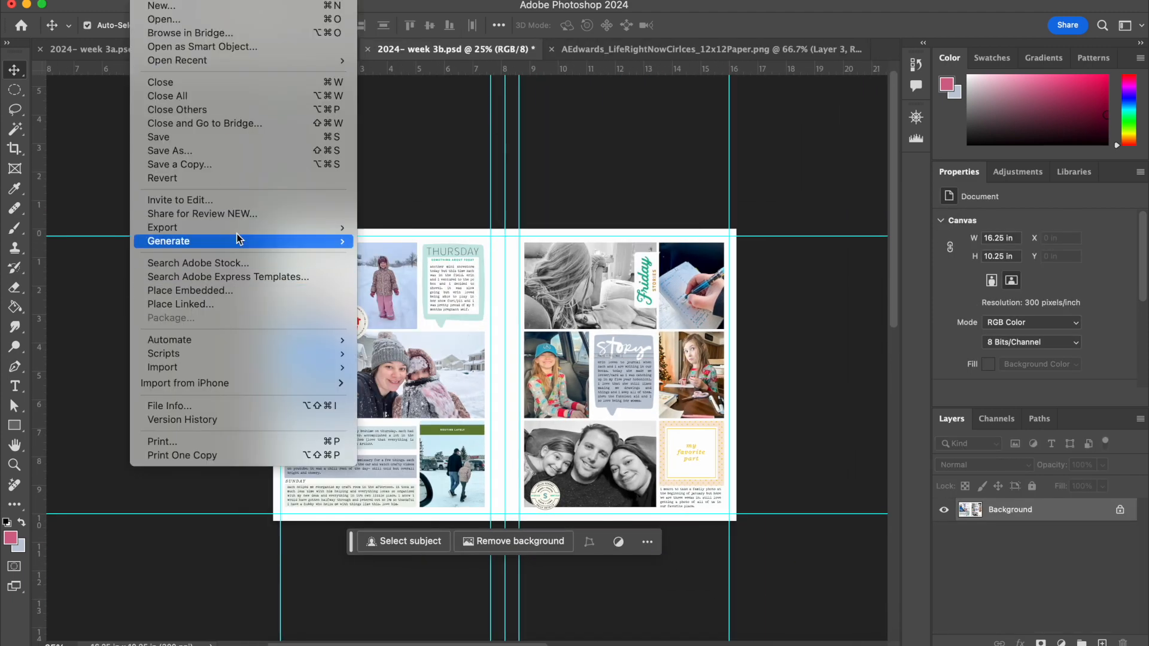
pyautogui.press('shift+super+s')
pyautogui.click(630, 100)
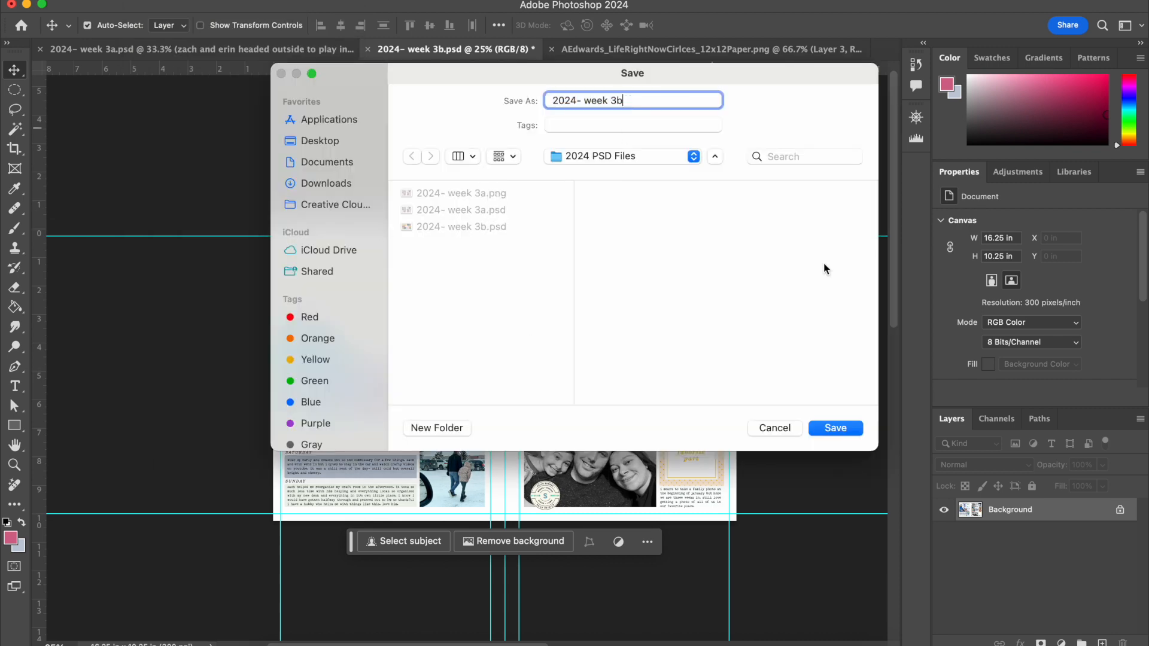
pyautogui.click(836, 428)
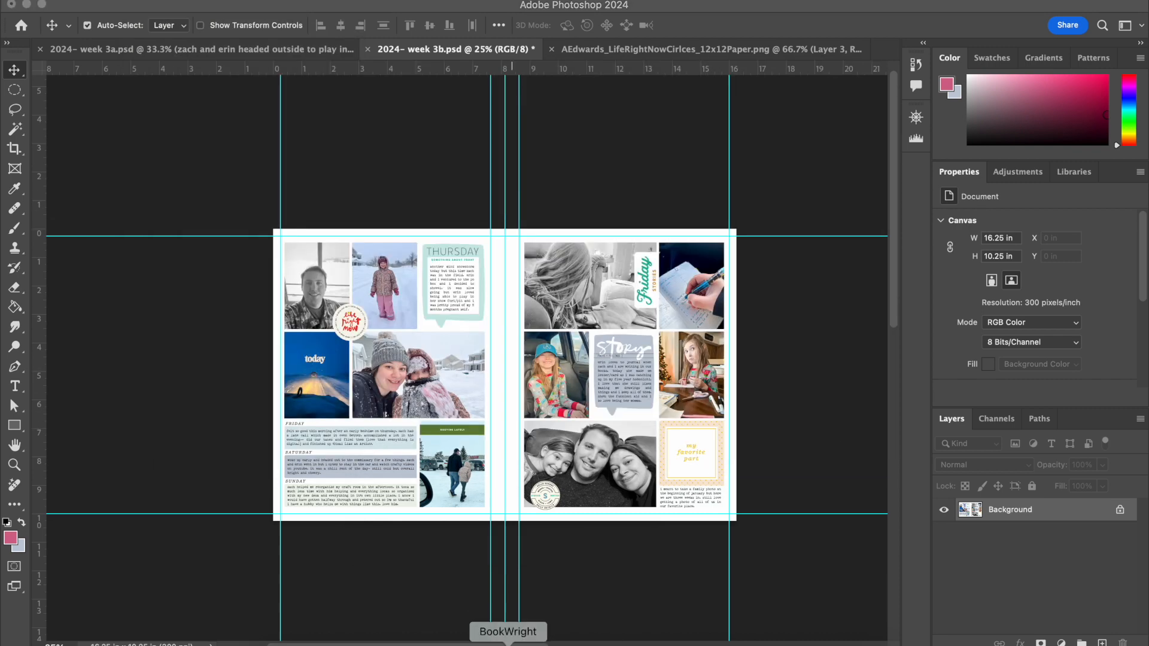